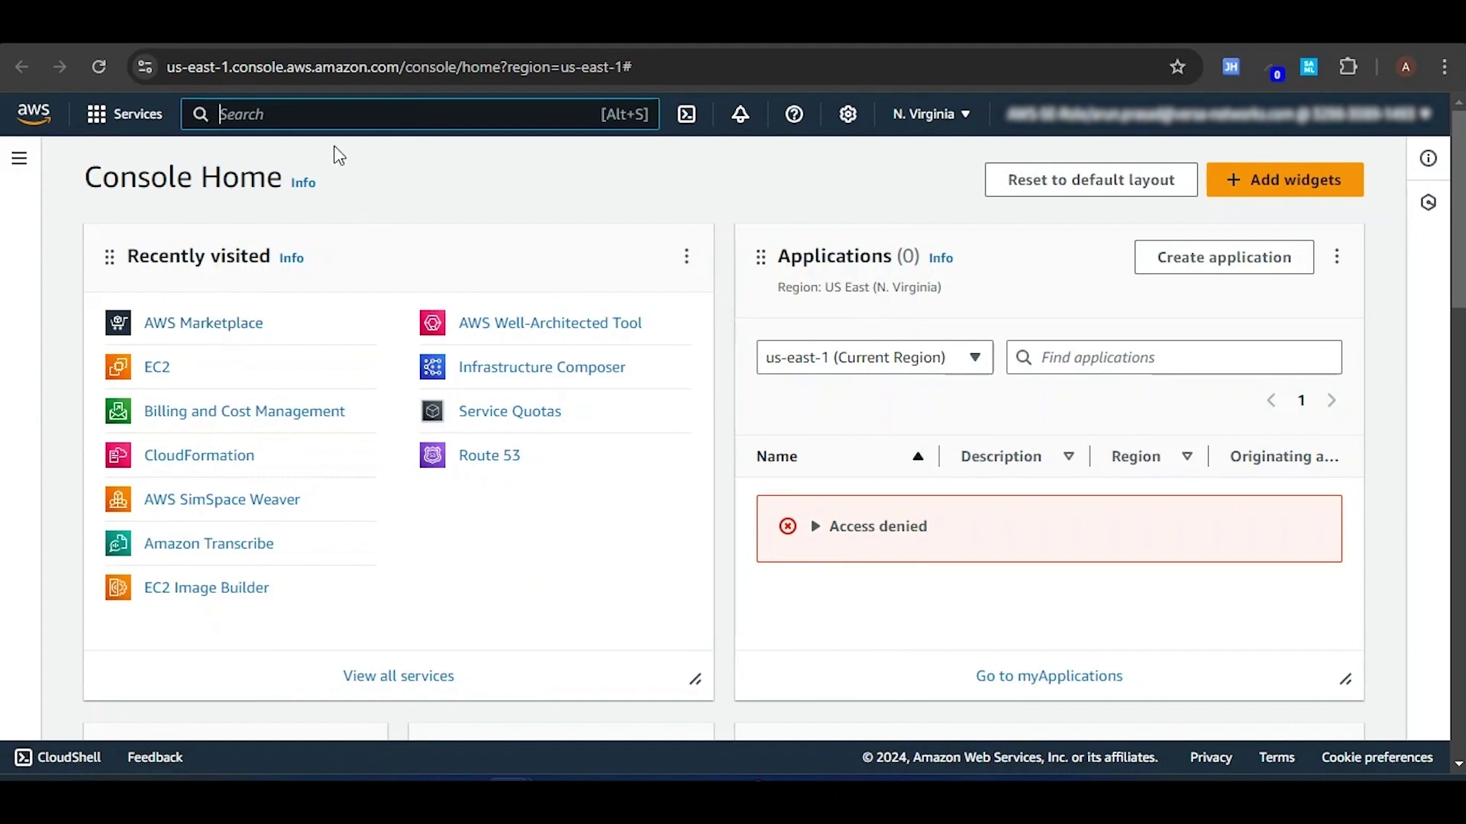
- Search the AWS console for 'AWS Marketplace' and open it
{"action": "type", "text": "AWS Maer"}
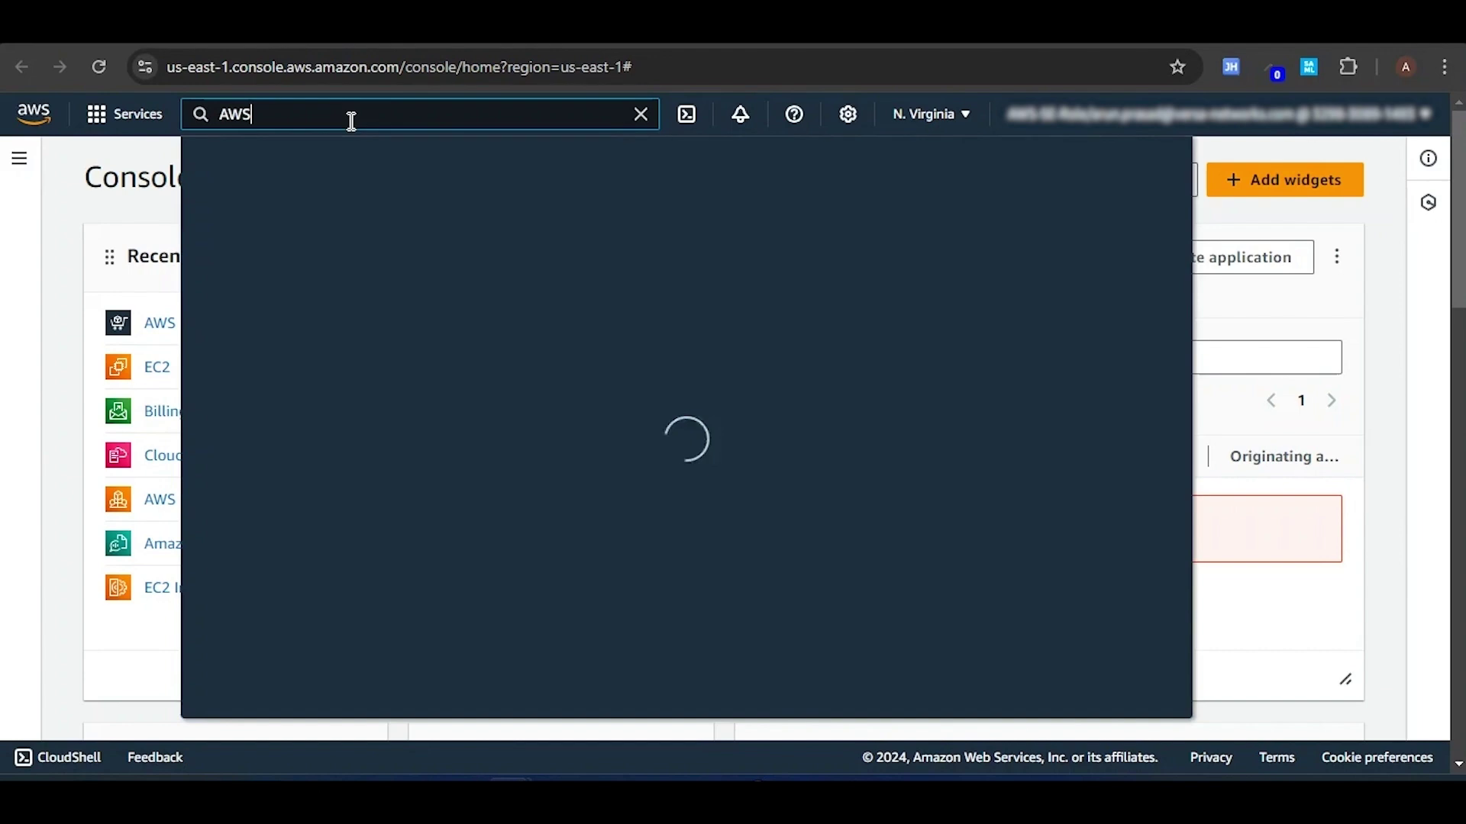
{"action": "key", "text": "BackSpace"}
{"action": "key", "text": "BackSpace"}
{"action": "type", "text": "r"}
{"action": "left_click", "coordinate": [573, 279]}
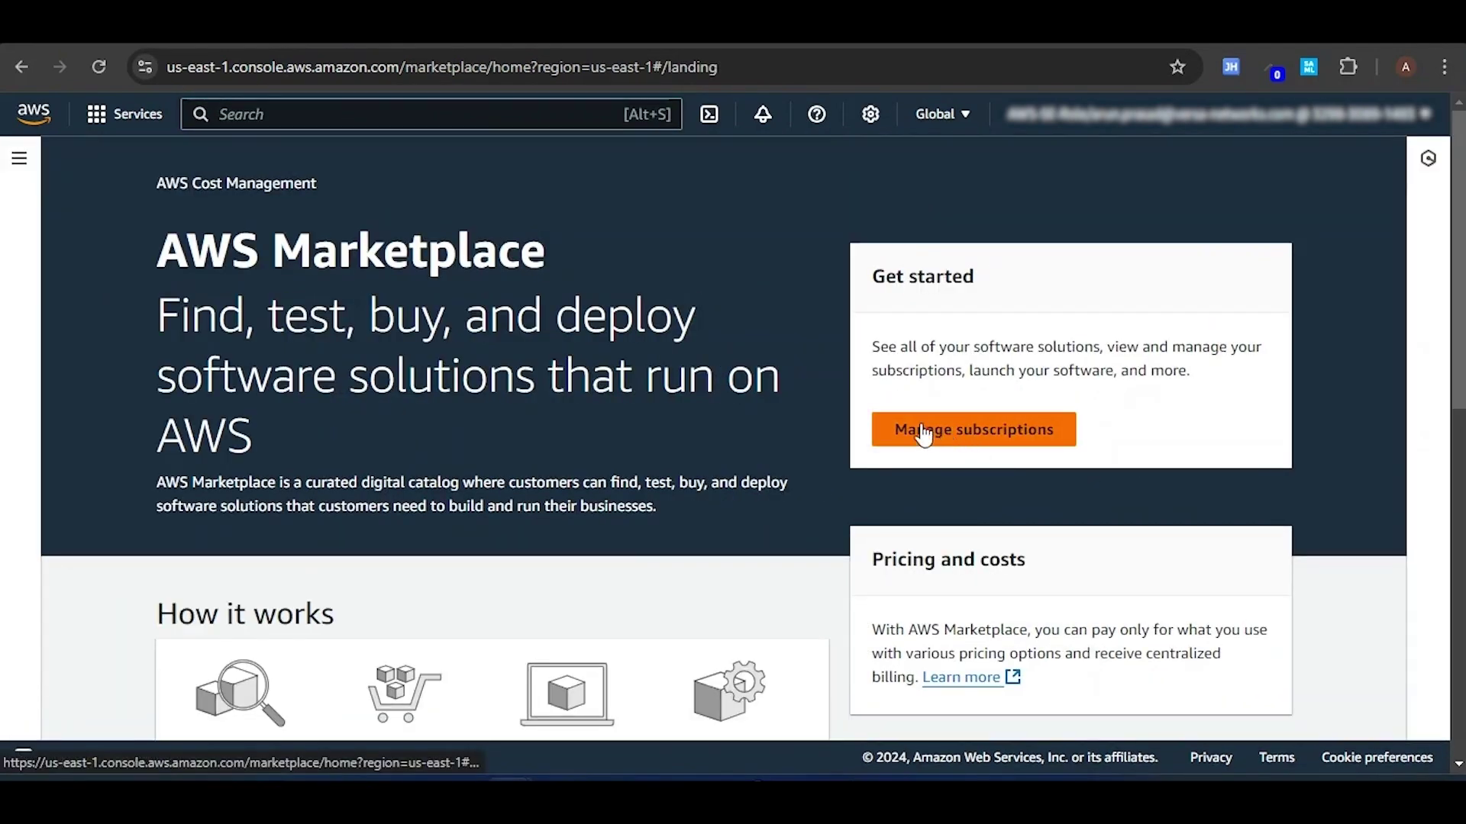
- Review the account's existing Marketplace subscriptions, then go to Discover products
{"action": "left_click", "coordinate": [953, 441]}
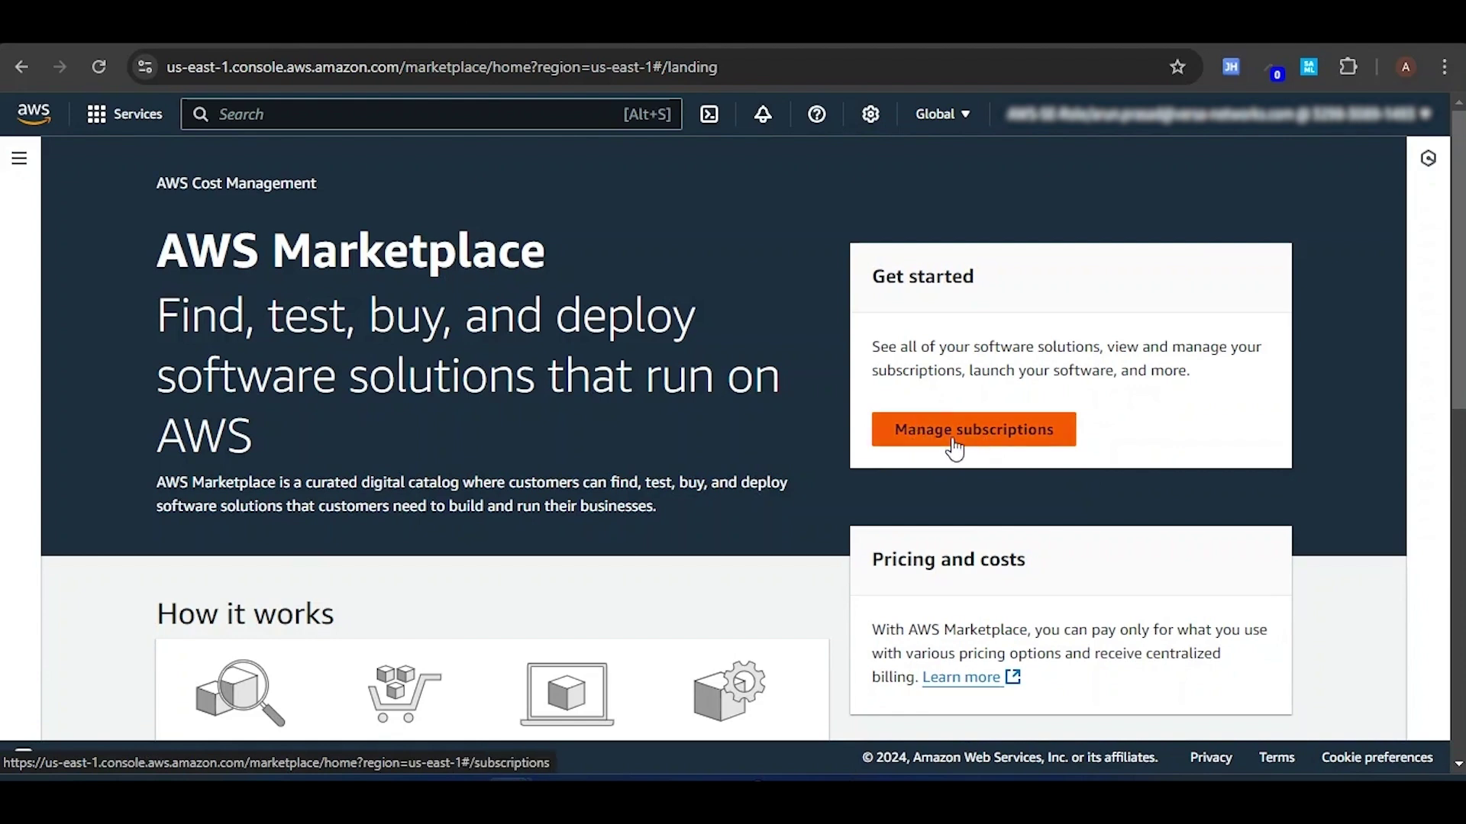
{"action": "left_click", "coordinate": [953, 441]}
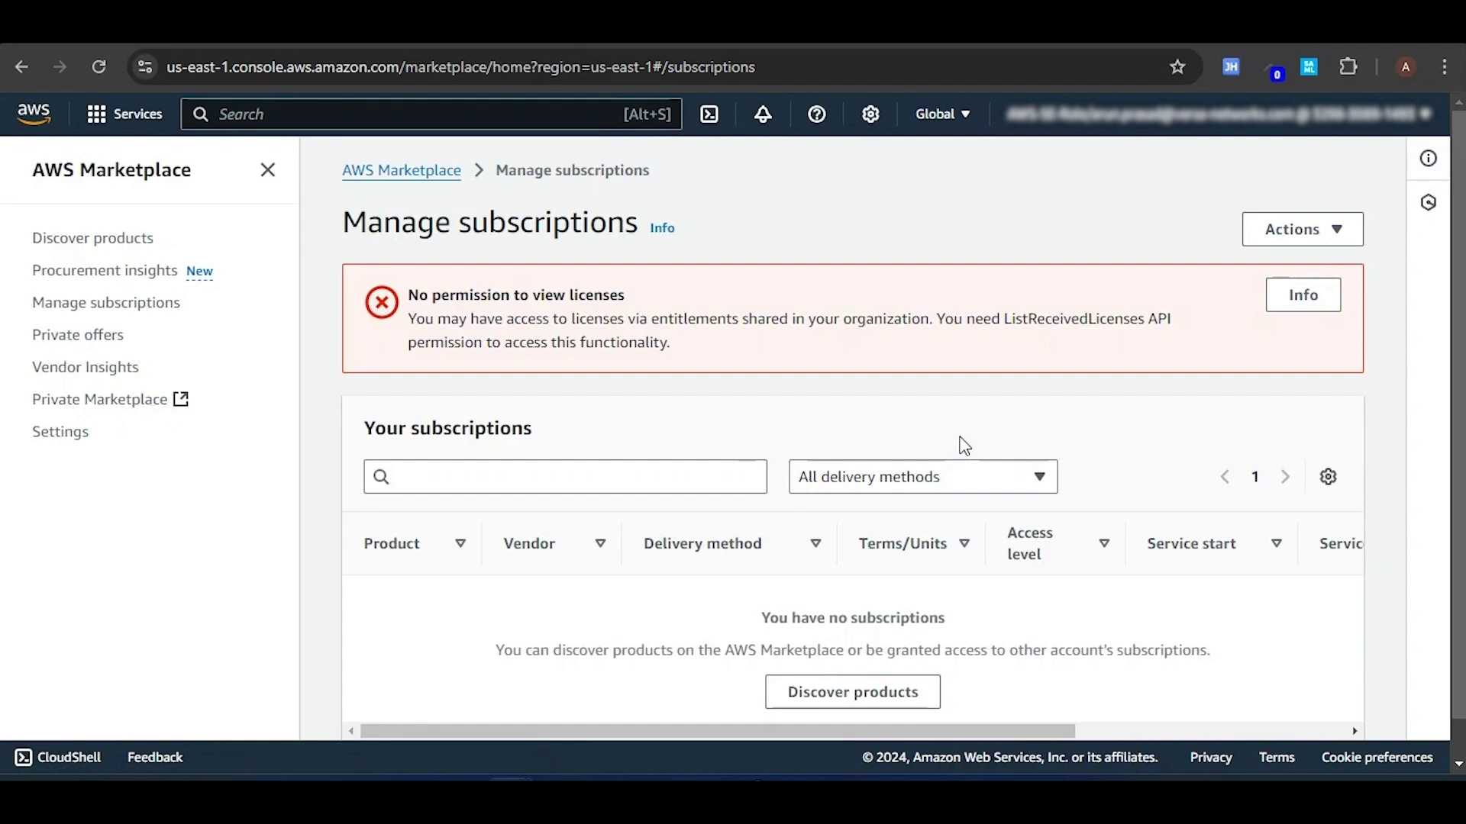
{"action": "scroll", "coordinate": [1221, 443], "scroll_direction": "down", "scroll_amount": 1}
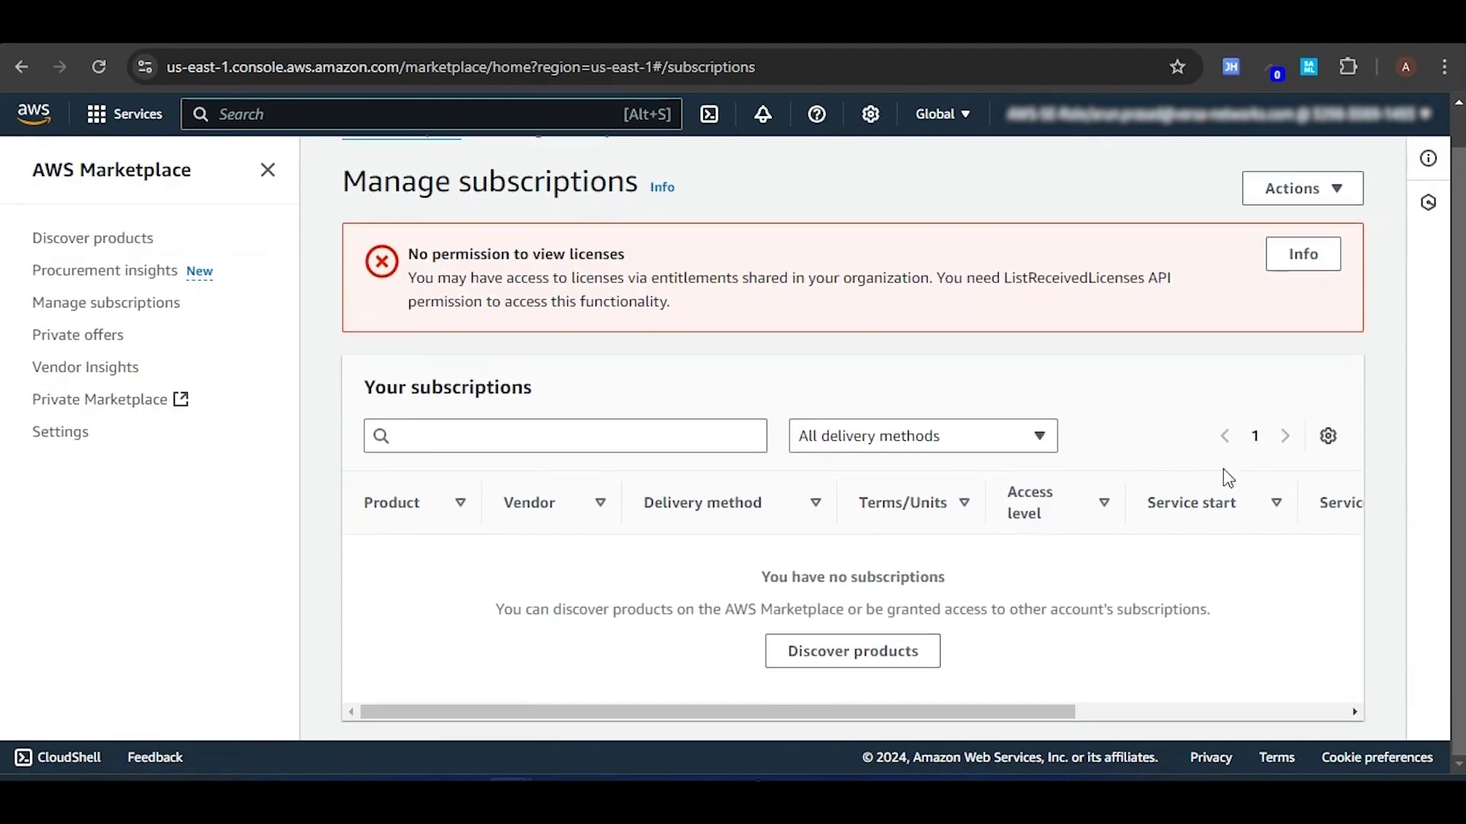
{"action": "scroll", "coordinate": [1222, 479], "scroll_direction": "up", "scroll_amount": 1}
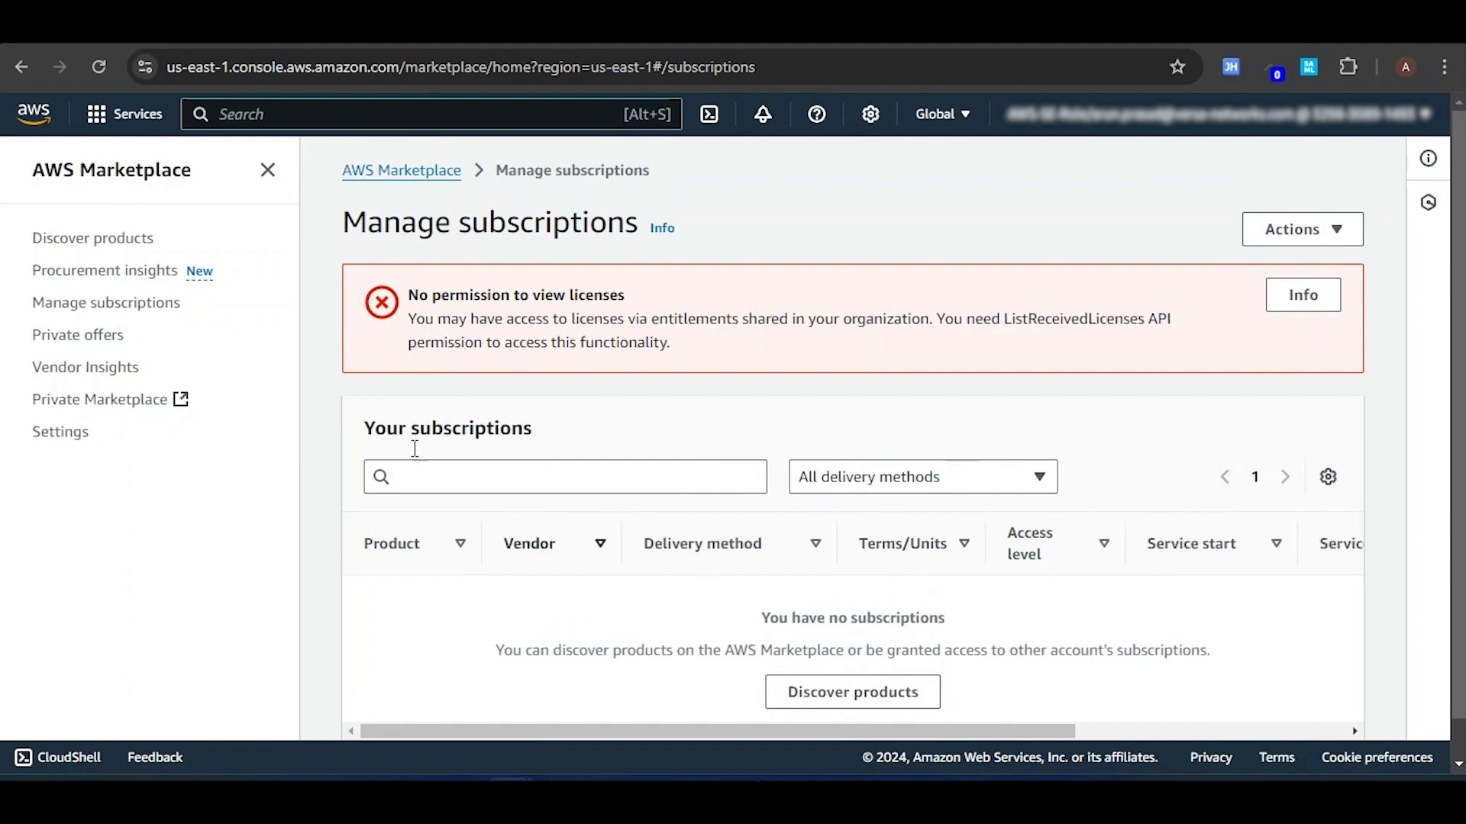
{"action": "left_click", "coordinate": [131, 246]}
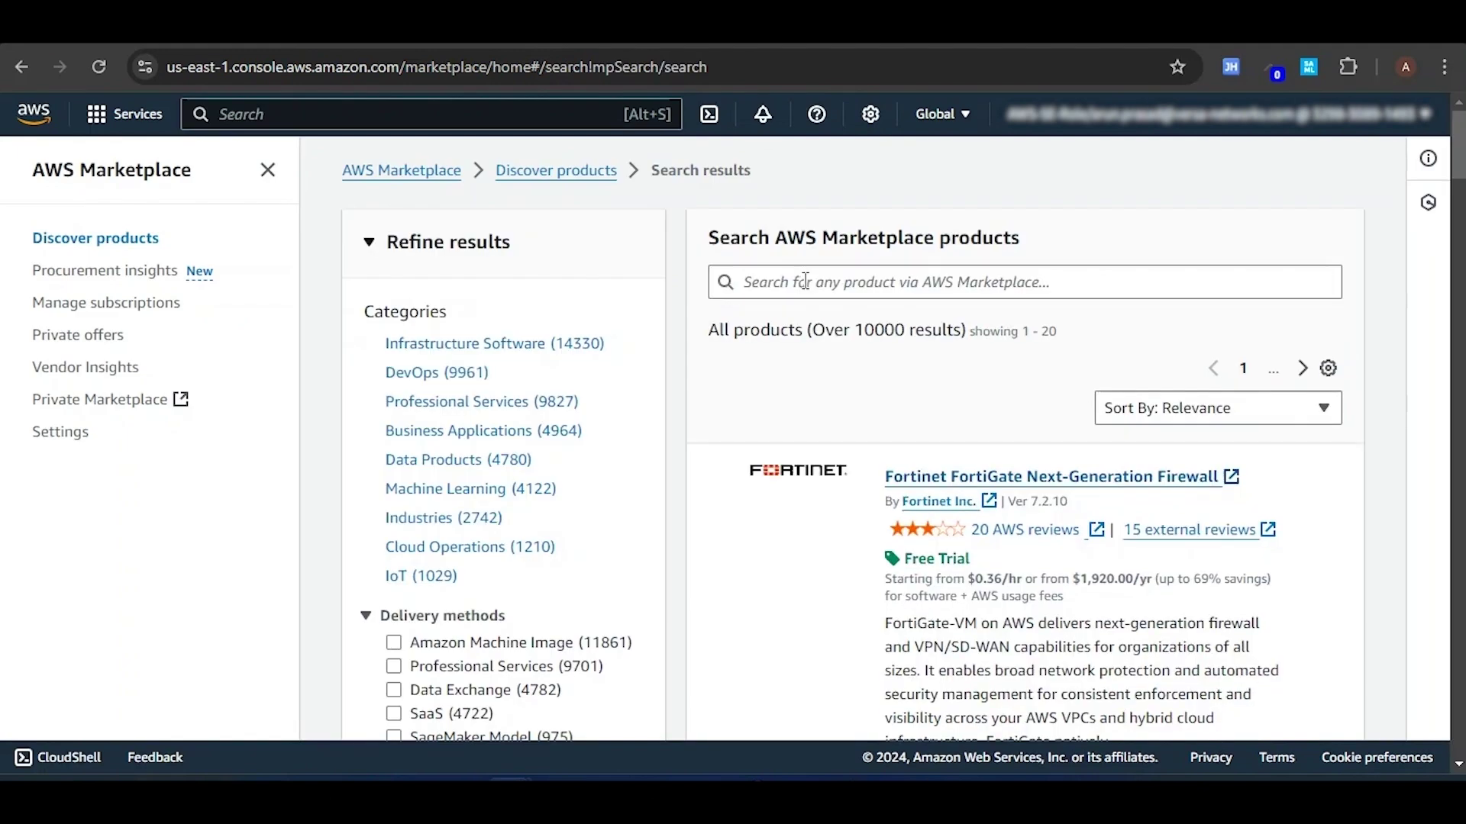
- Search Marketplace products for 'Versa Networks' and open the Versa Cloud NGFW (SaaS) listing
{"action": "left_click", "coordinate": [860, 282]}
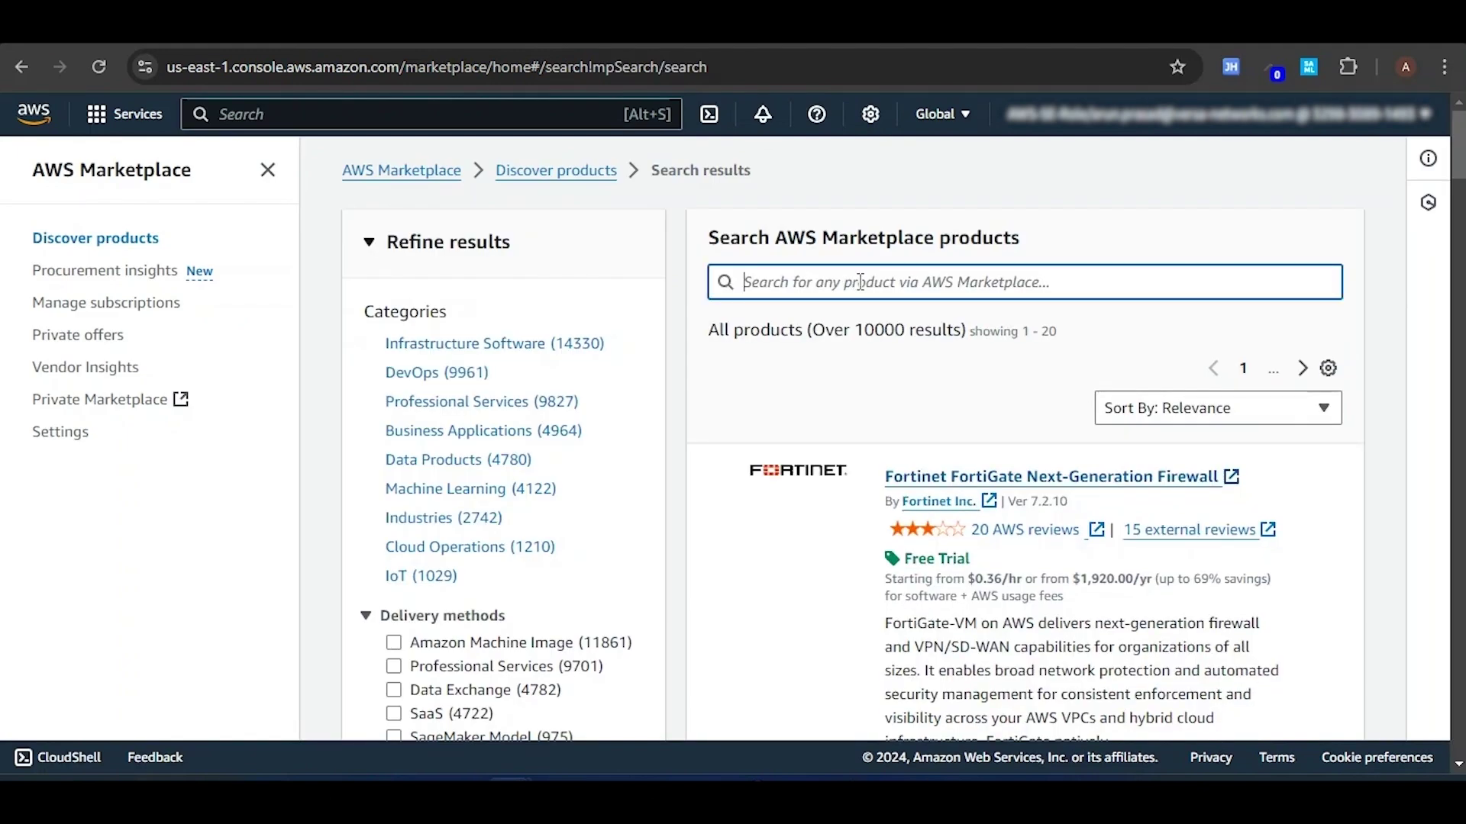
{"action": "type", "text": "Versa Networks"}
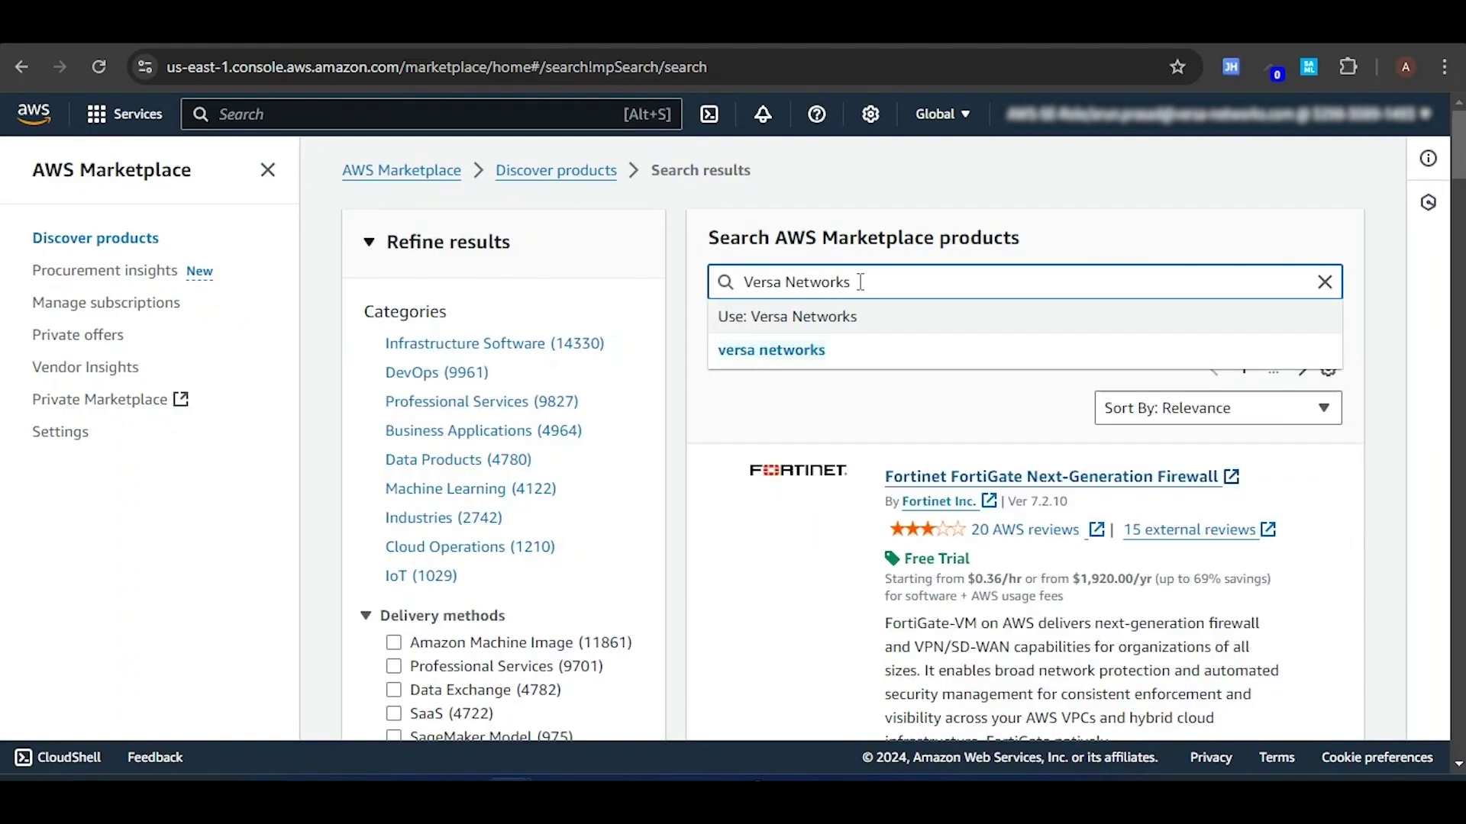
{"action": "key", "text": "Return"}
{"action": "scroll", "coordinate": [1290, 504], "scroll_direction": "down", "scroll_amount": 5}
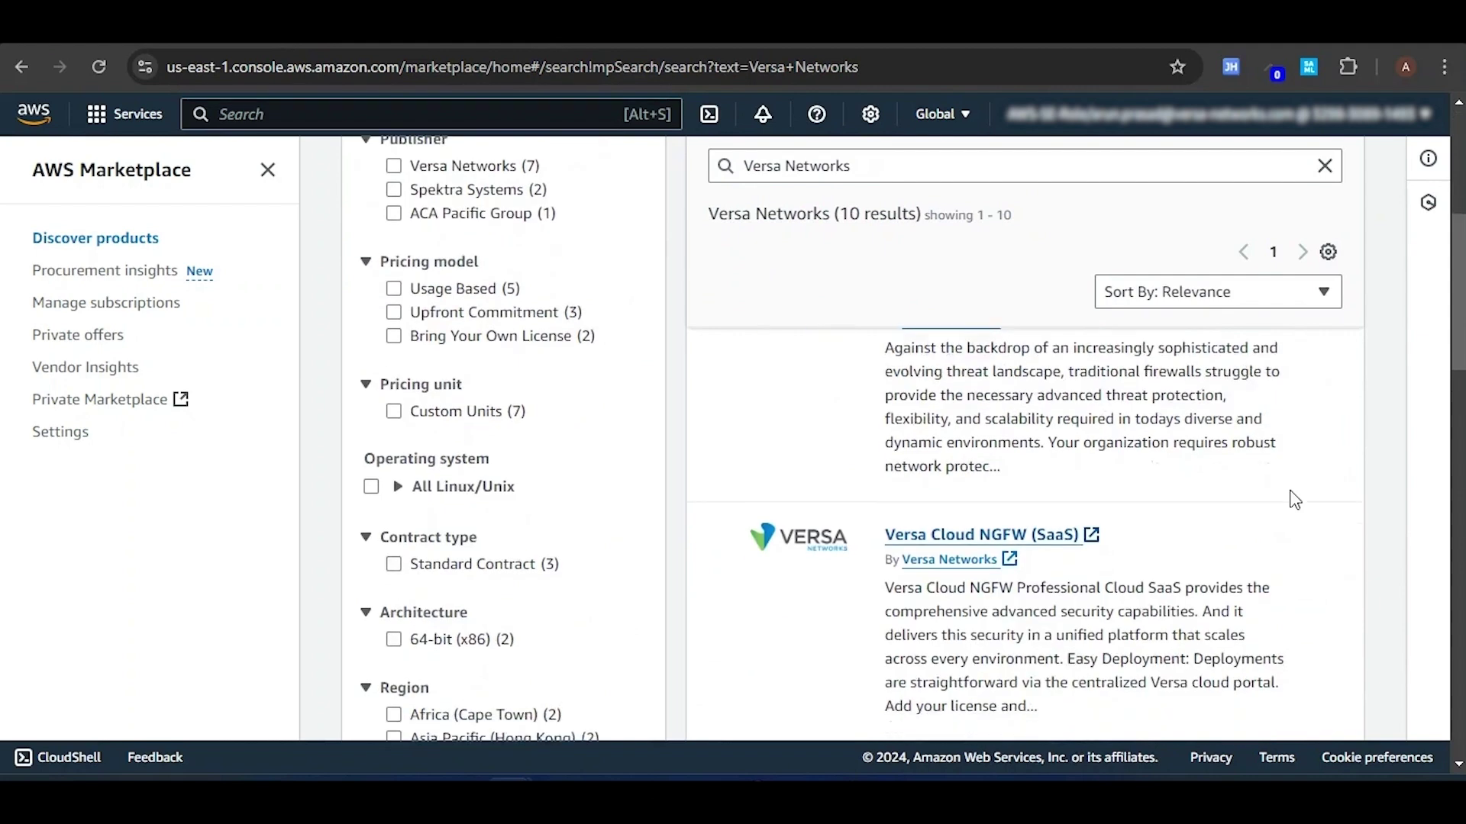
{"action": "scroll", "coordinate": [1296, 500], "scroll_direction": "down", "scroll_amount": 3}
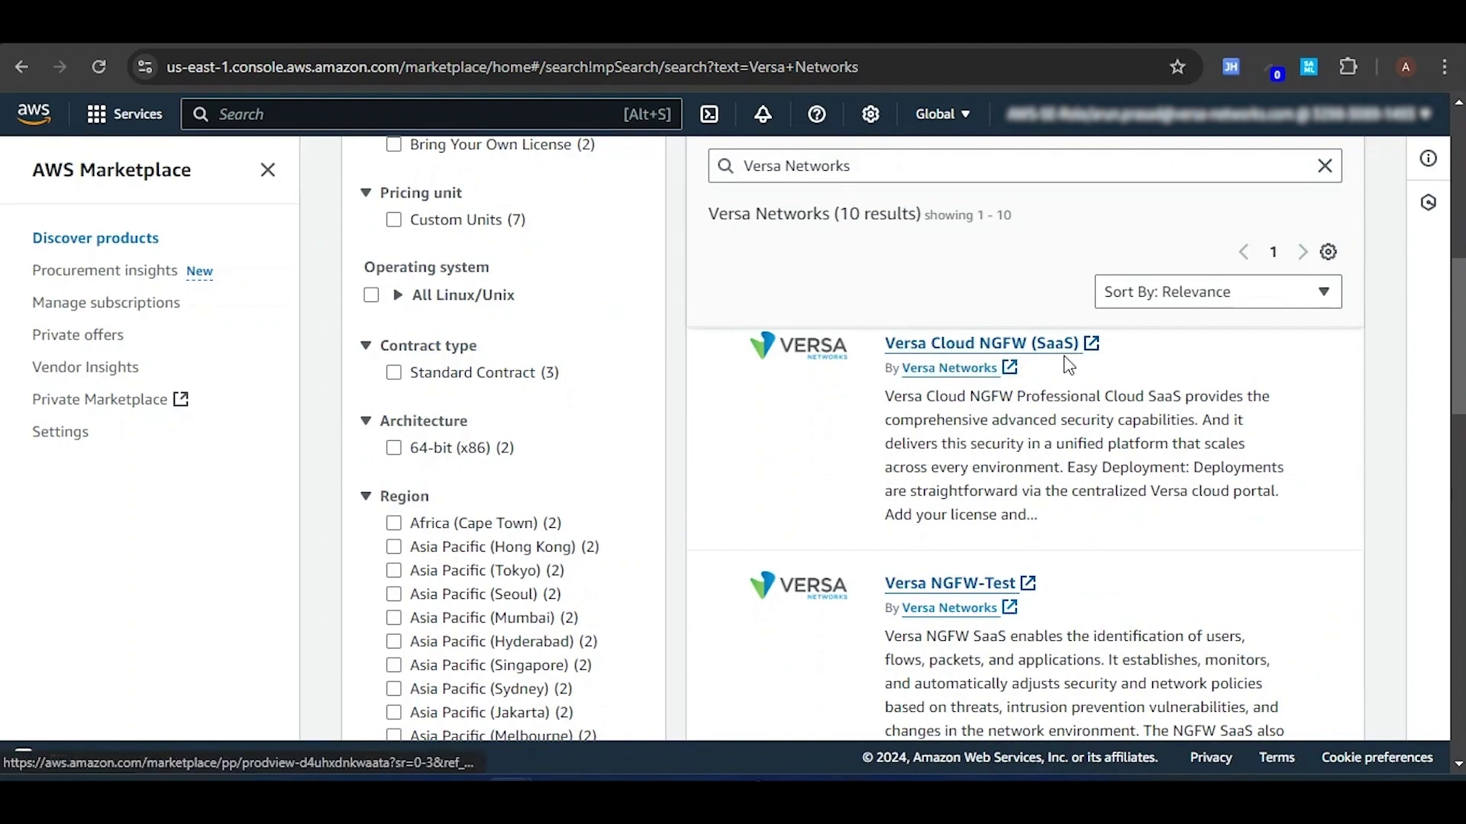
{"action": "left_click", "coordinate": [987, 348]}
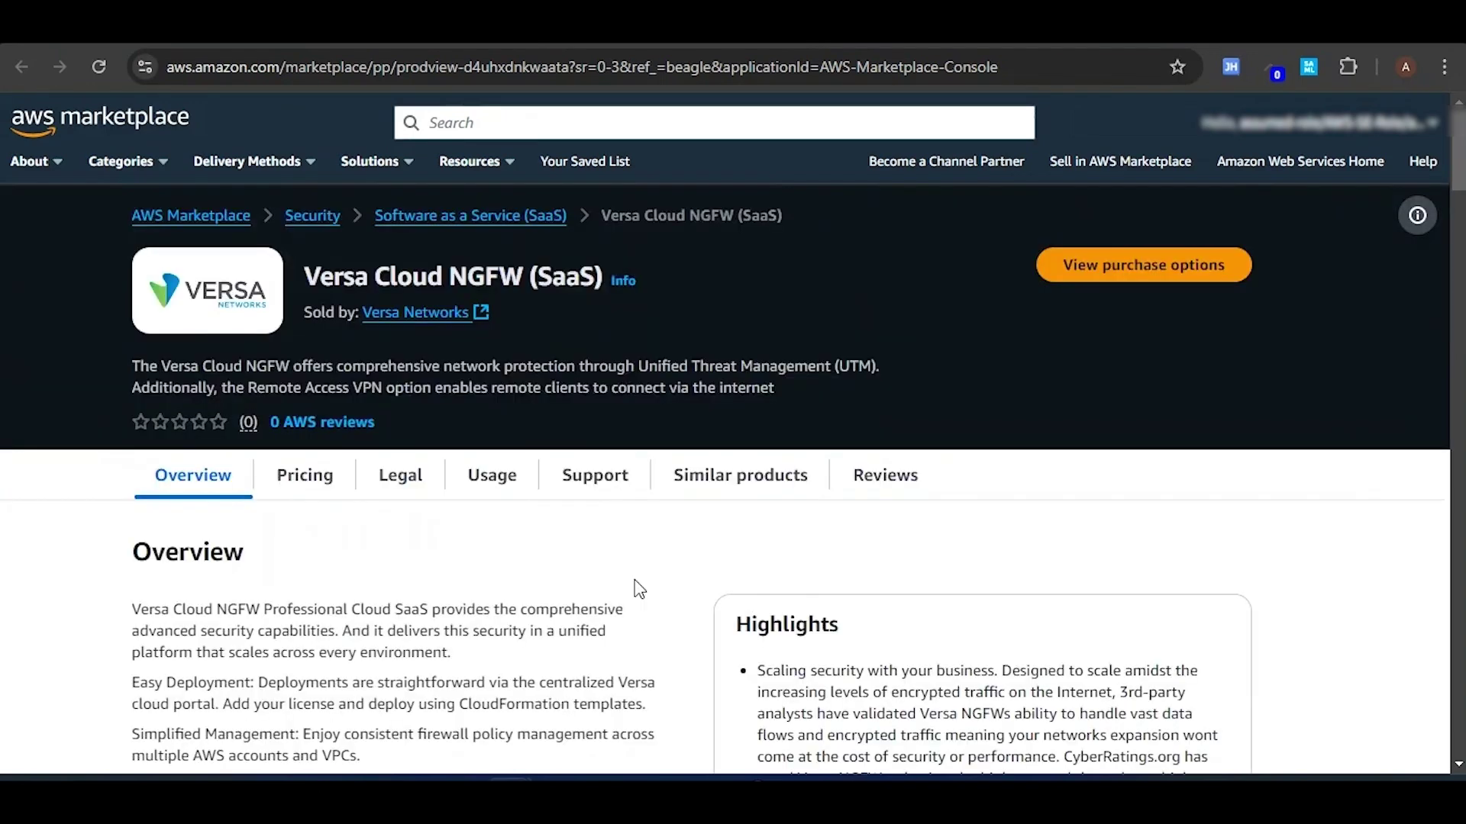
{"action": "scroll", "coordinate": [640, 589], "scroll_direction": "down", "scroll_amount": 5}
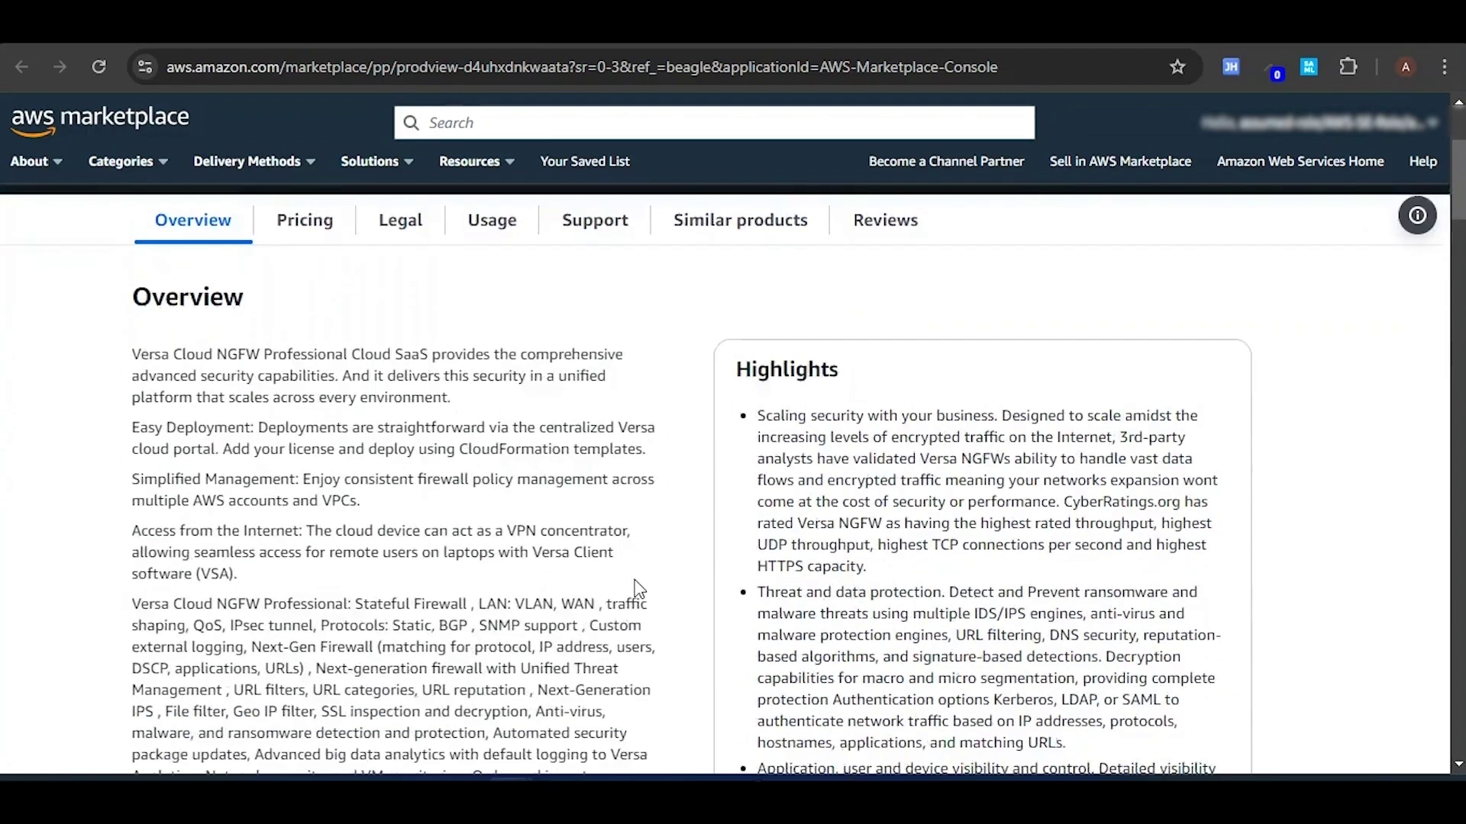
{"action": "scroll", "coordinate": [636, 581], "scroll_direction": "down", "scroll_amount": 2}
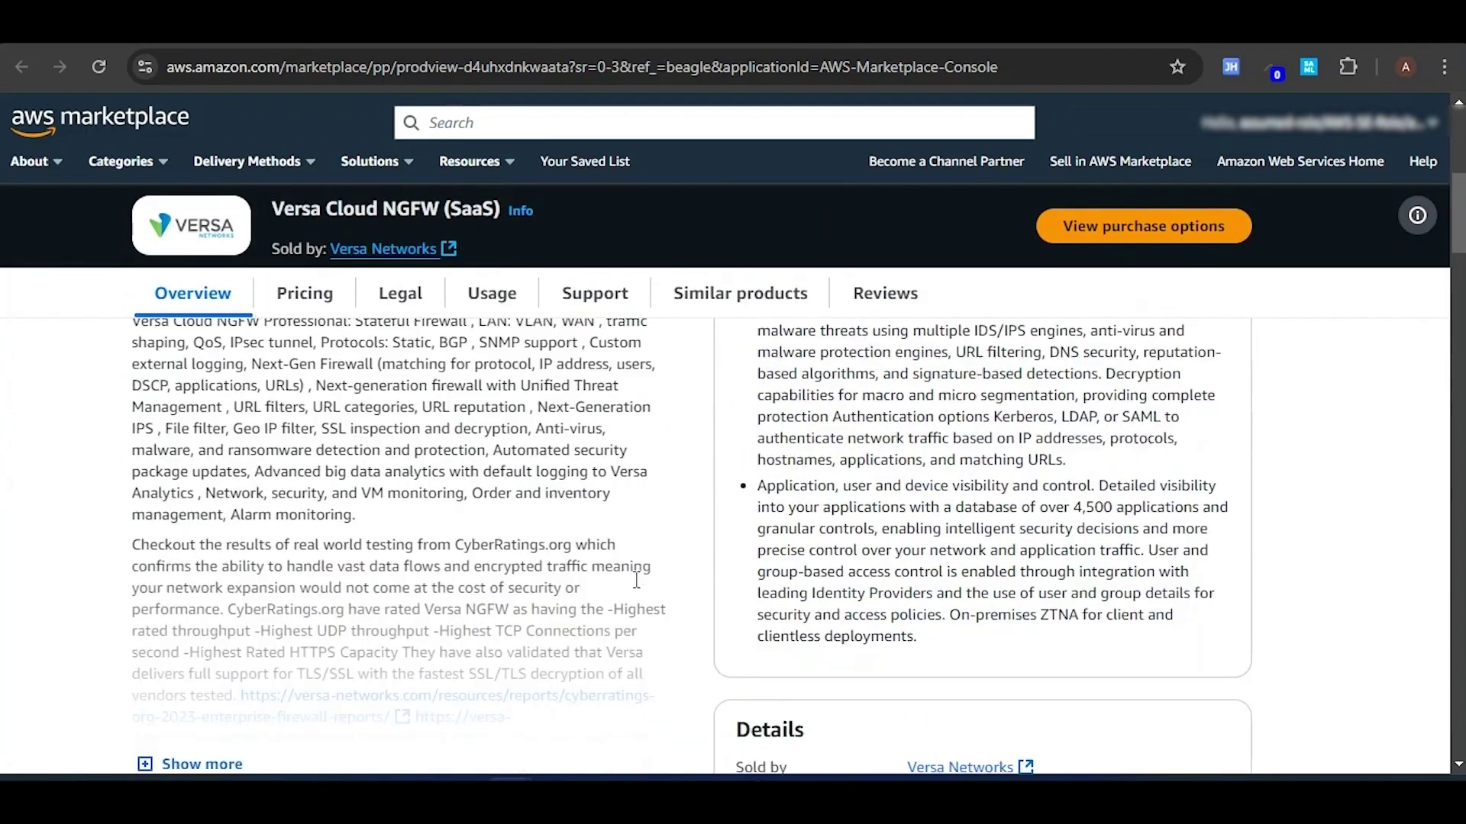
{"action": "scroll", "coordinate": [355, 551], "scroll_direction": "down", "scroll_amount": 2}
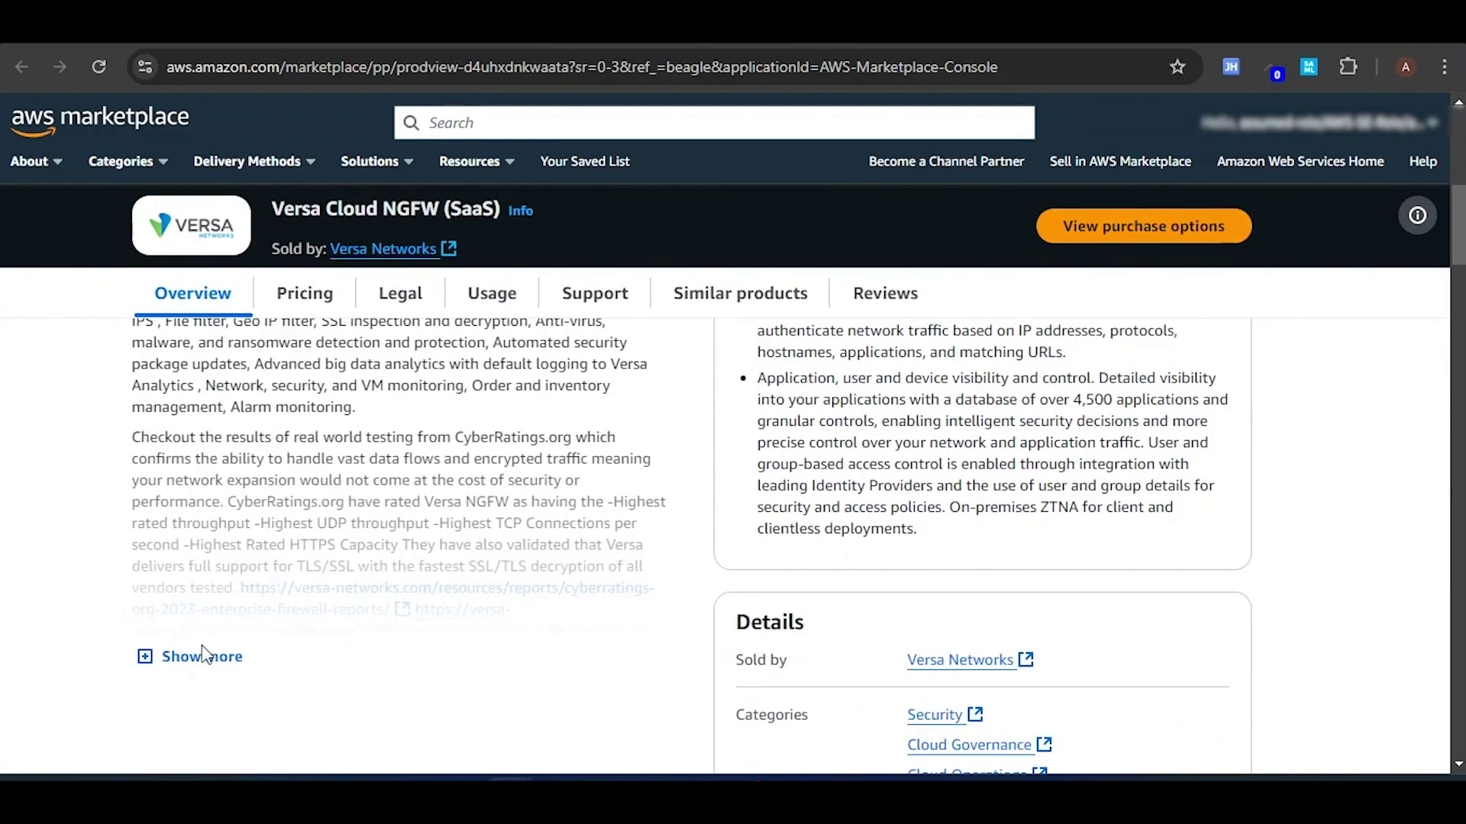
{"action": "left_click", "coordinate": [202, 656]}
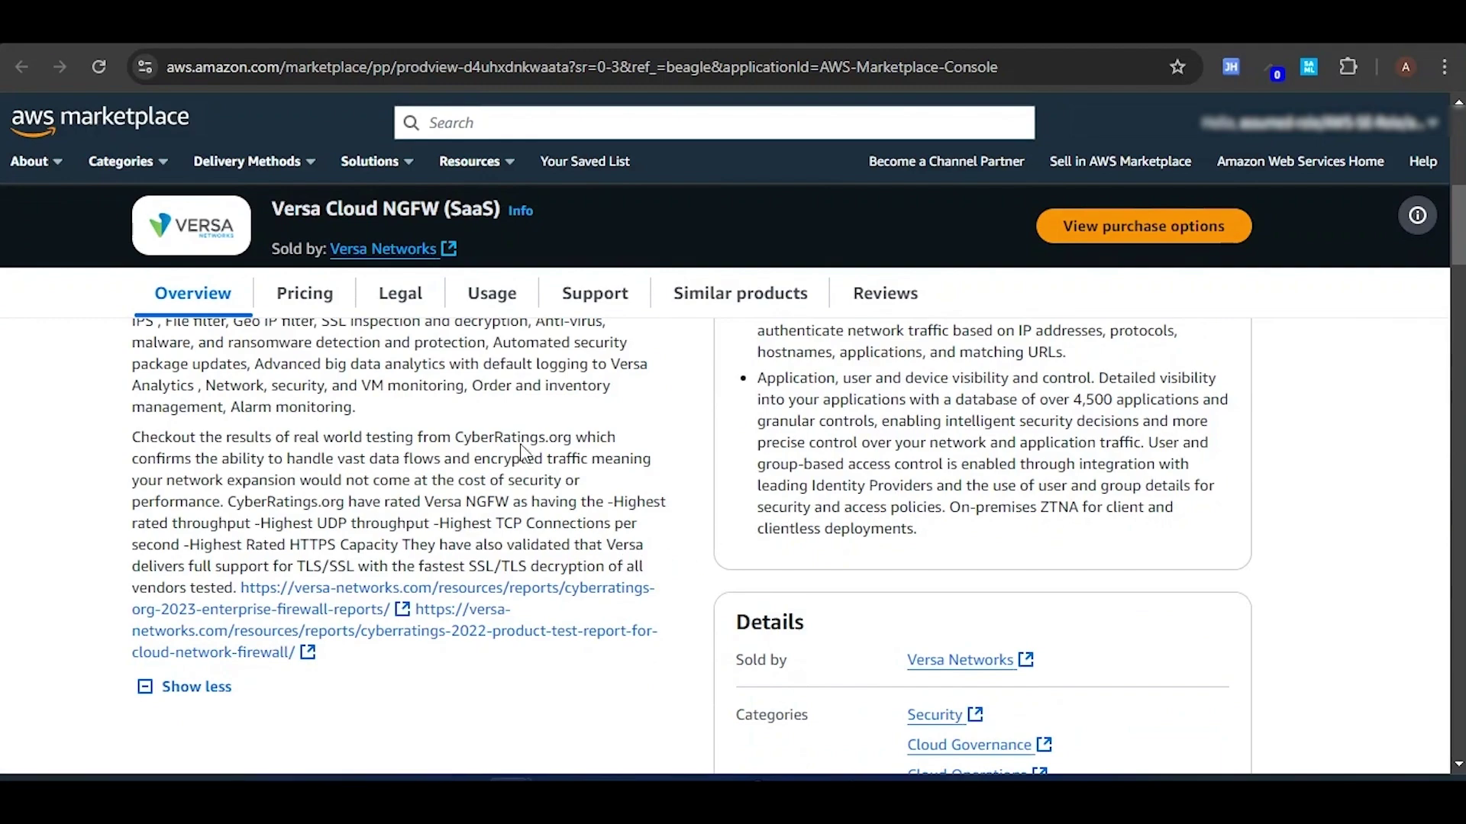
{"action": "left_click", "coordinate": [305, 302]}
{"action": "left_click", "coordinate": [416, 303]}
{"action": "left_click", "coordinate": [497, 302]}
{"action": "left_click", "coordinate": [595, 299]}
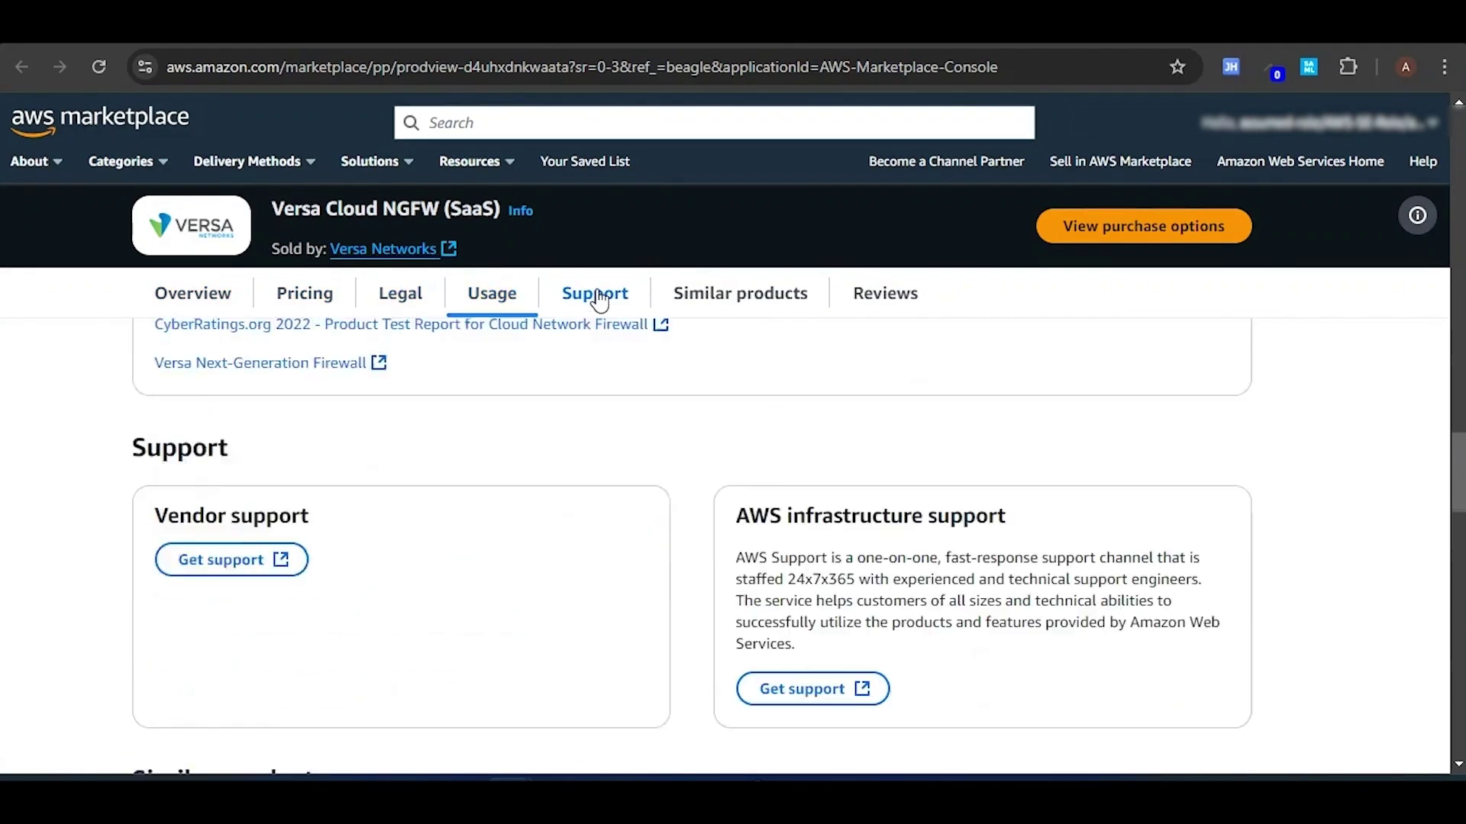
{"action": "scroll", "coordinate": [1367, 492], "scroll_direction": "up", "scroll_amount": 15}
{"action": "scroll", "coordinate": [1366, 492], "scroll_direction": "down", "scroll_amount": 6}
{"action": "scroll", "coordinate": [1365, 491], "scroll_direction": "up", "scroll_amount": 2}
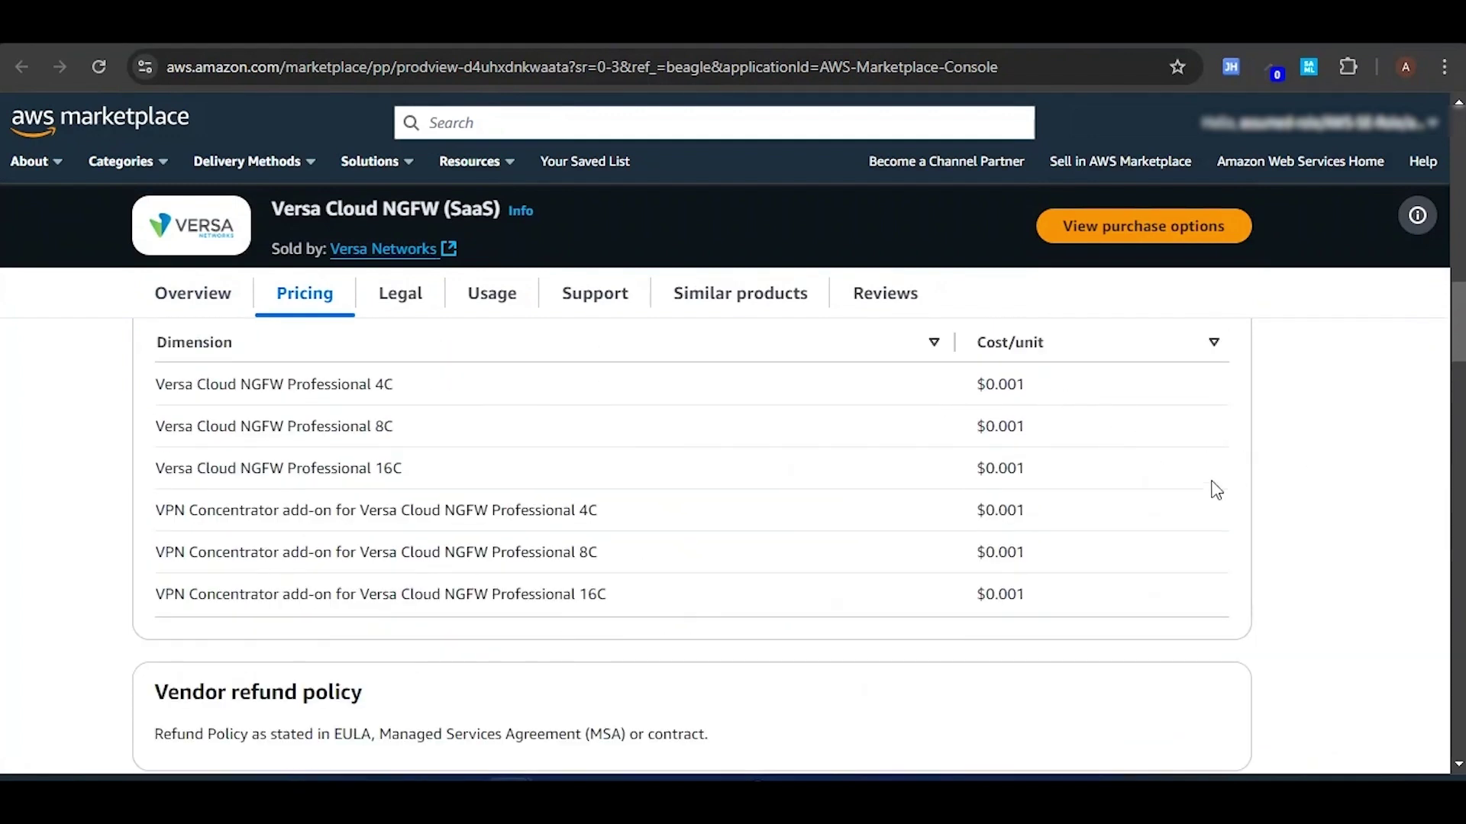
{"action": "scroll", "coordinate": [1217, 497], "scroll_direction": "up", "scroll_amount": 1}
{"action": "scroll", "coordinate": [1222, 498], "scroll_direction": "up", "scroll_amount": 1}
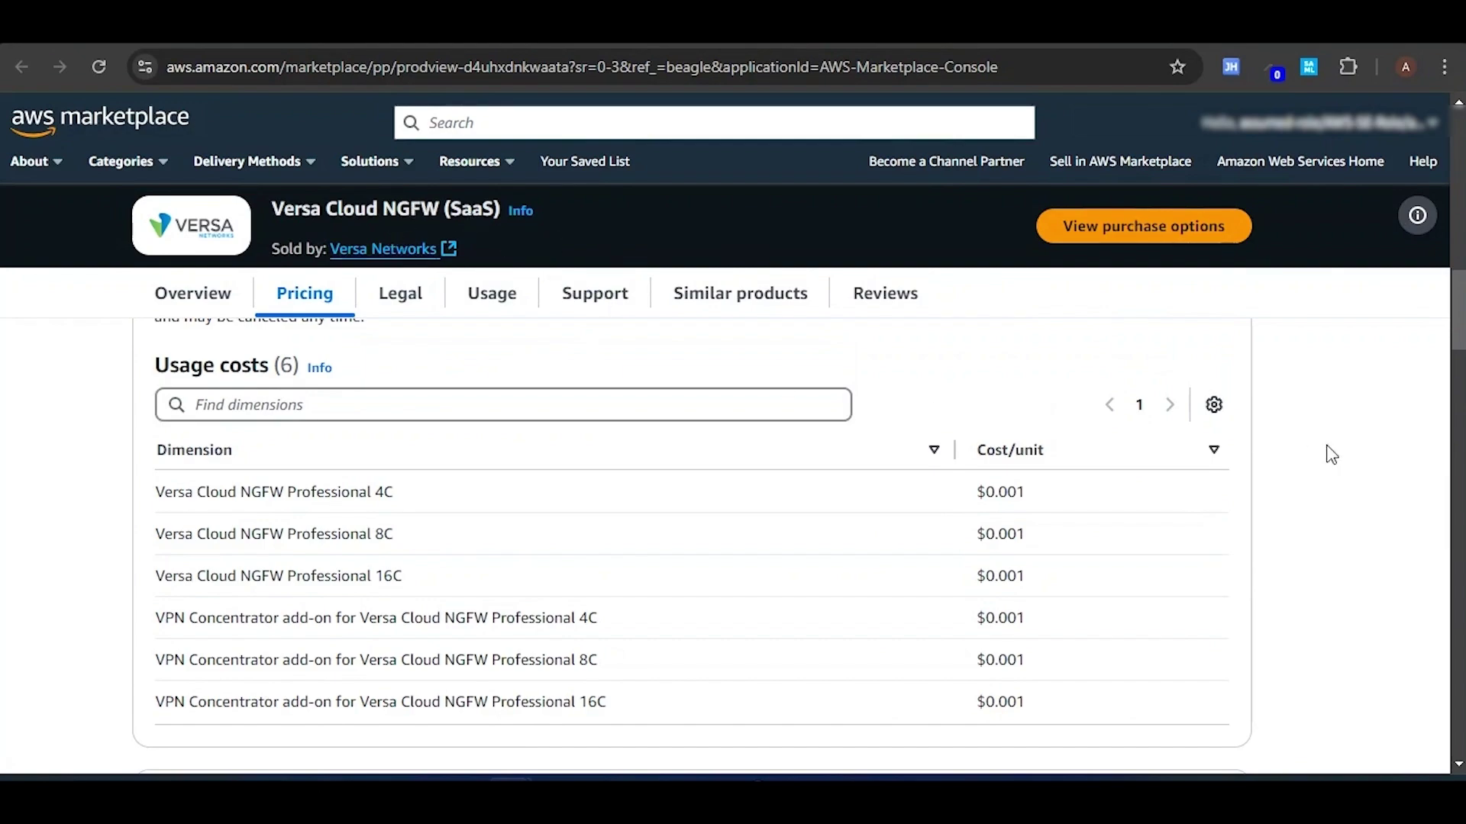
{"action": "scroll", "coordinate": [1340, 457], "scroll_direction": "up", "scroll_amount": 8}
{"action": "scroll", "coordinate": [1340, 458], "scroll_direction": "up", "scroll_amount": 6}
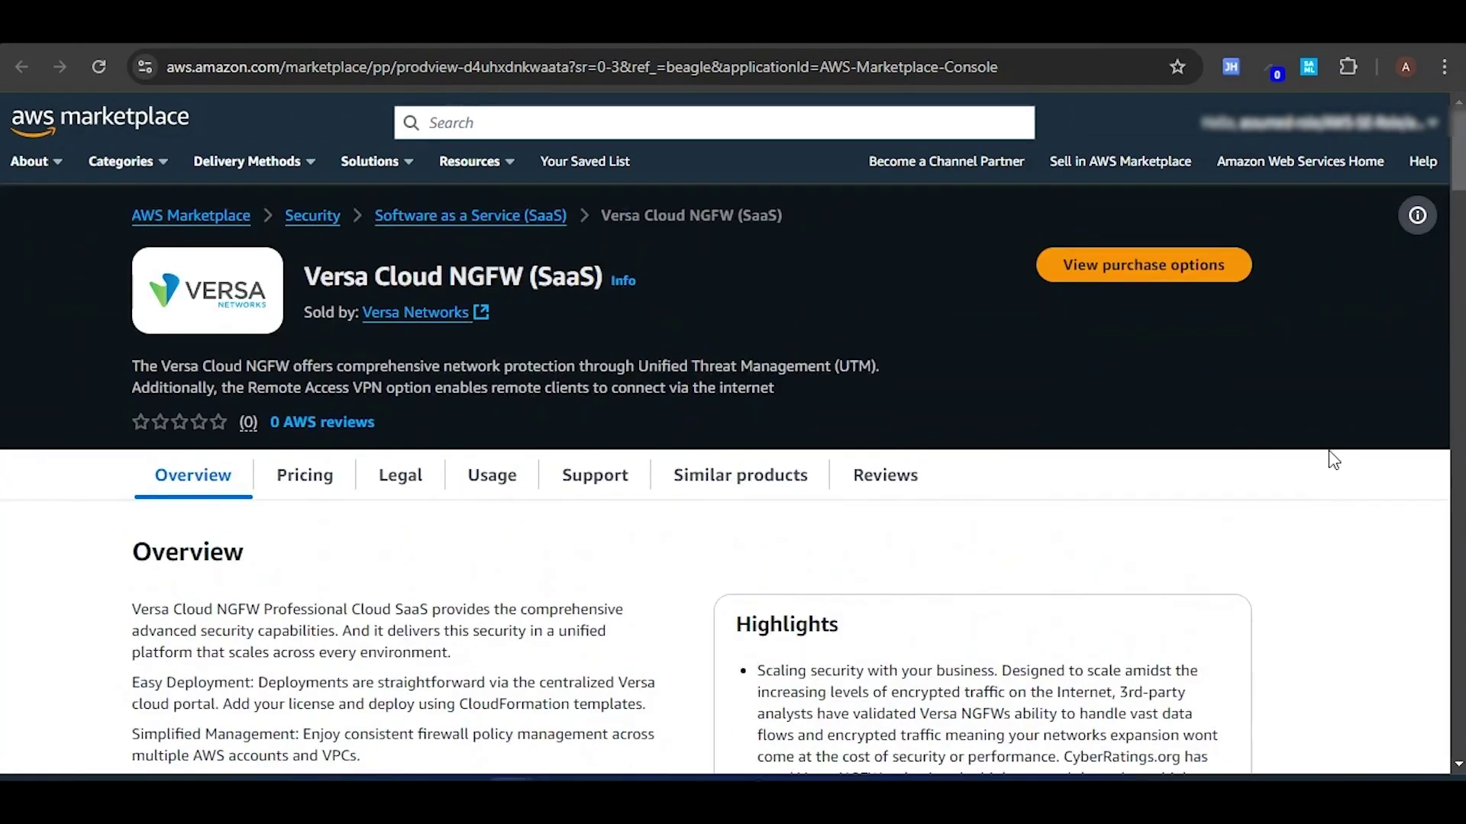
- Subscribe to Versa Cloud NGFW (SaaS) via purchase options, then go to vendor account setup
{"action": "left_click", "coordinate": [1163, 289]}
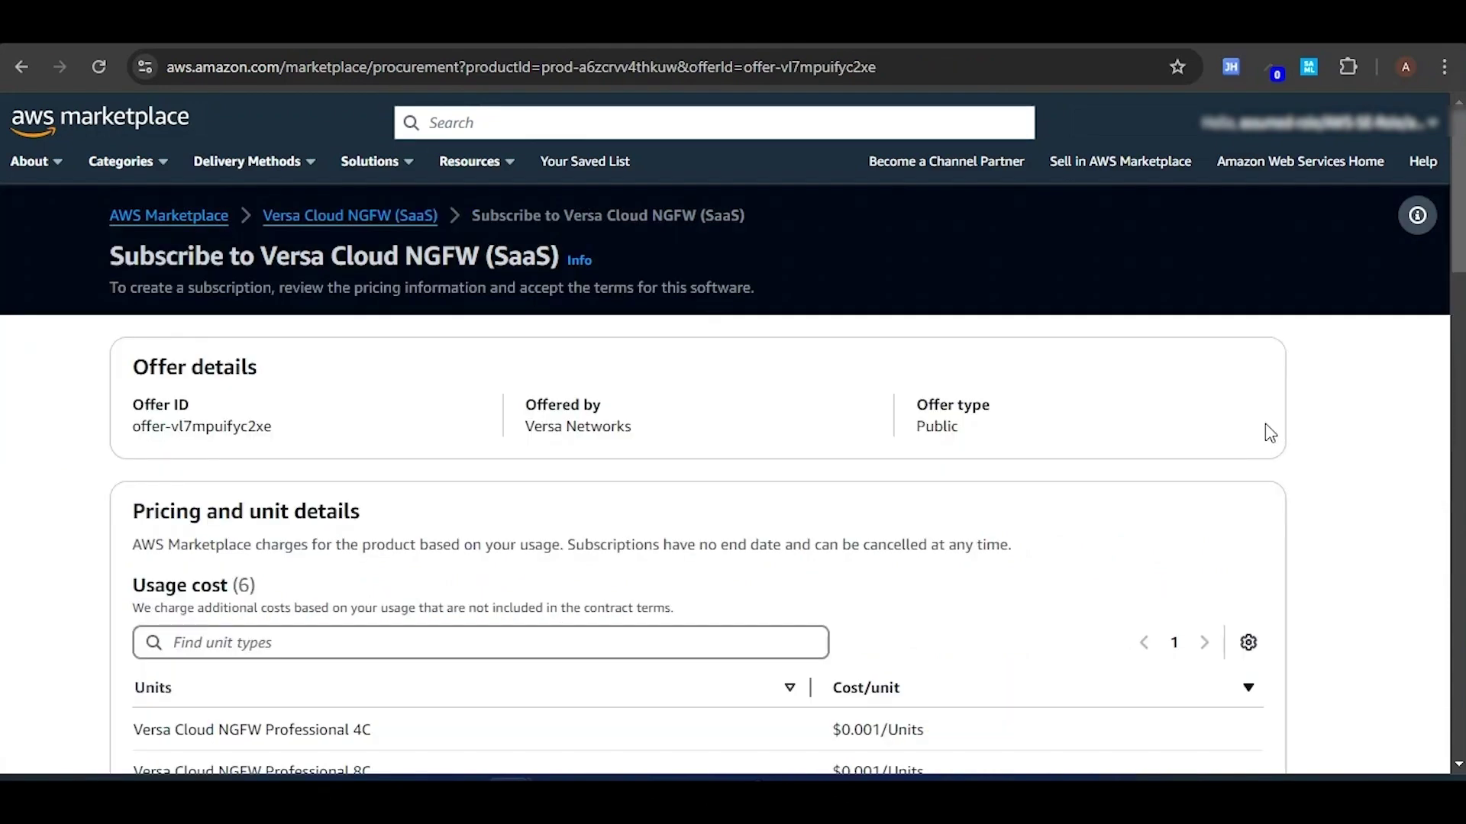
{"action": "scroll", "coordinate": [832, 477], "scroll_direction": "down", "scroll_amount": 12}
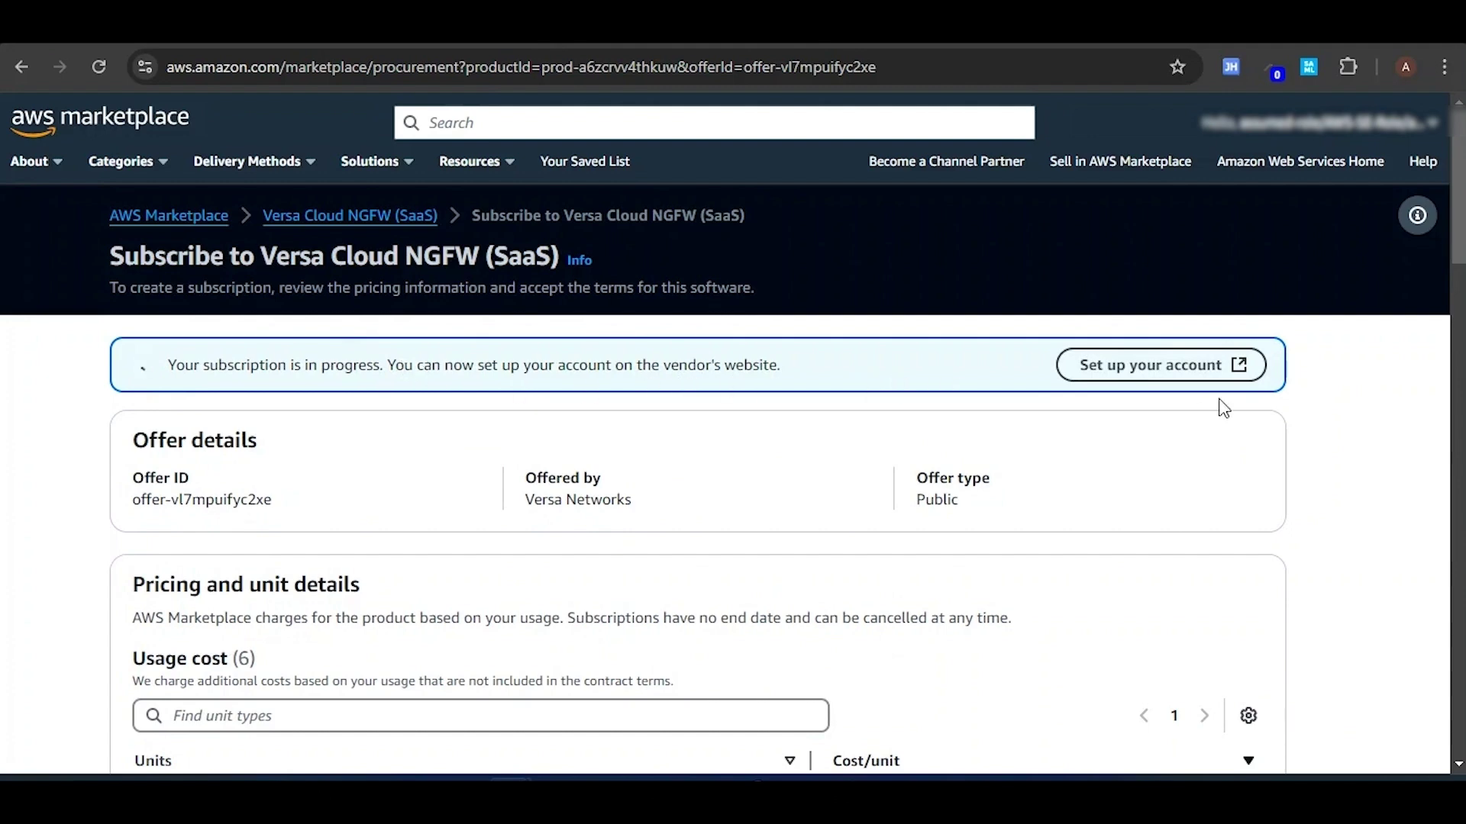
{"action": "left_click", "coordinate": [1124, 377]}
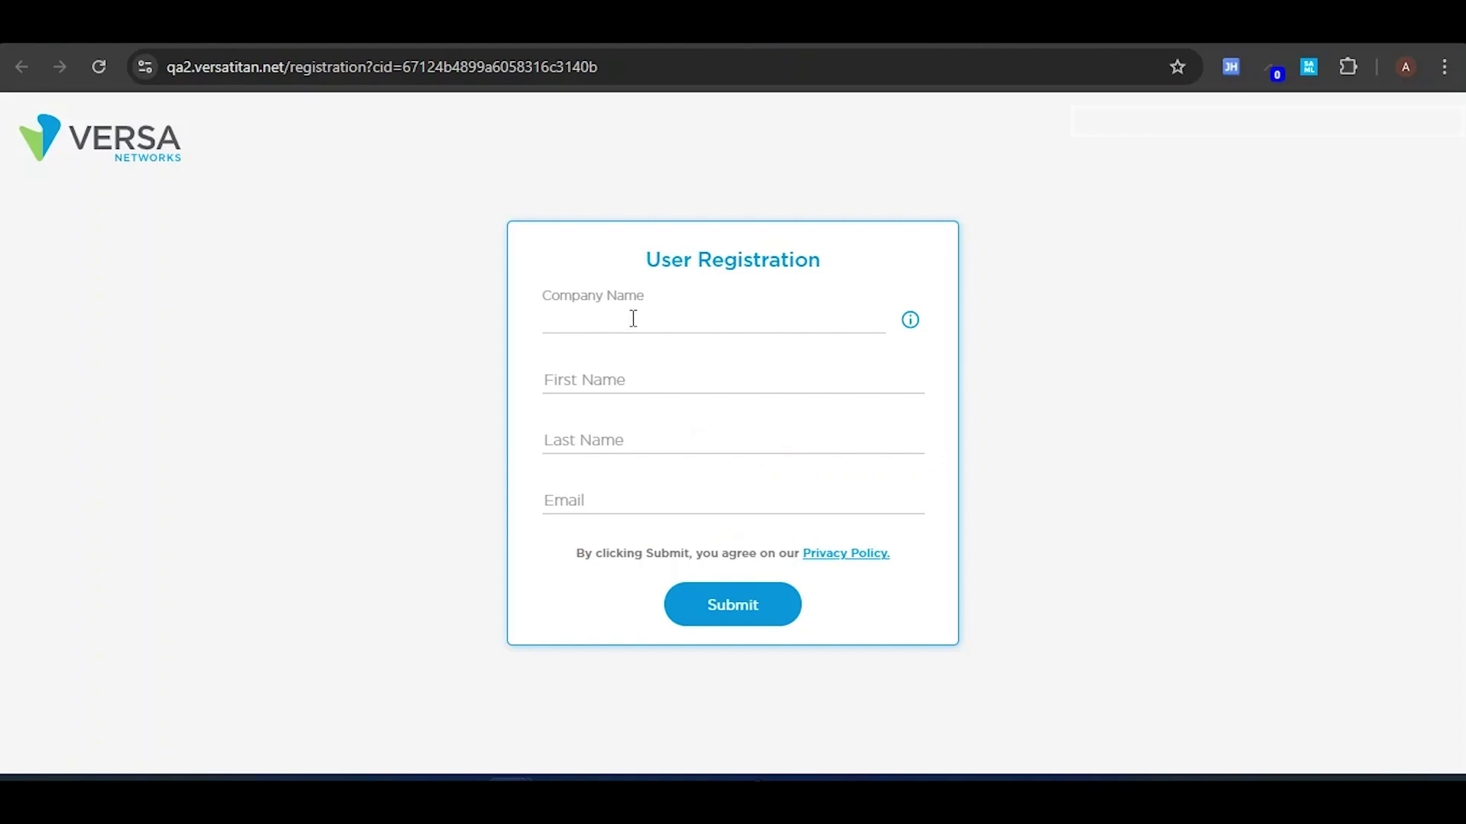
- Register company FIREWALLONE with the contact's first name, last name and e-mail, and submit
{"action": "type", "text": "FIREWALLONE"}
{"action": "left_click", "coordinate": [705, 378]}
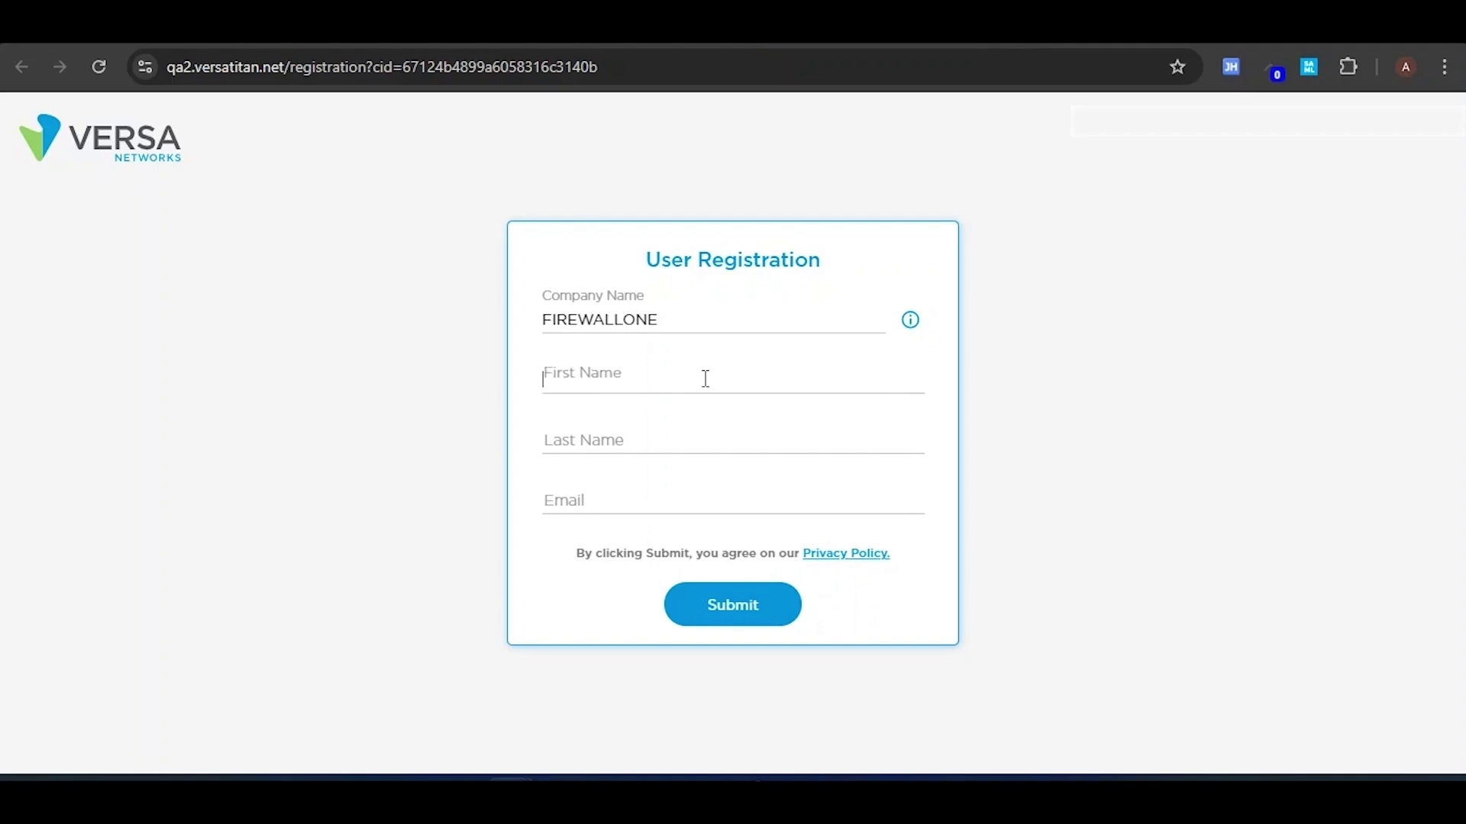
{"action": "type", "text": "TestORG"}
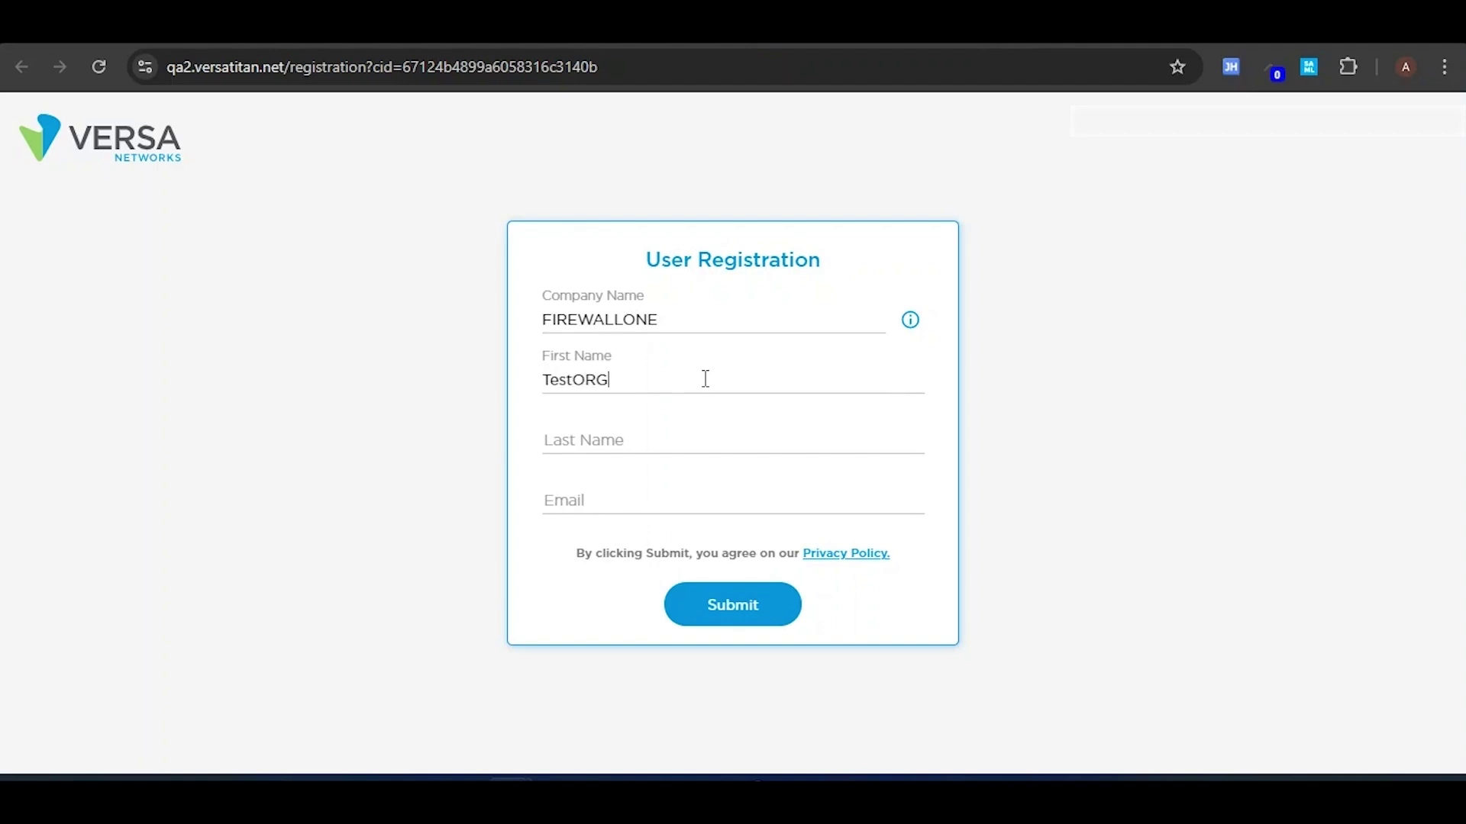
{"action": "left_click", "coordinate": [680, 439]}
{"action": "type", "text": "TestName"}
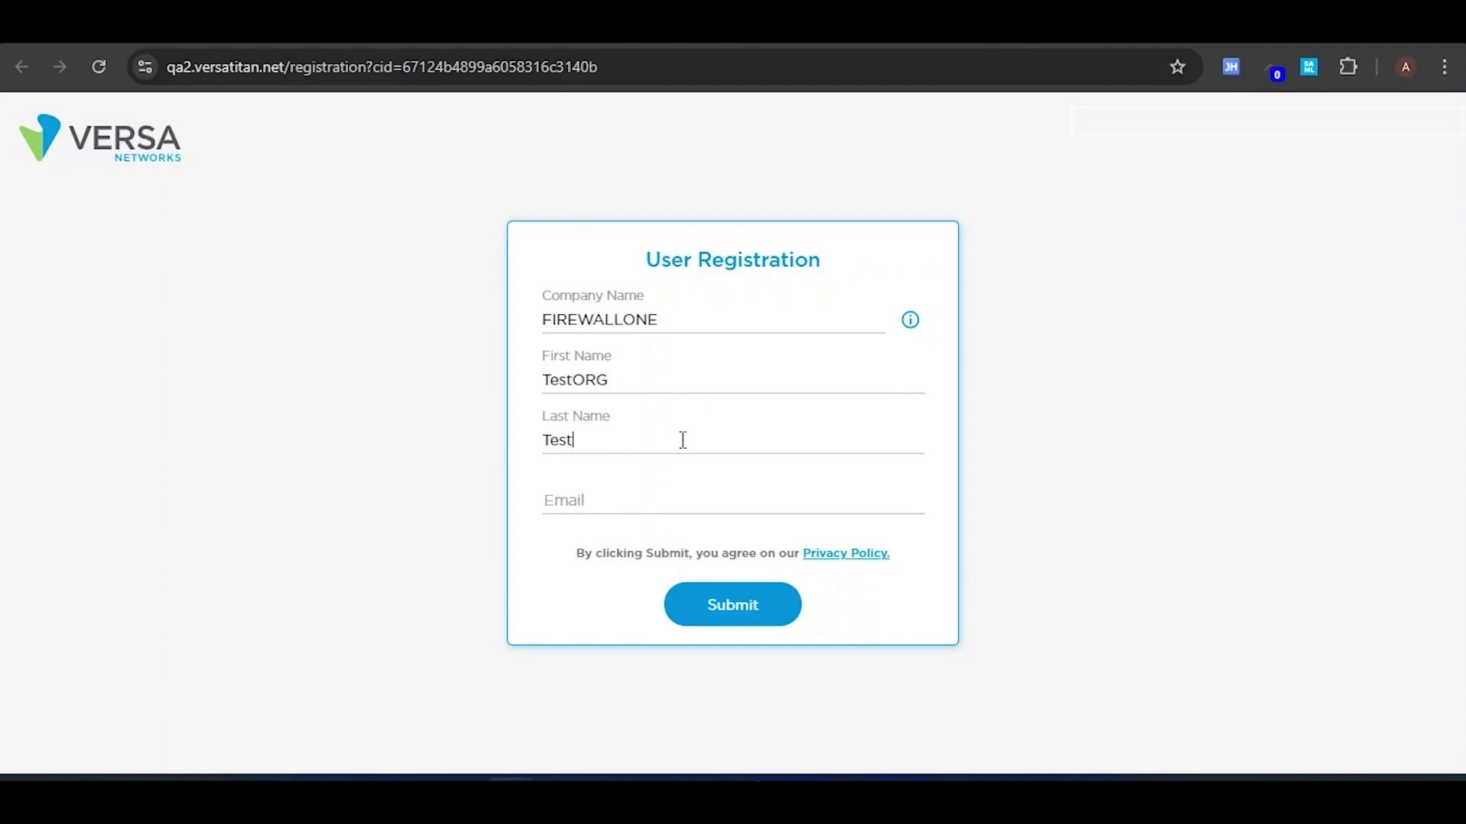
{"action": "left_click", "coordinate": [679, 492]}
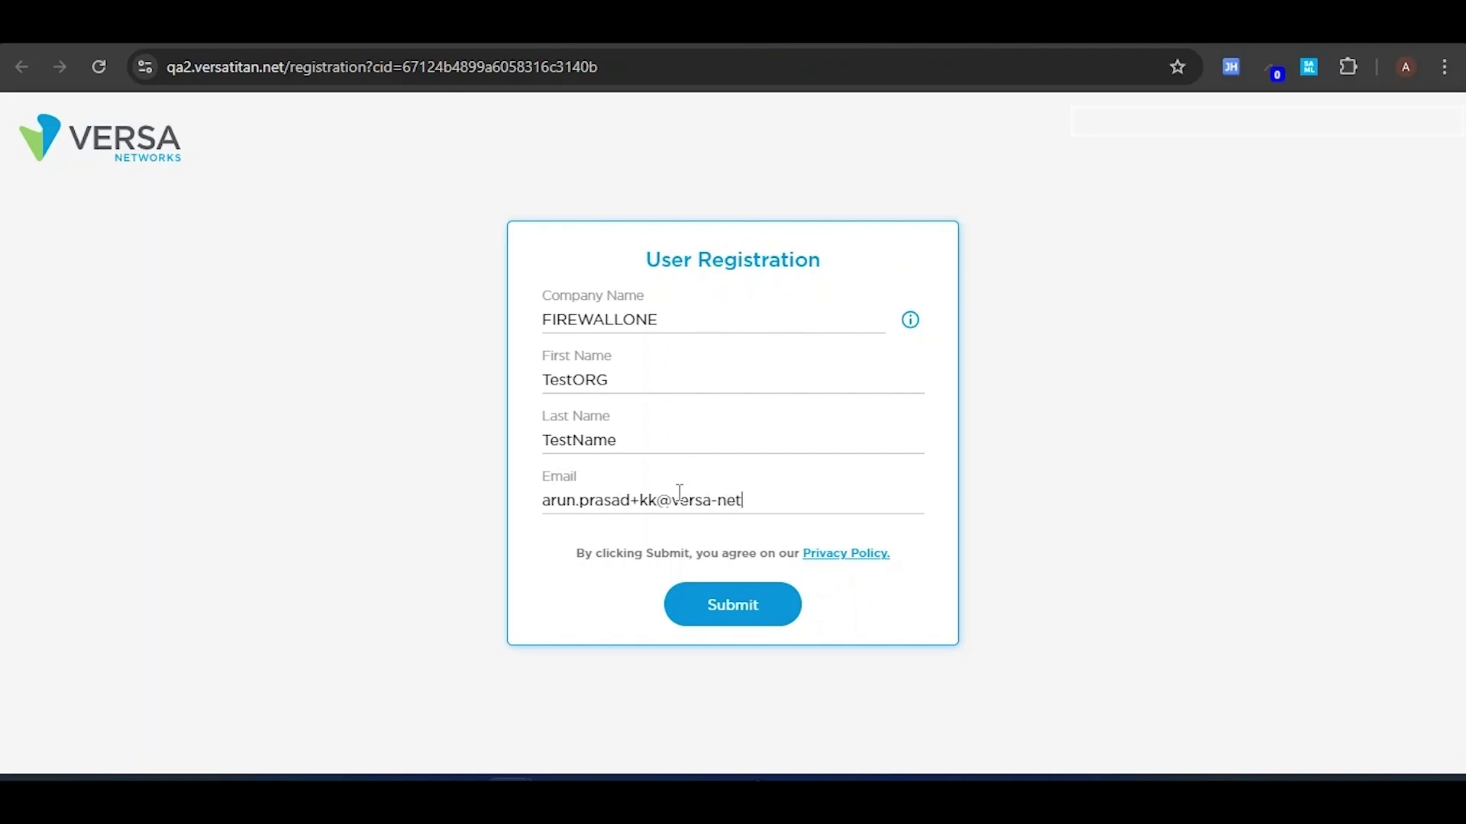
{"action": "left_click", "coordinate": [720, 619]}
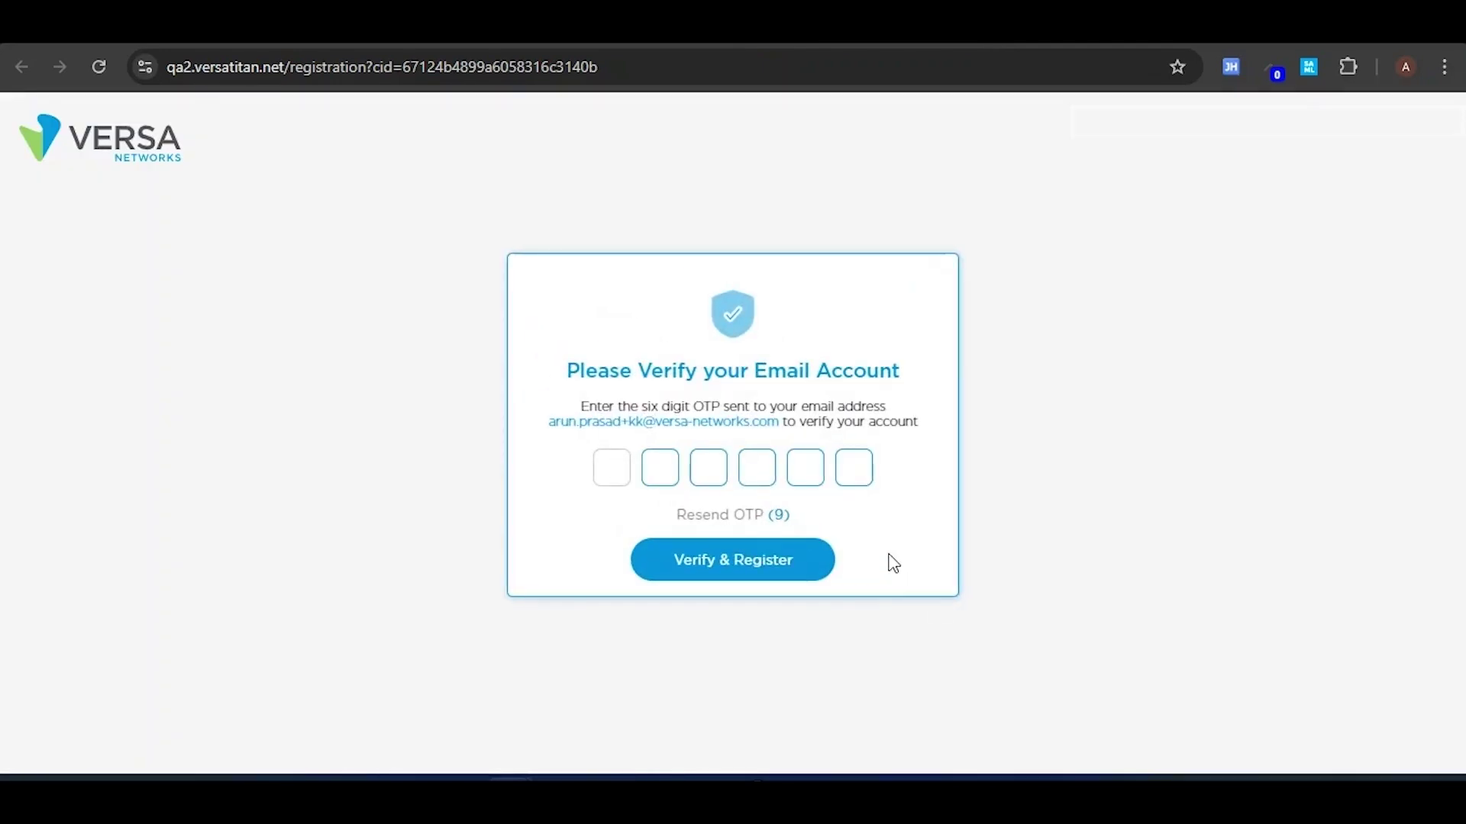
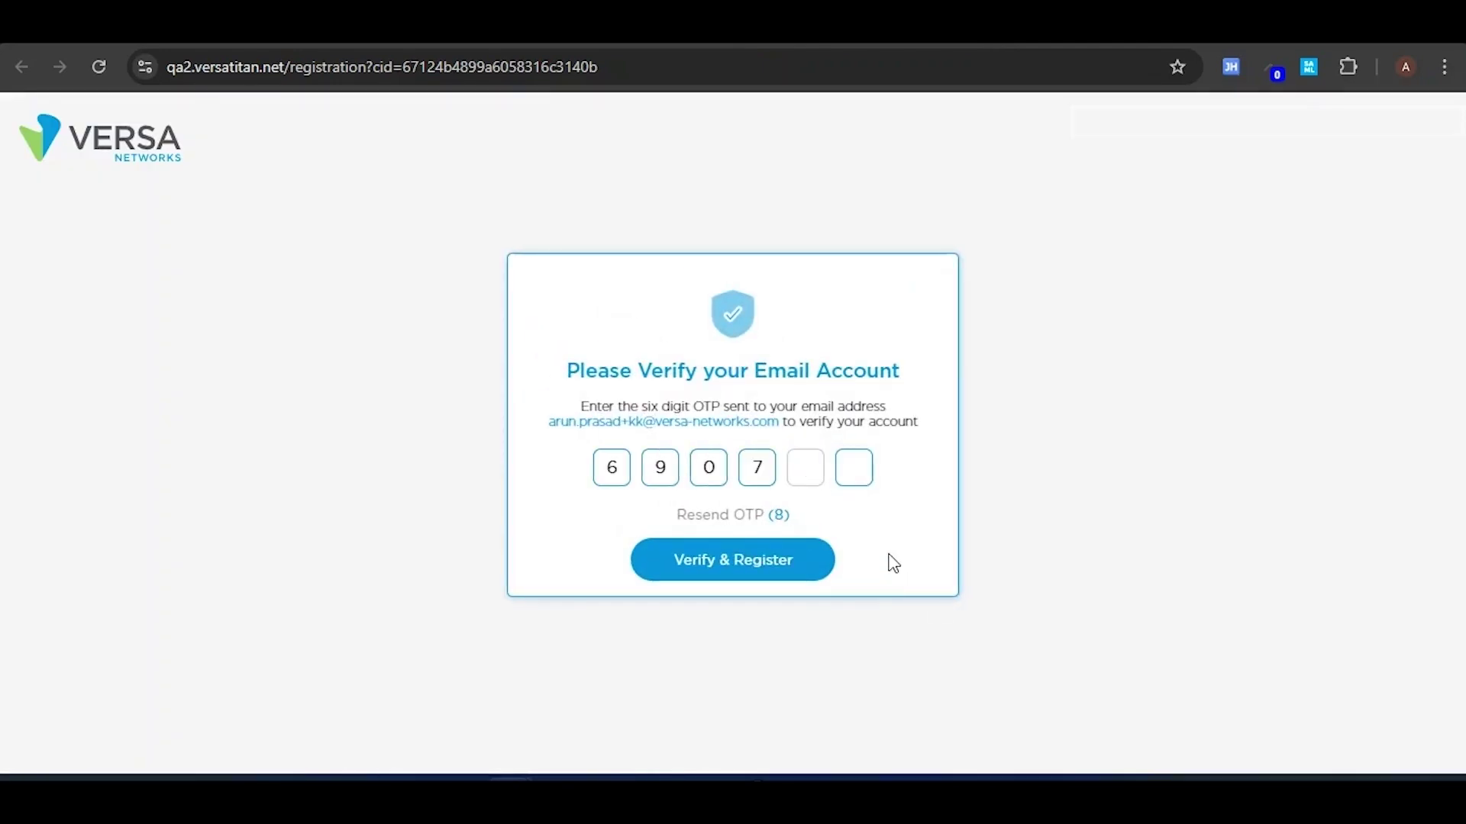
- Enter the six-digit emailed verification code and complete Verify & Register
{"action": "left_click", "coordinate": [772, 563]}
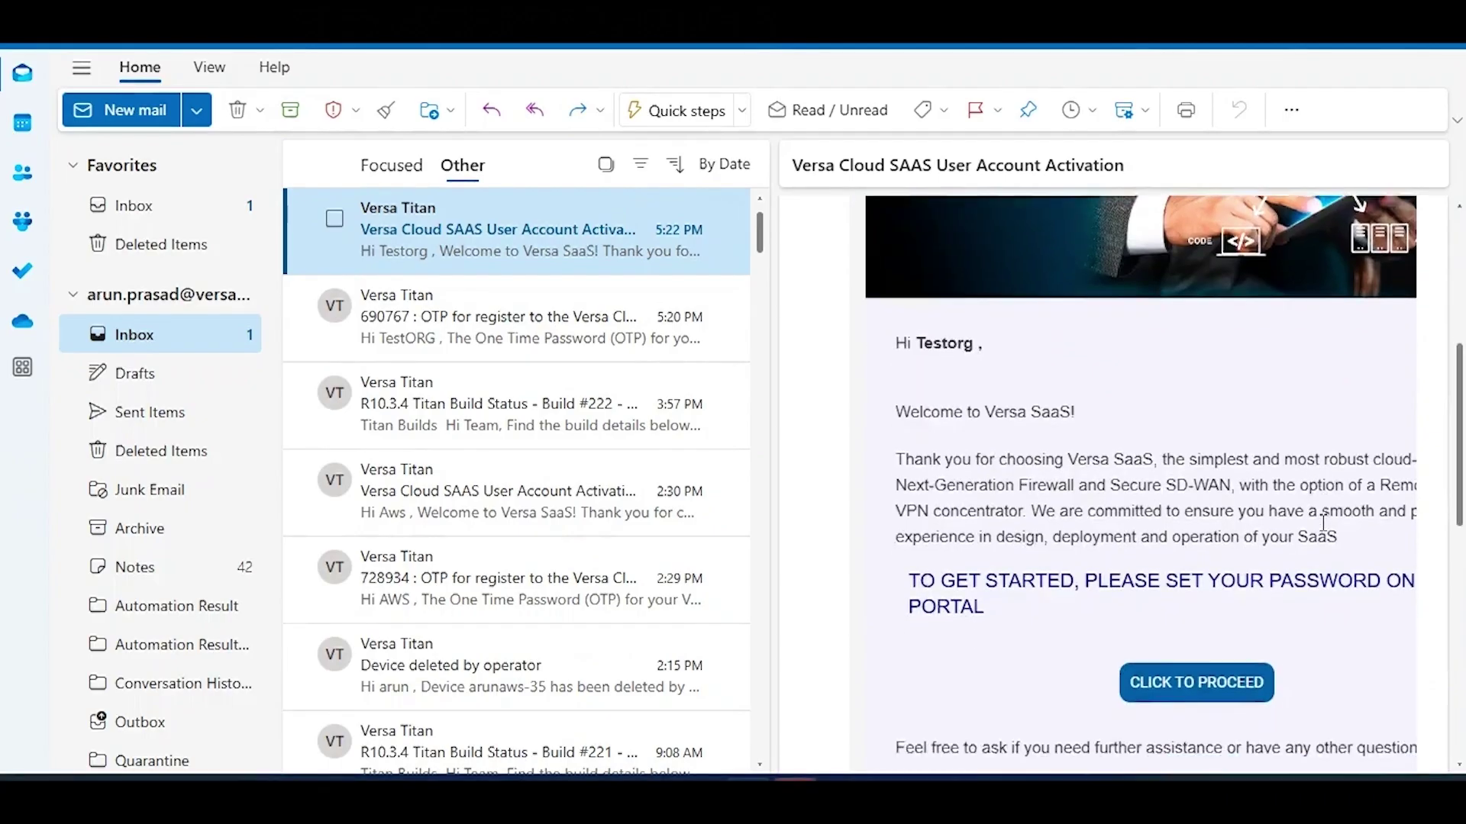
- Follow the activation email's CLICK TO PROCEED link and enter a new account password
{"action": "scroll", "coordinate": [1326, 526], "scroll_direction": "down", "scroll_amount": 3}
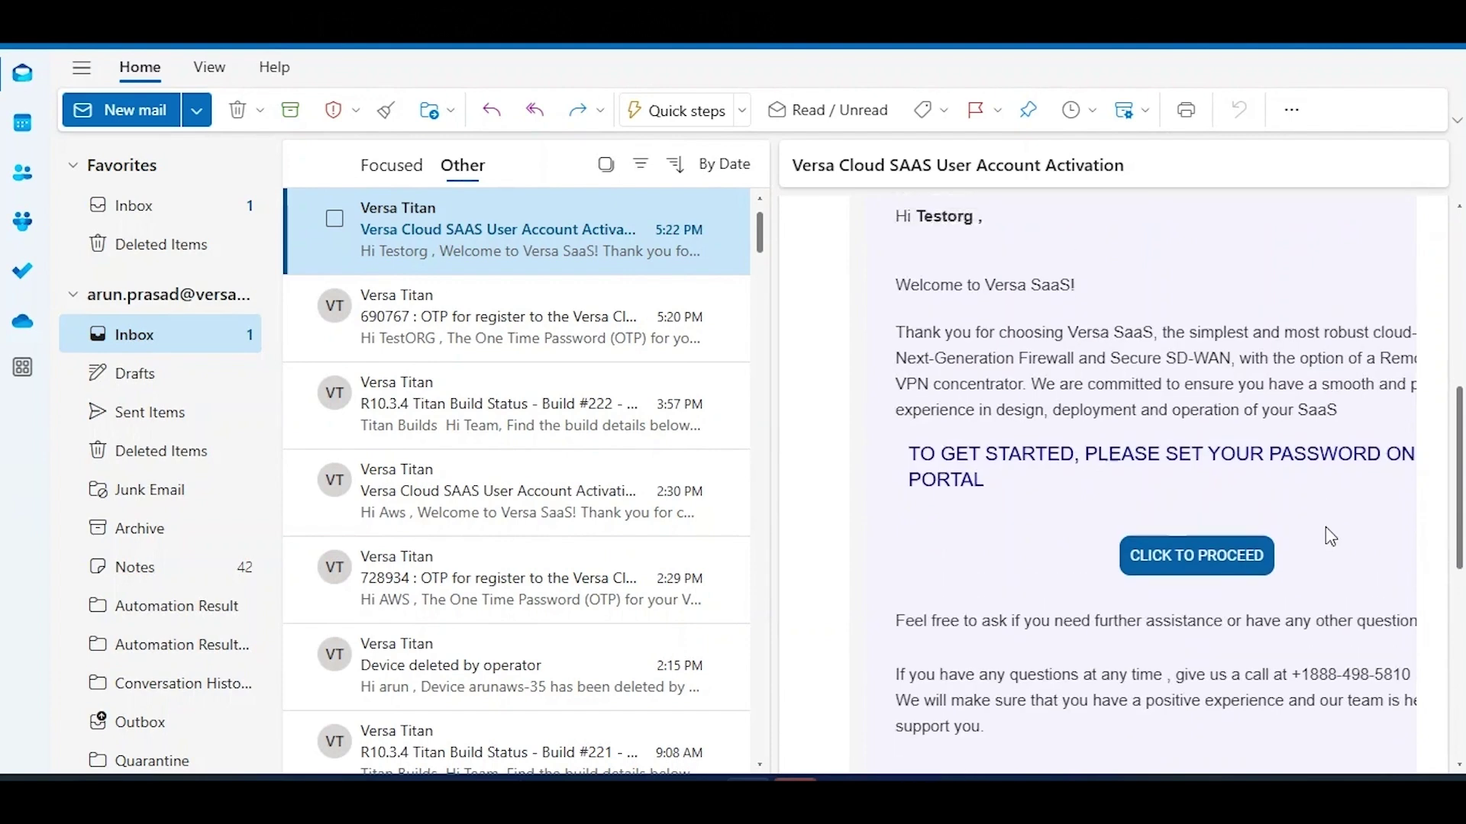
{"action": "scroll", "coordinate": [1325, 527], "scroll_direction": "up", "scroll_amount": 3}
{"action": "scroll", "coordinate": [1352, 550], "scroll_direction": "down", "scroll_amount": 2}
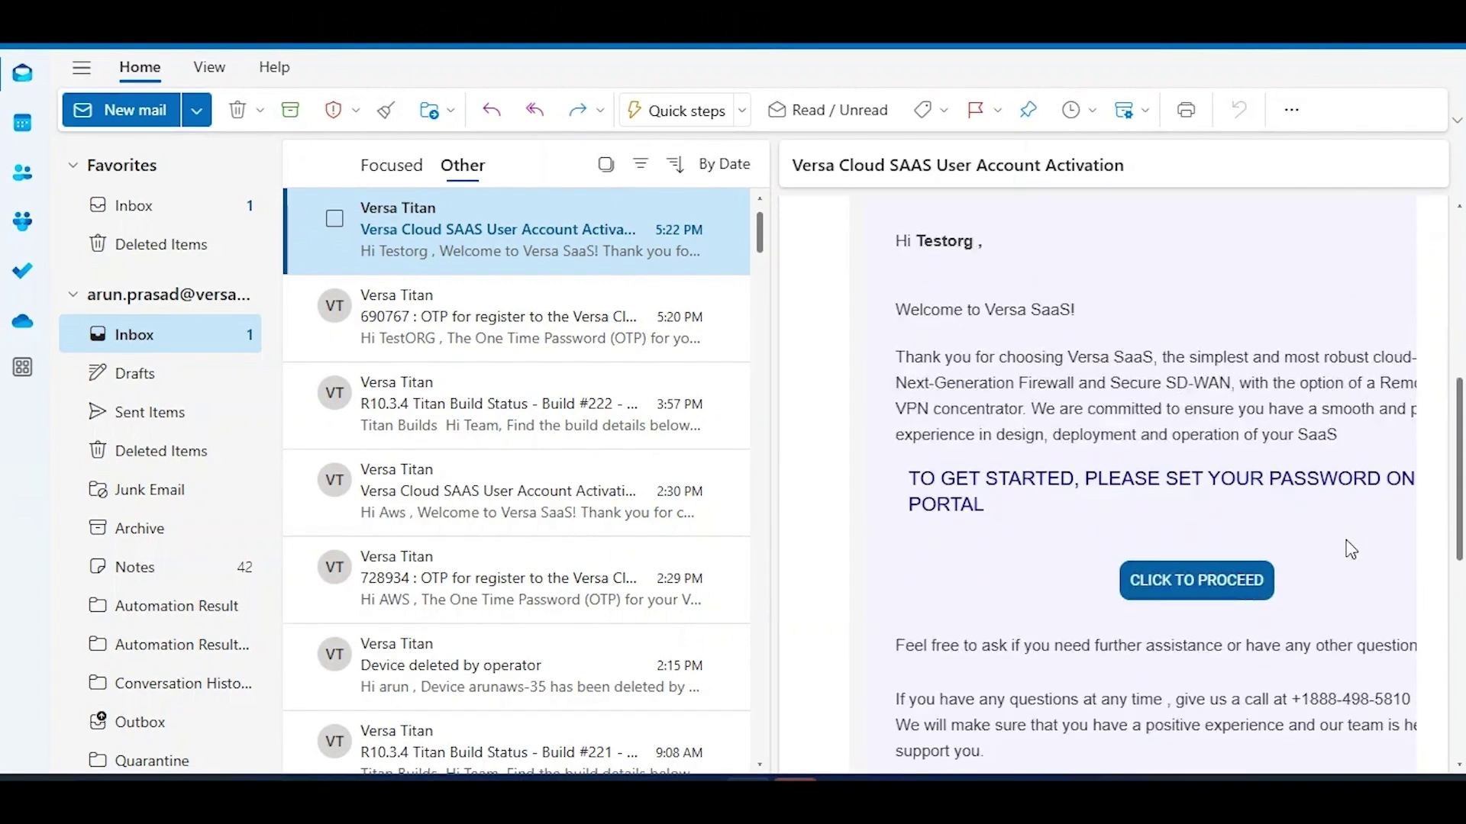
{"action": "scroll", "coordinate": [1352, 549], "scroll_direction": "down", "scroll_amount": 2}
{"action": "scroll", "coordinate": [1350, 548], "scroll_direction": "up", "scroll_amount": 3}
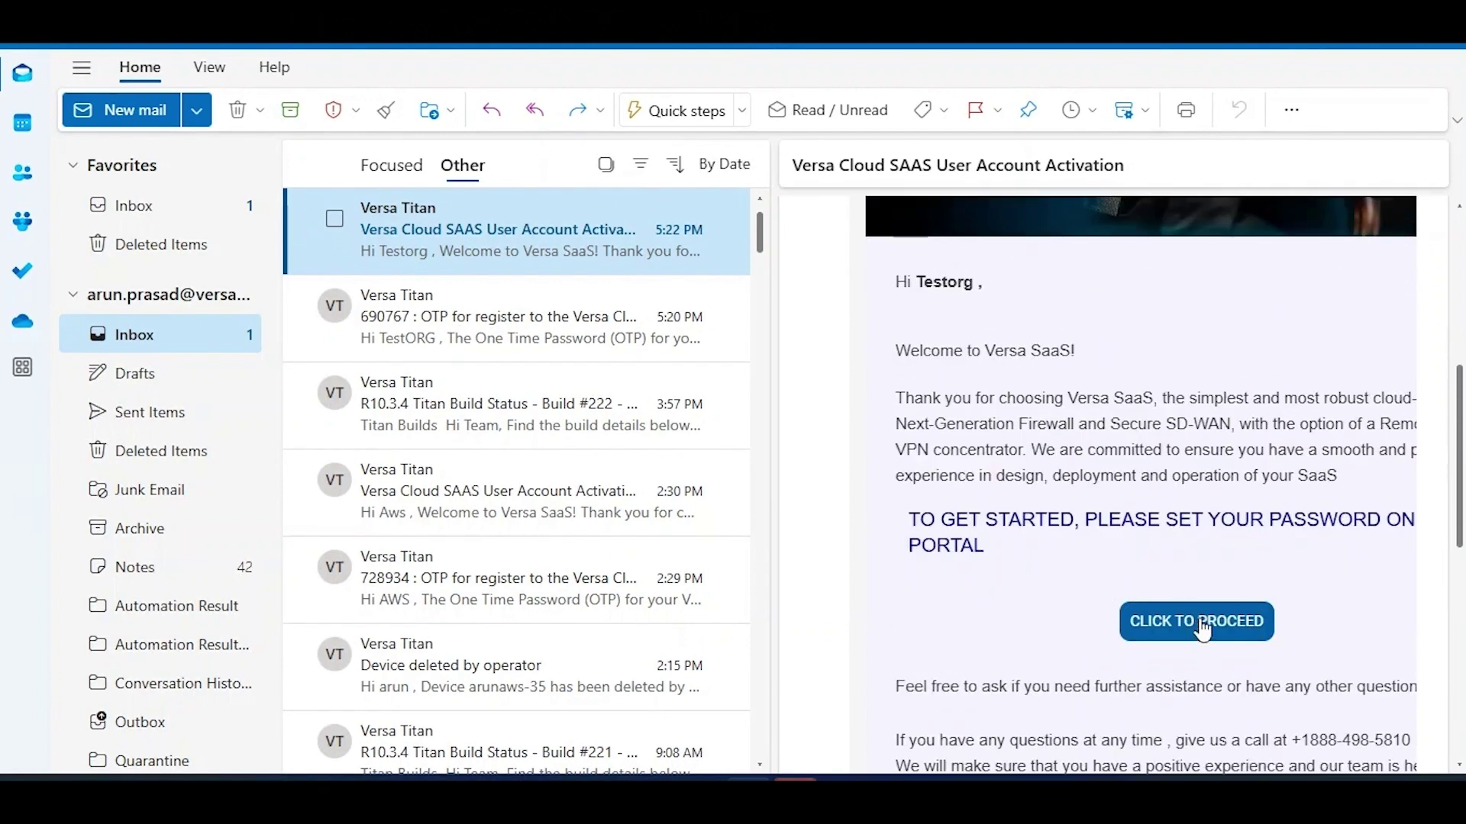
{"action": "double_click", "coordinate": [1154, 527]}
{"action": "left_click", "coordinate": [1232, 562]}
{"action": "left_click", "coordinate": [1197, 622]}
{"action": "left_click", "coordinate": [690, 396]}
{"action": "type", "text": "••••••••••••"}
- Confirm and save the new password, then set up the account again from AWS Marketplace
{"action": "left_click", "coordinate": [790, 450]}
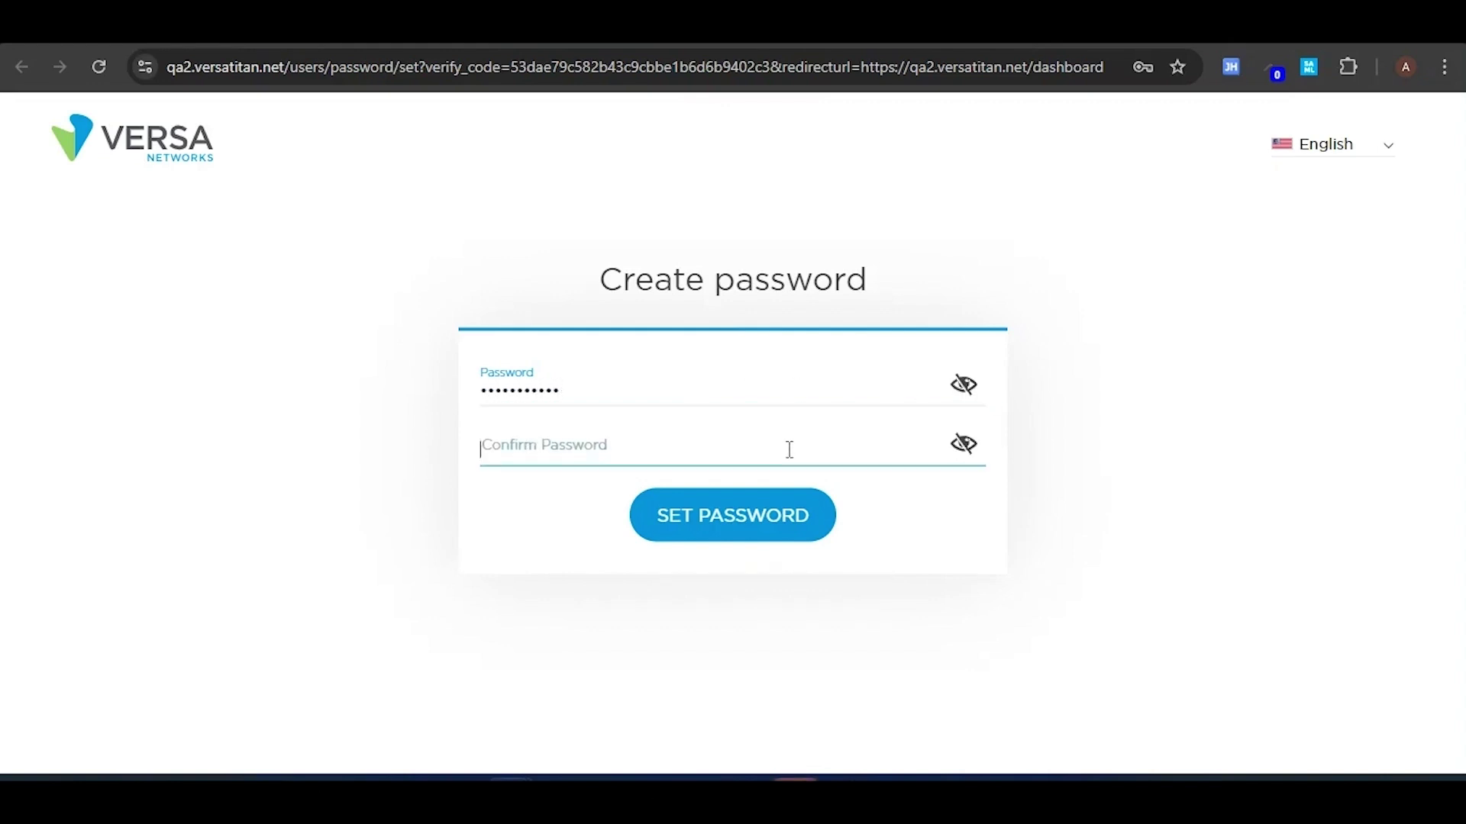
{"action": "type", "text": "••••••"}
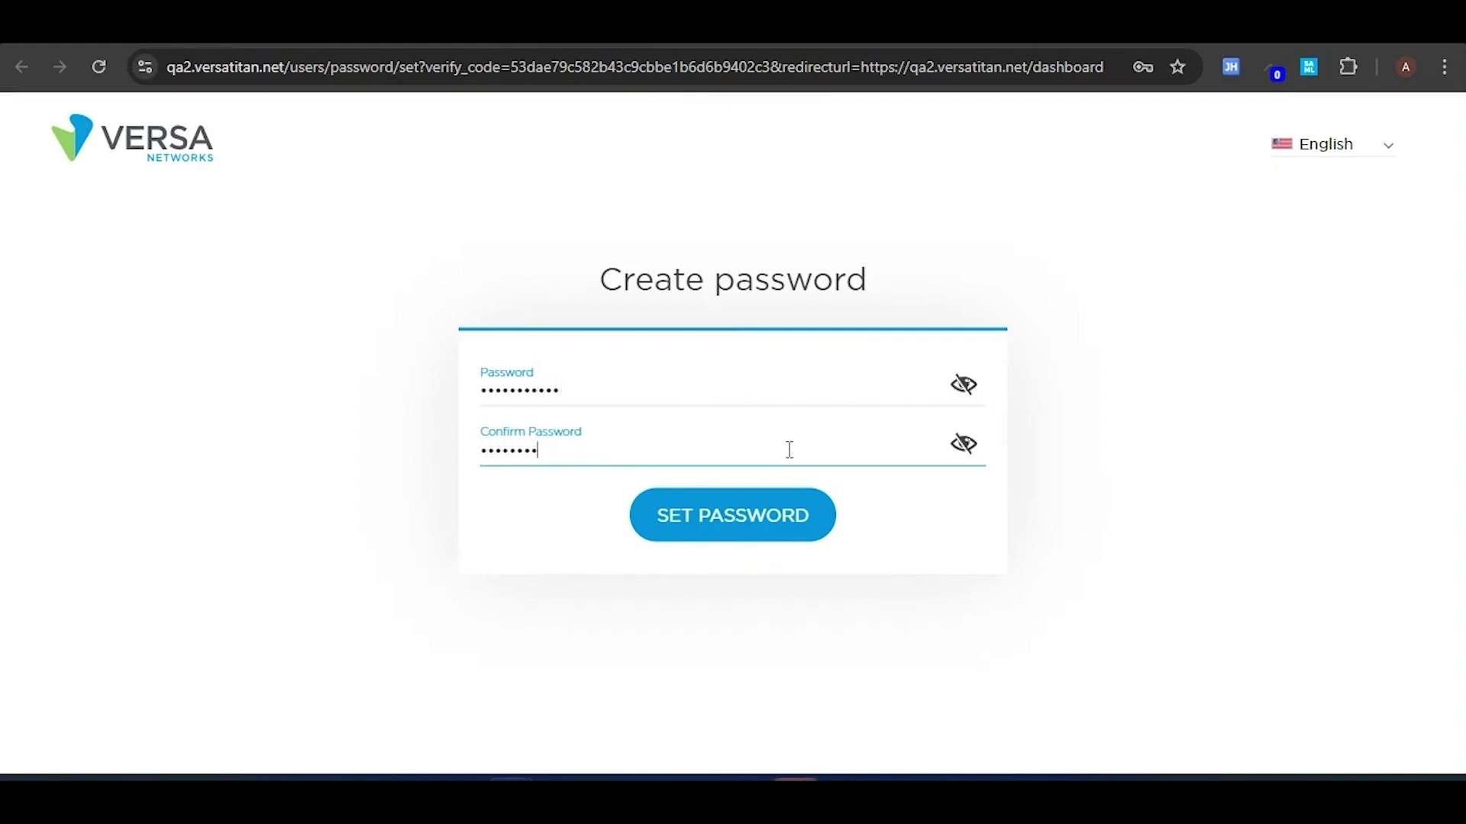
{"action": "type", "text": "••••••"}
{"action": "left_click", "coordinate": [765, 532]}
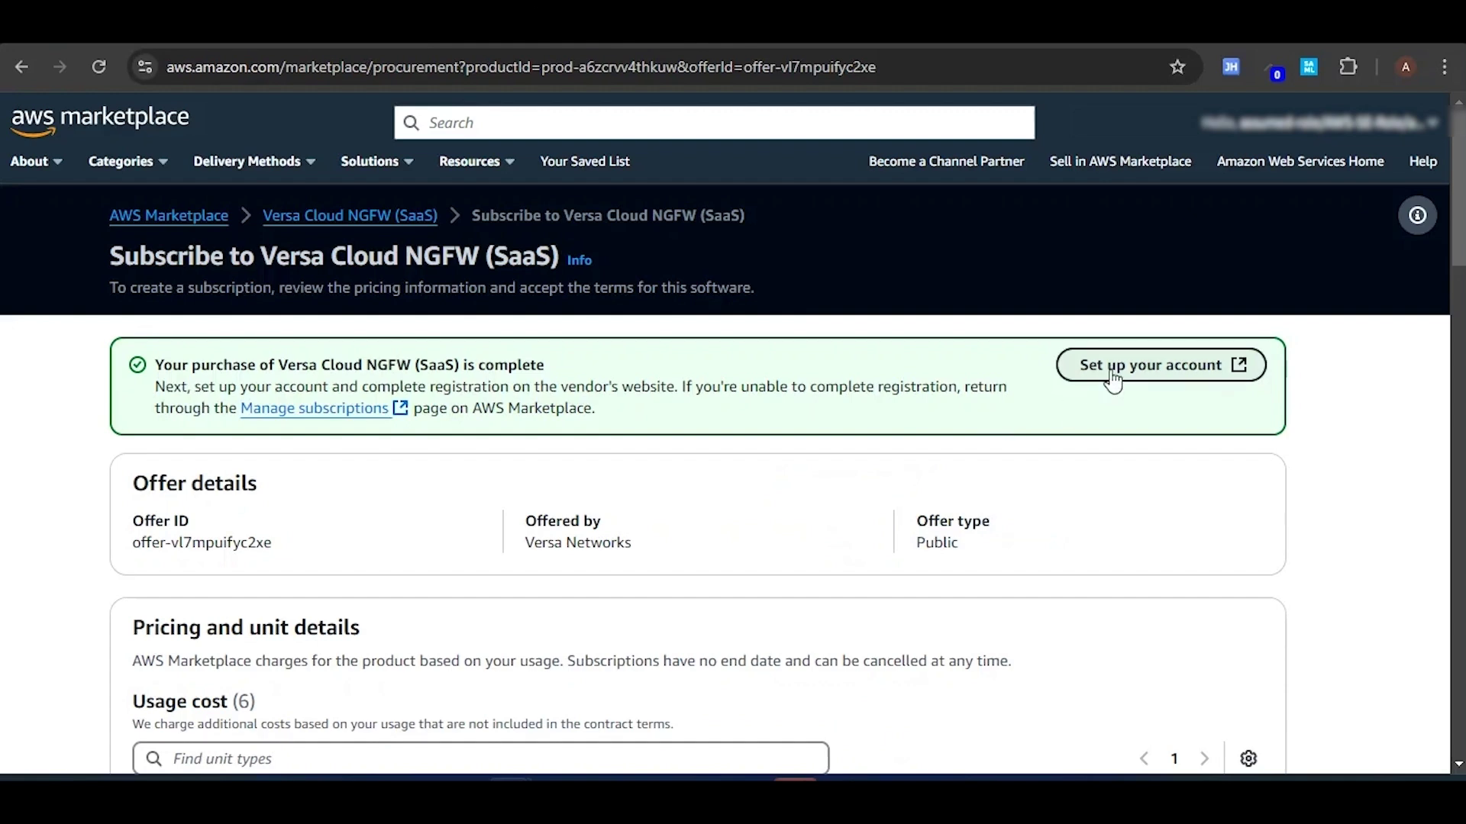
{"action": "left_click", "coordinate": [1136, 366]}
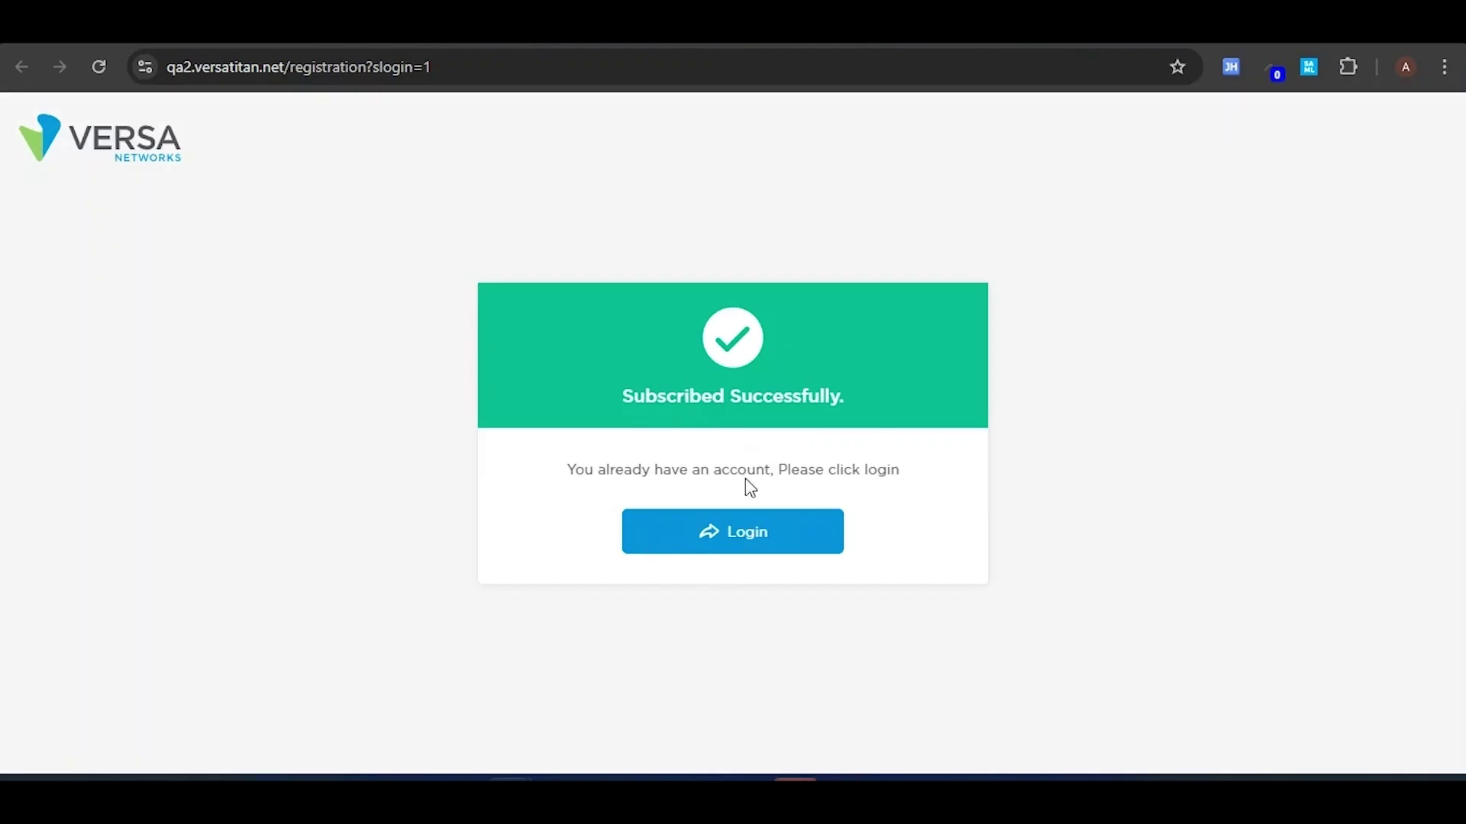
- Log in to the Versa Cloud NGFW portal with the account e-mail and password
{"action": "left_click", "coordinate": [786, 534]}
{"action": "left_click", "coordinate": [487, 384]}
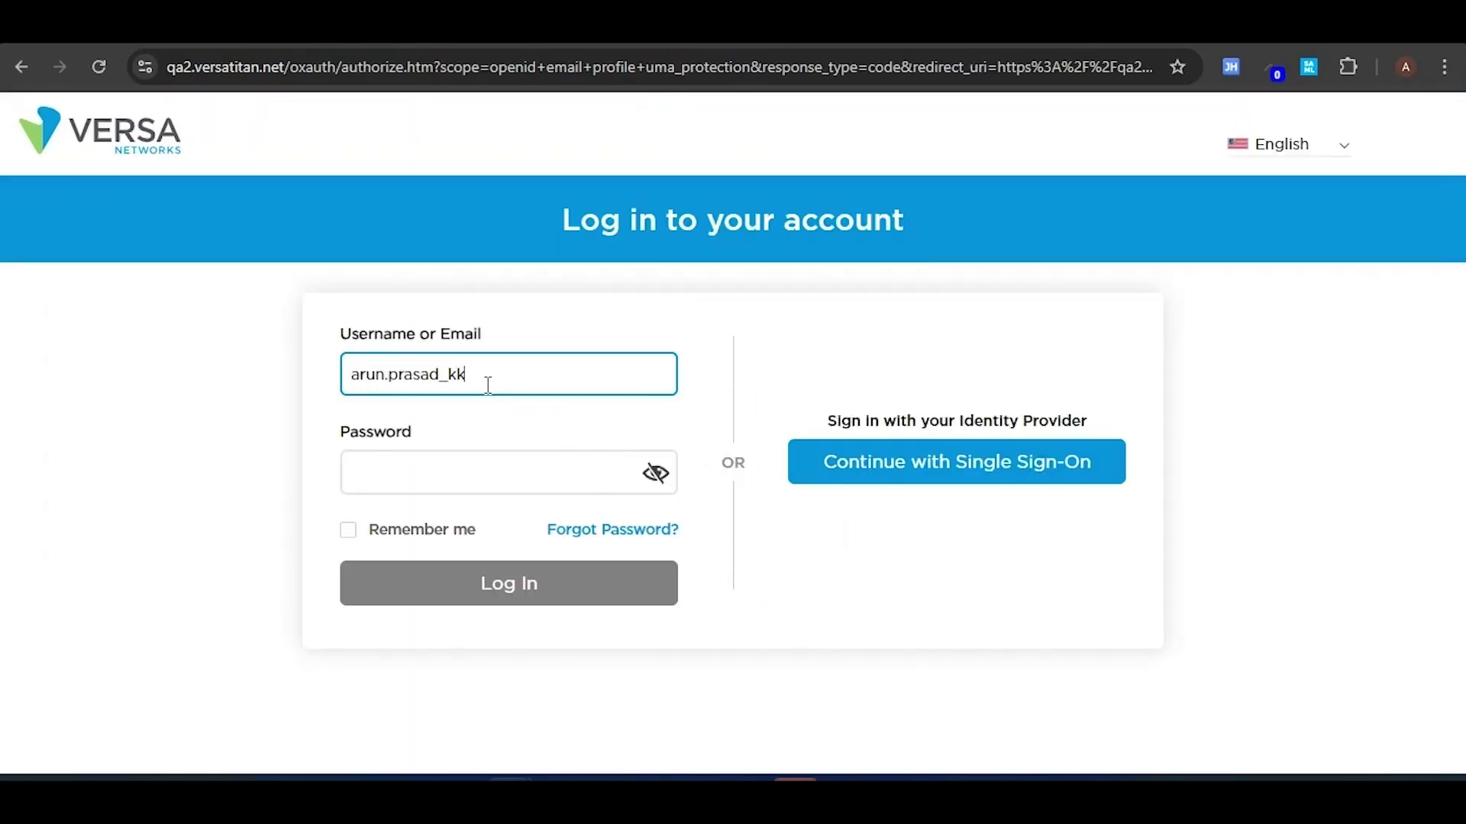
{"action": "key", "text": "Tab"}
{"action": "type", "text": "••••••••••••"}
{"action": "left_click", "coordinate": [605, 611]}
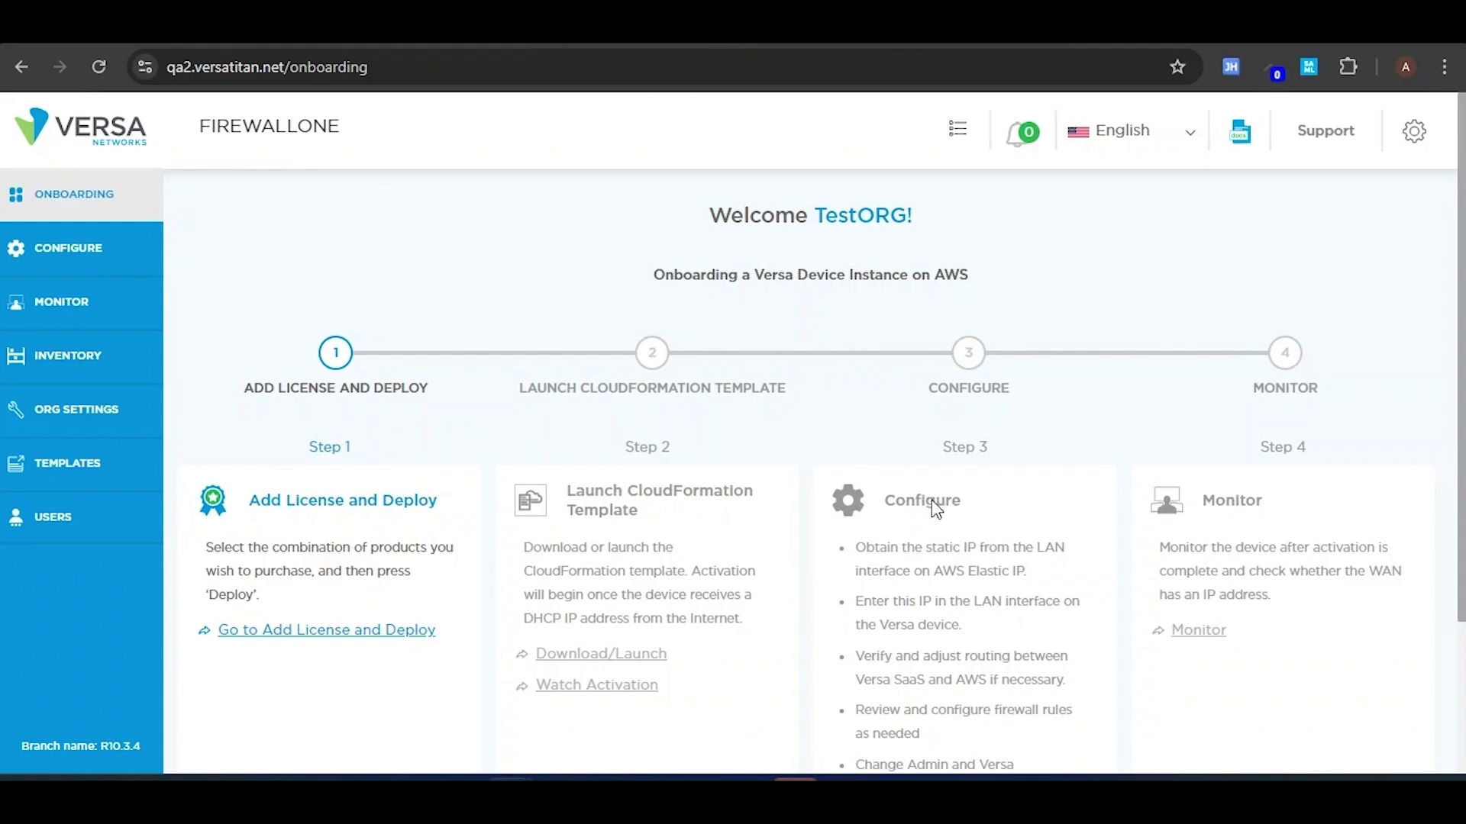
- Check the CONFIGURE sites list, then return to the ONBOARDING page
{"action": "left_click", "coordinate": [72, 246]}
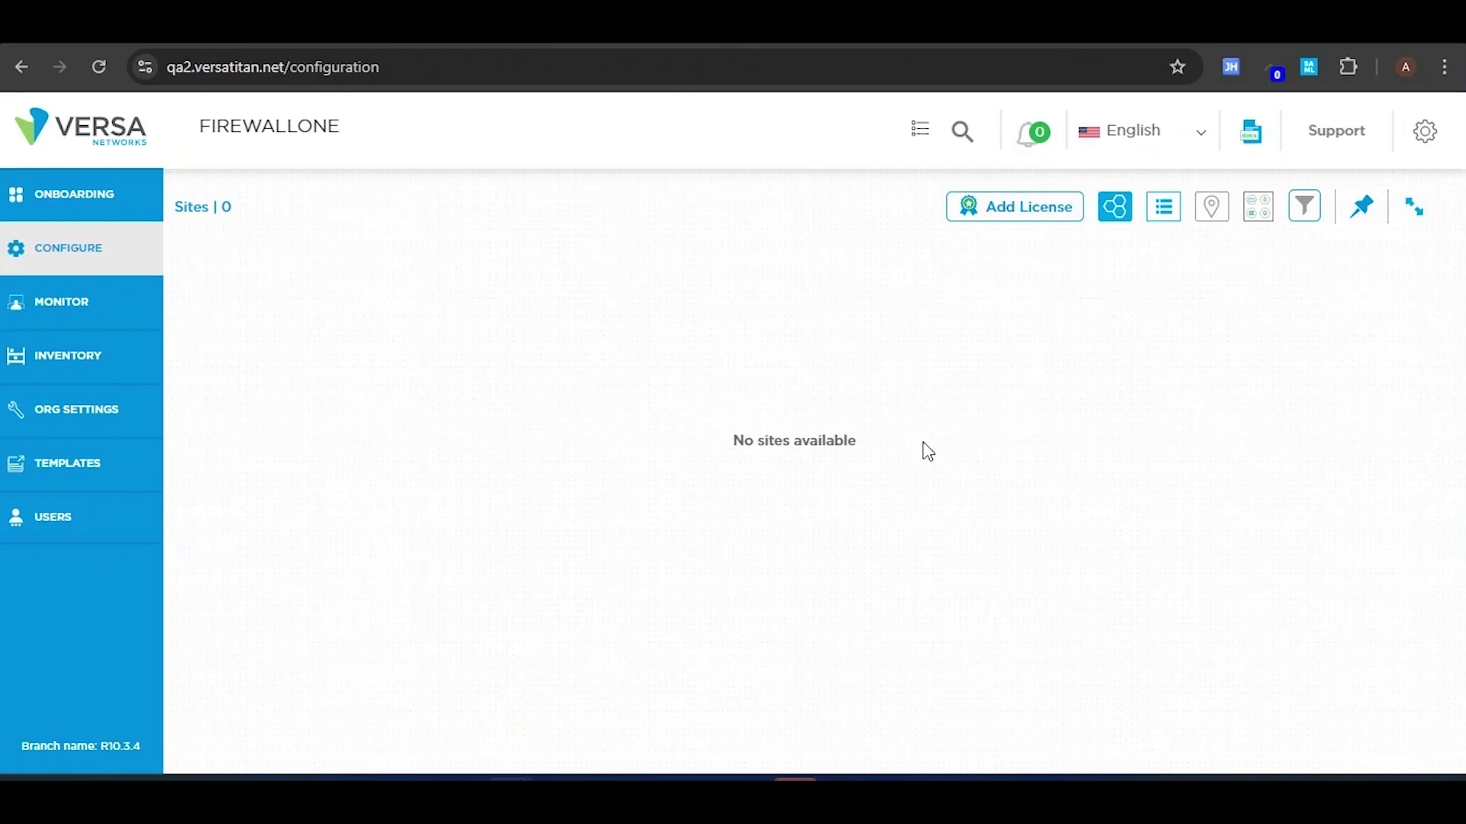
{"action": "left_click", "coordinate": [102, 198]}
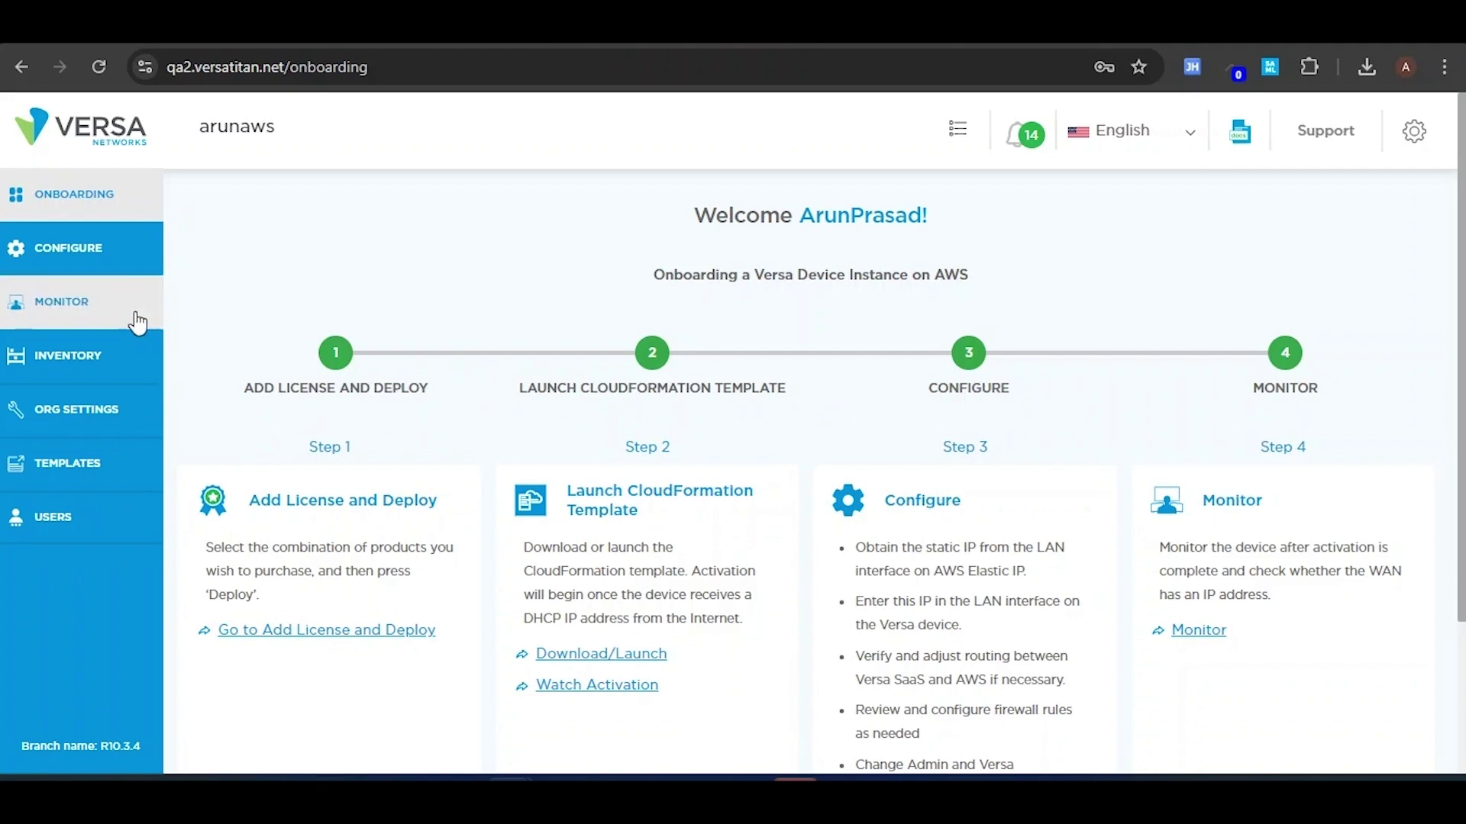
{"action": "left_click", "coordinate": [139, 263]}
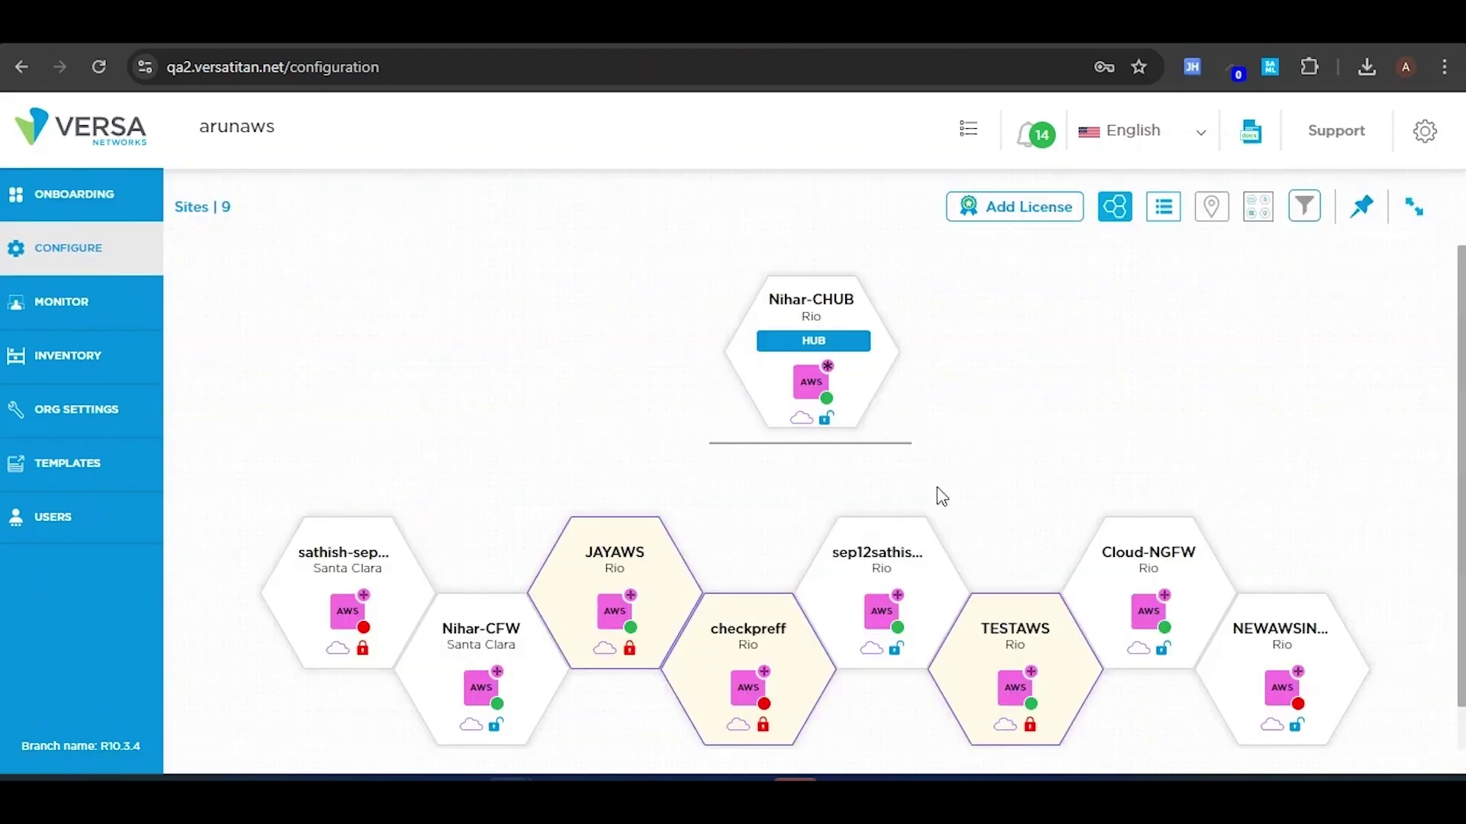
{"action": "left_click", "coordinate": [51, 206]}
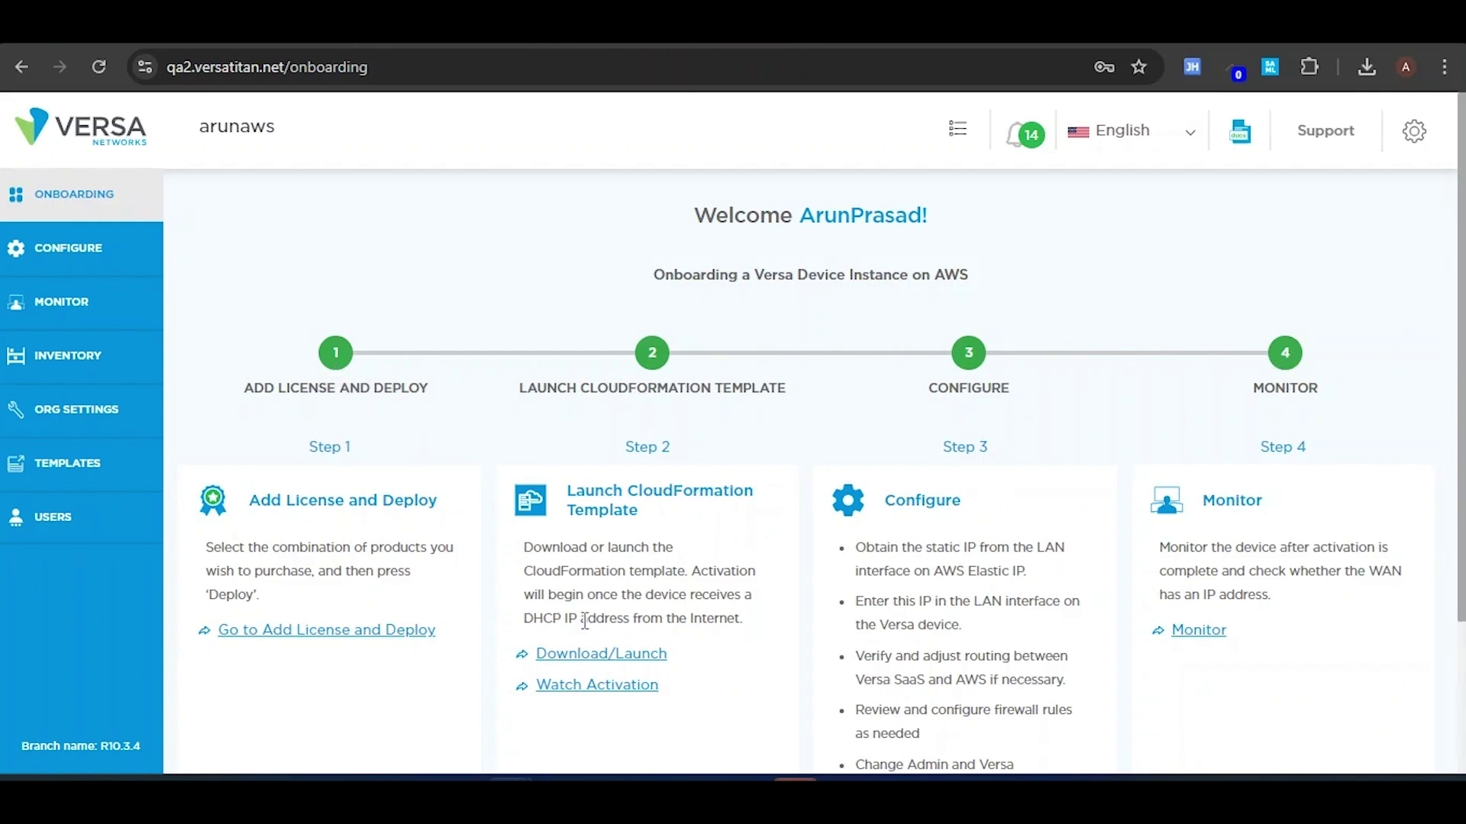
- Start a new license for device NGFWINSTANCEONE in us-east-1 using the first AWS account ID
{"action": "left_click", "coordinate": [310, 641]}
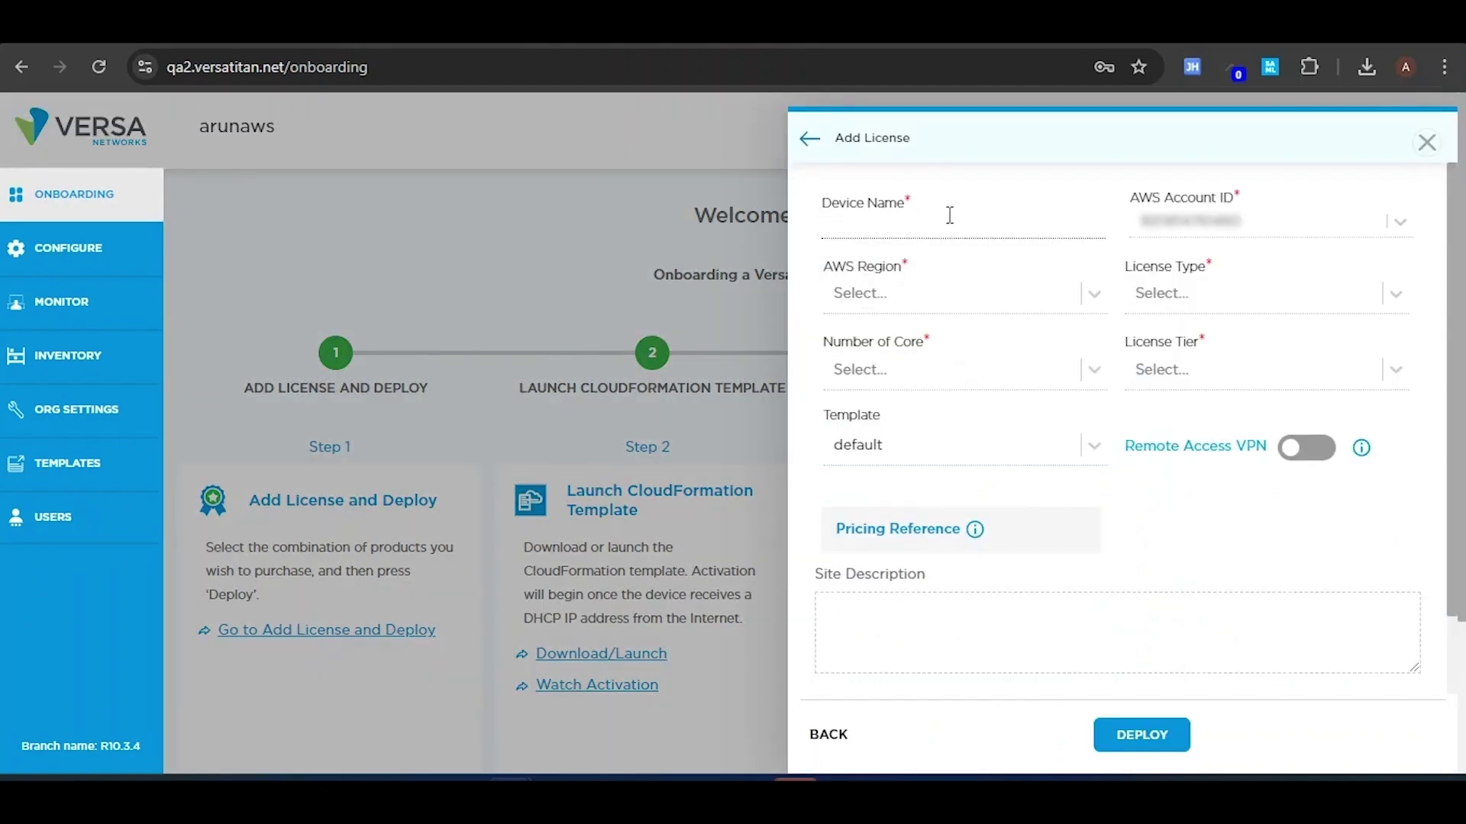
{"action": "type", "text": "NF"}
{"action": "type", "text": "GFWINSTANCEONE"}
{"action": "left_click", "coordinate": [953, 312]}
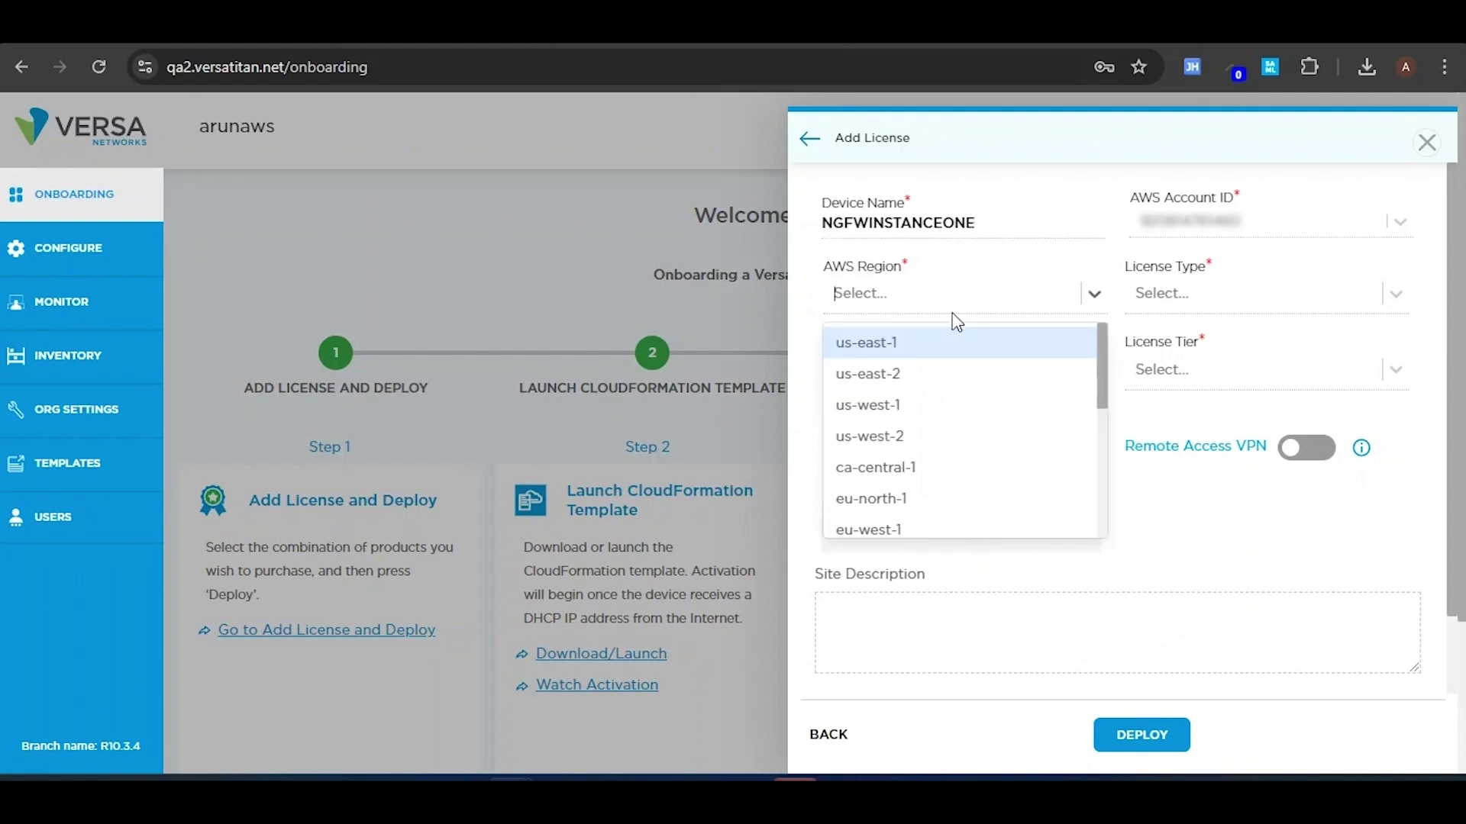
{"action": "scroll", "coordinate": [972, 419], "scroll_direction": "down", "scroll_amount": 5}
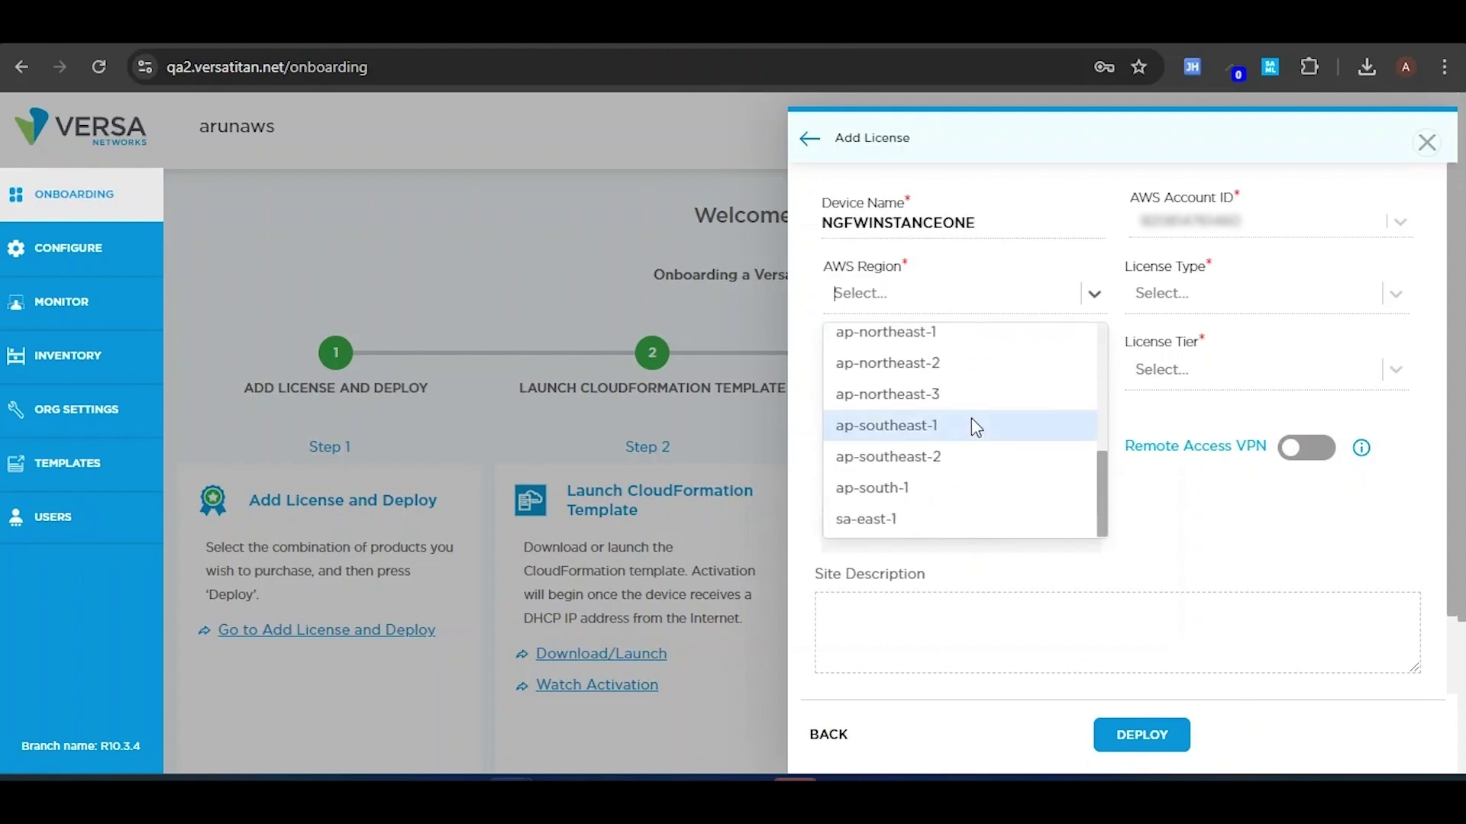
{"action": "scroll", "coordinate": [1025, 474], "scroll_direction": "up", "scroll_amount": 5}
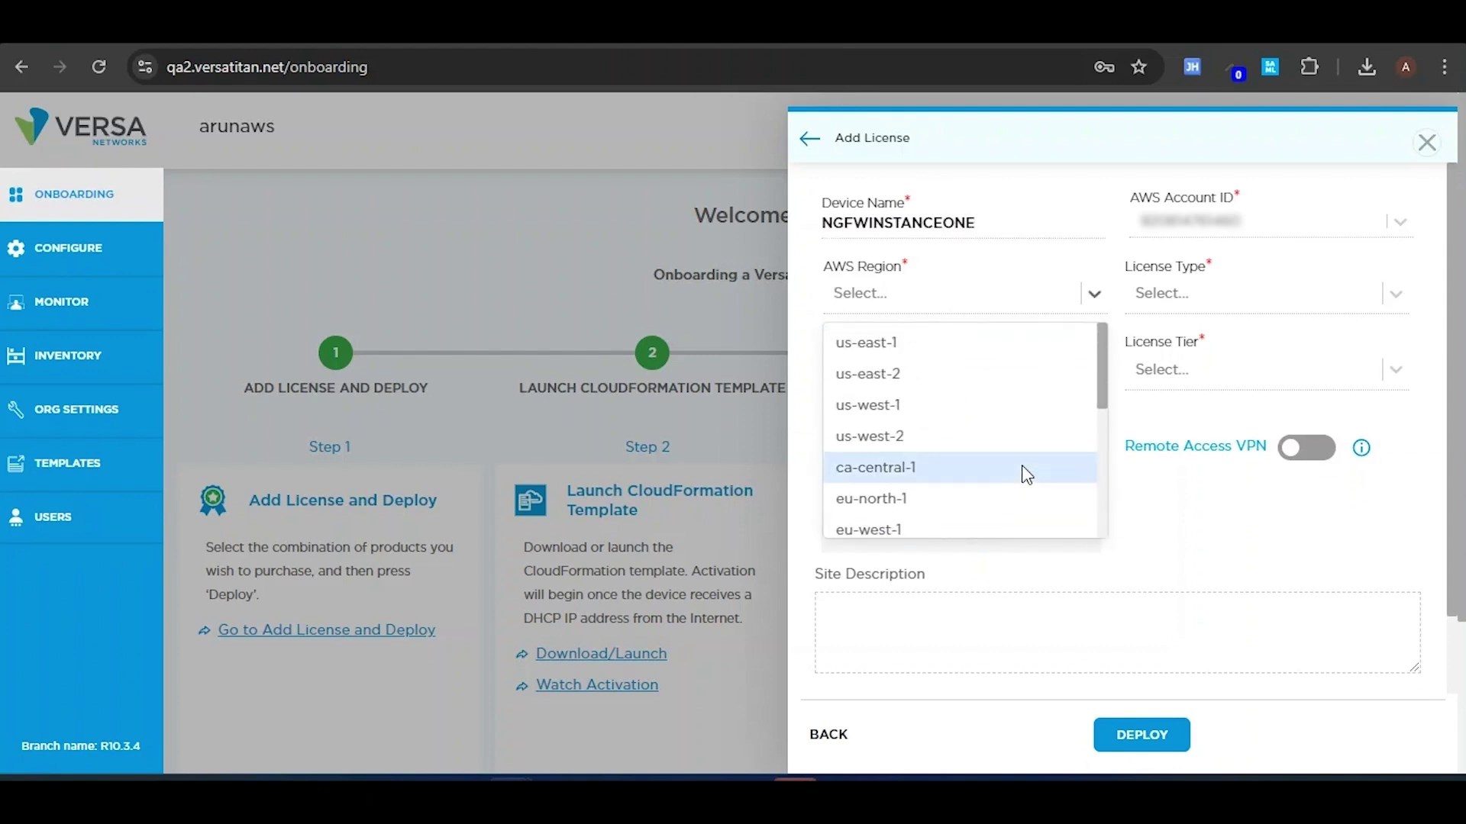
{"action": "left_click", "coordinate": [976, 345]}
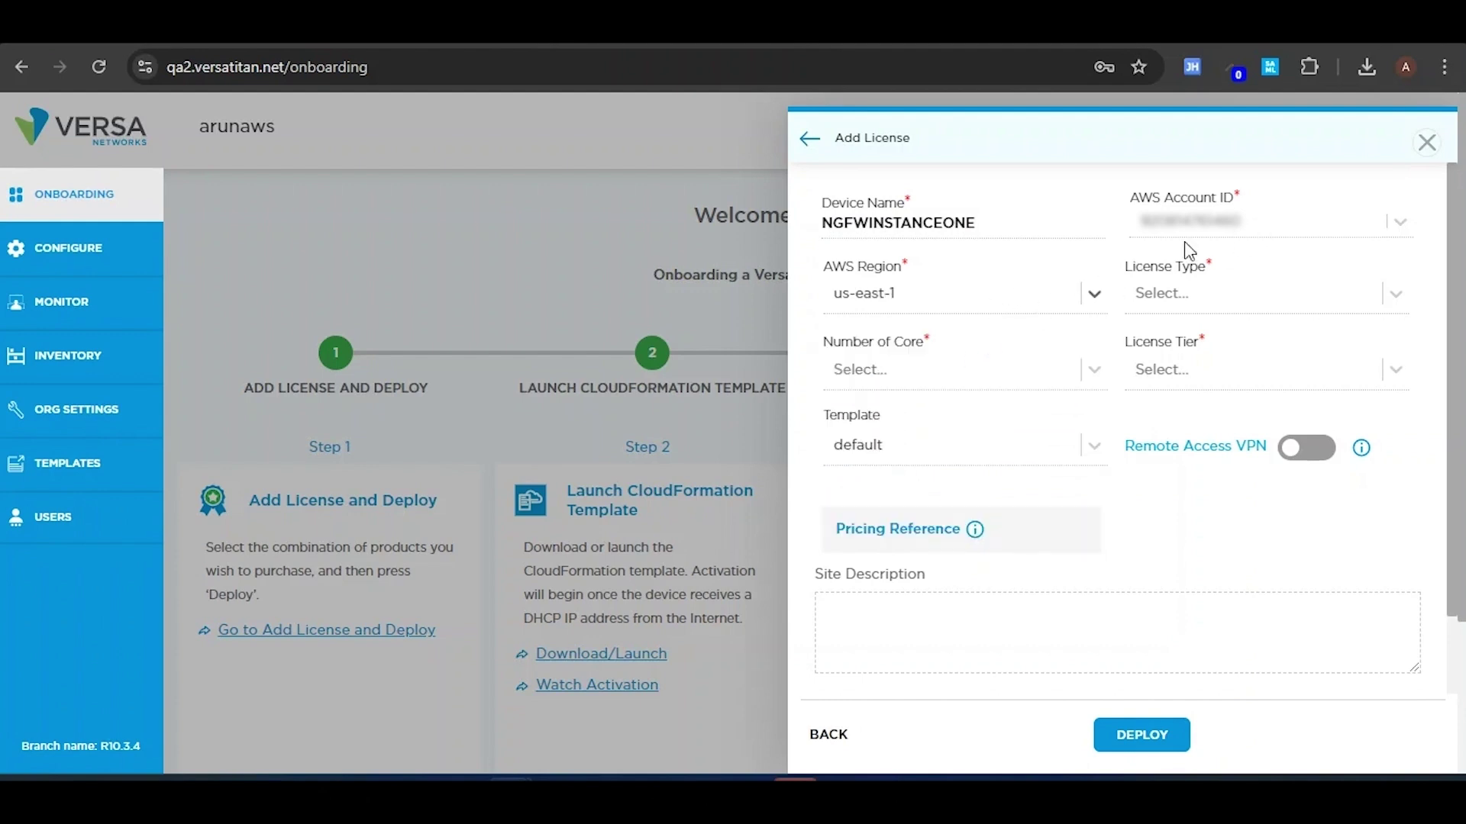
{"action": "left_click", "coordinate": [1251, 228]}
{"action": "left_click", "coordinate": [1252, 228]}
- Set the license type to NextGen Firewall with 16 Core
{"action": "left_click", "coordinate": [1205, 296]}
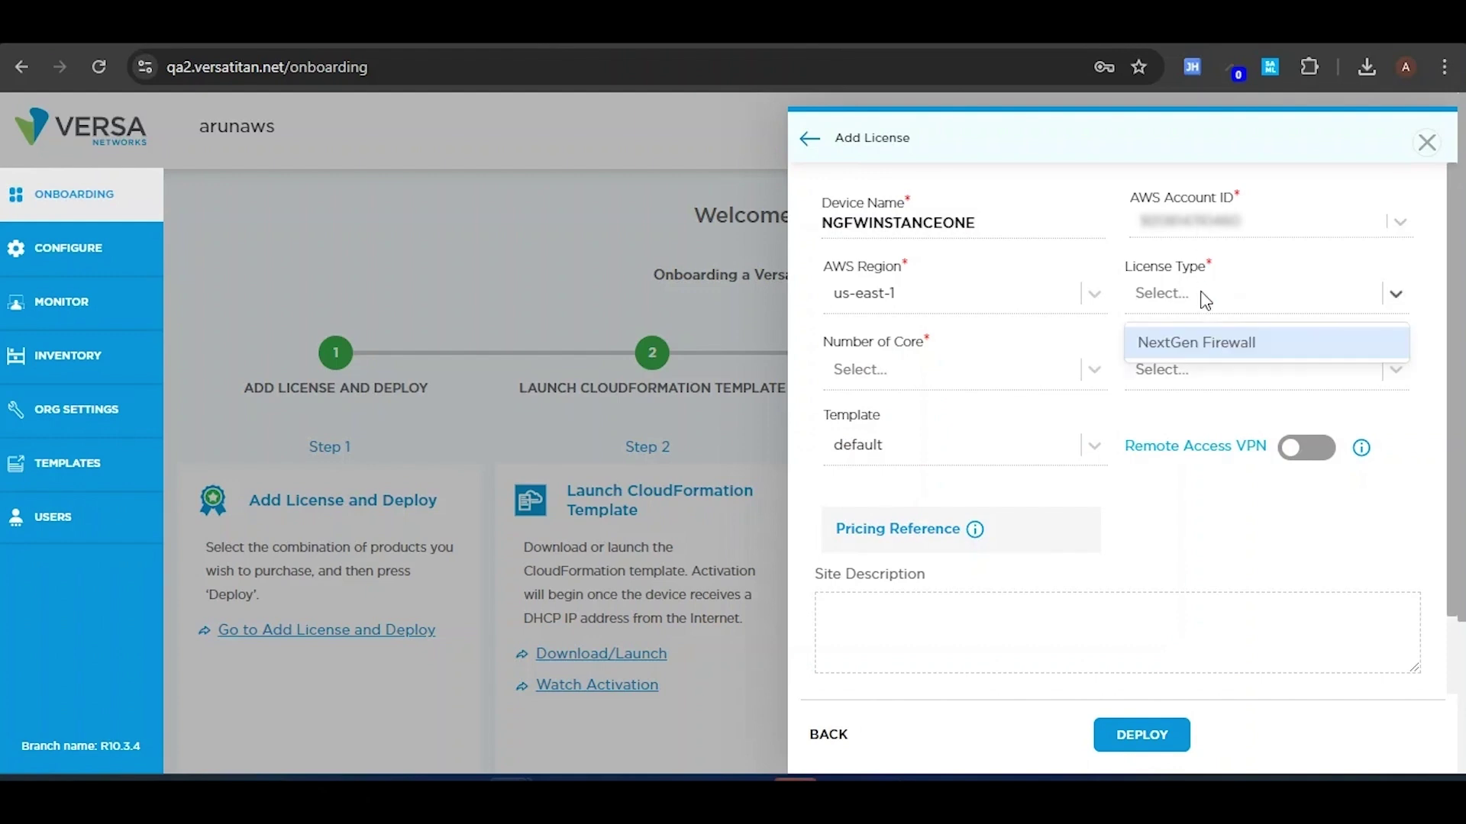
{"action": "left_click", "coordinate": [1202, 342]}
{"action": "left_click", "coordinate": [997, 374]}
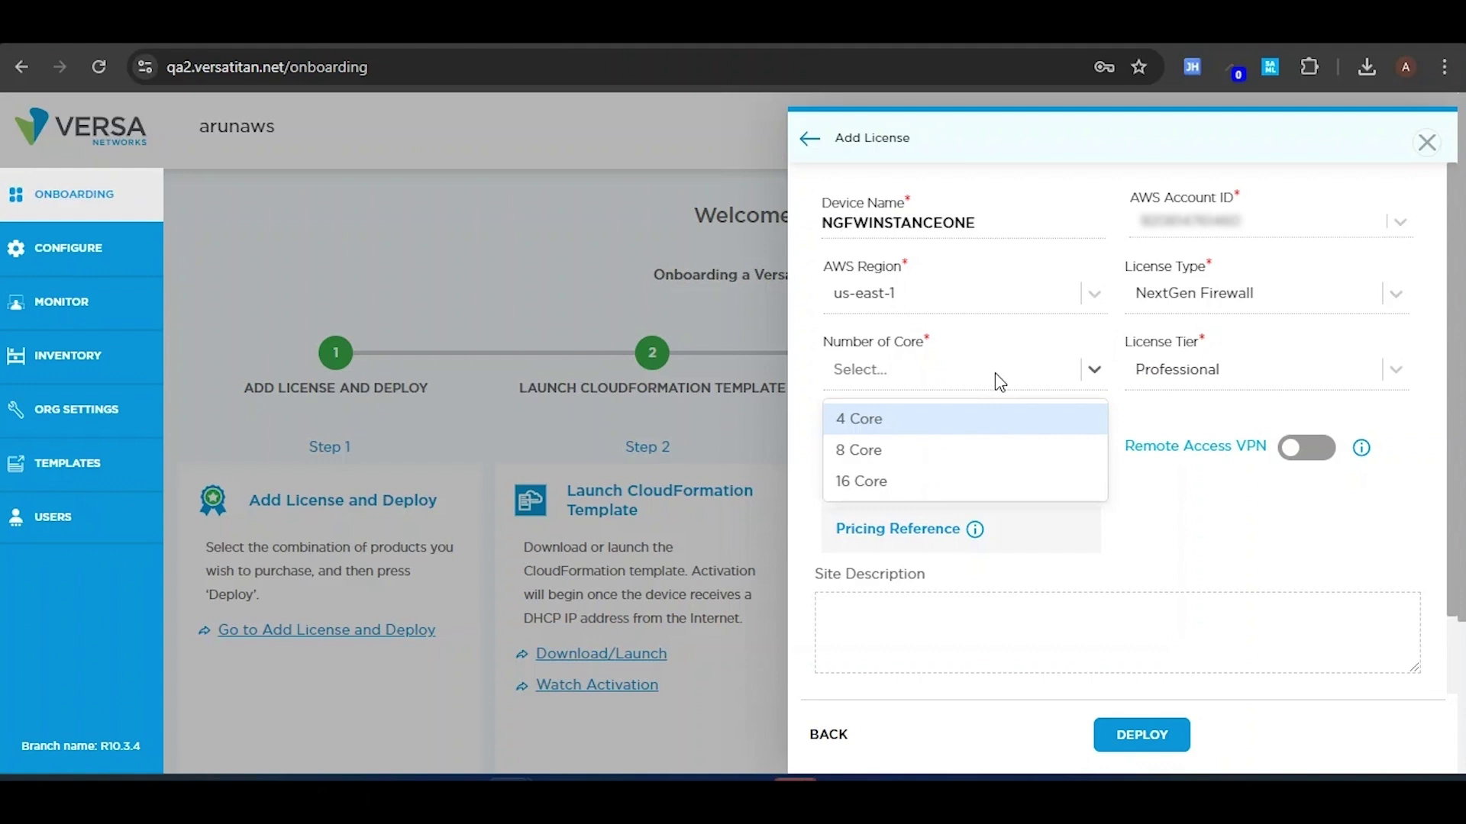
{"action": "left_click", "coordinate": [956, 428]}
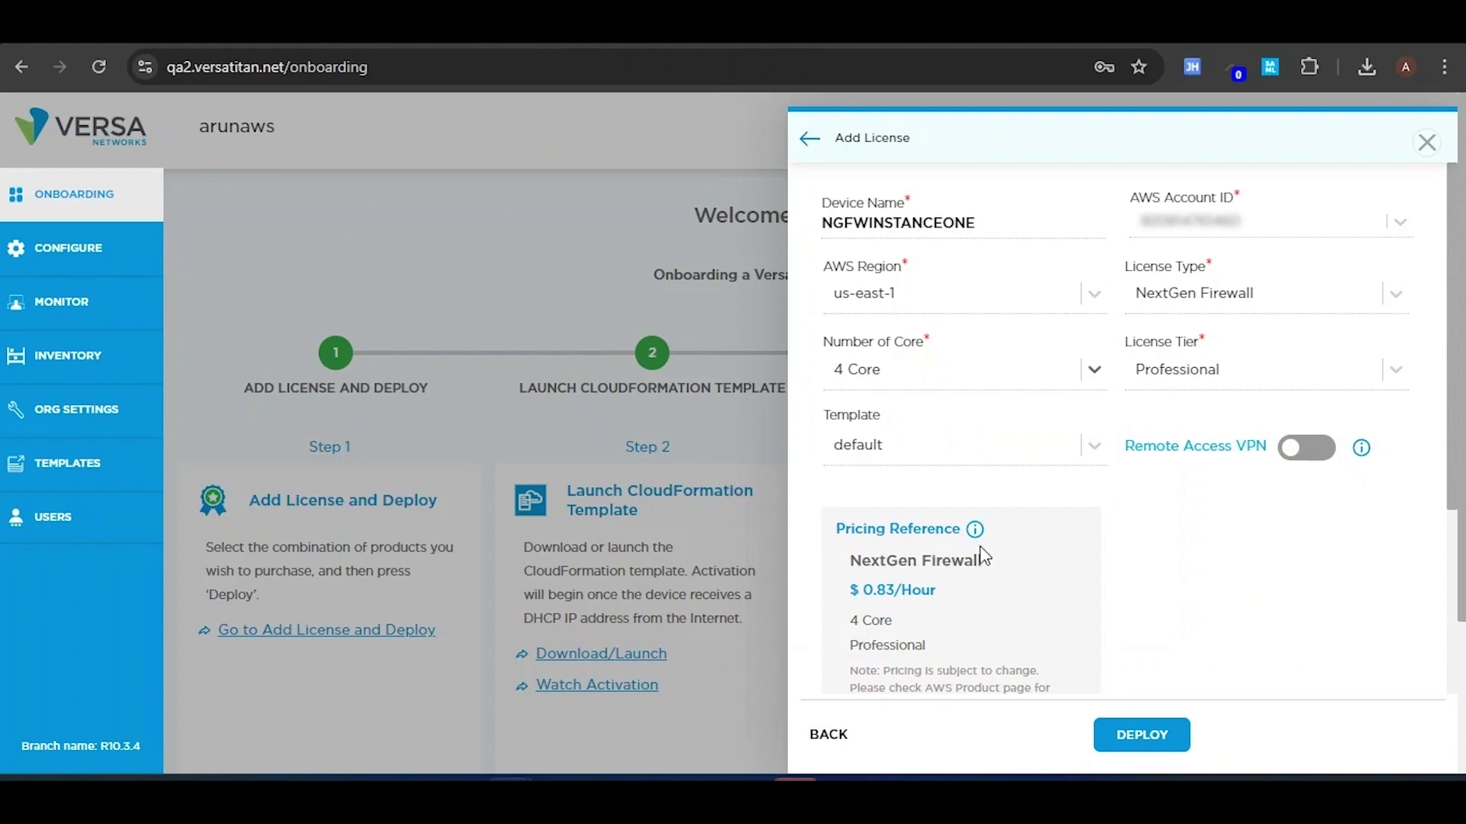
{"action": "left_click", "coordinate": [966, 381]}
{"action": "left_click", "coordinate": [952, 458]}
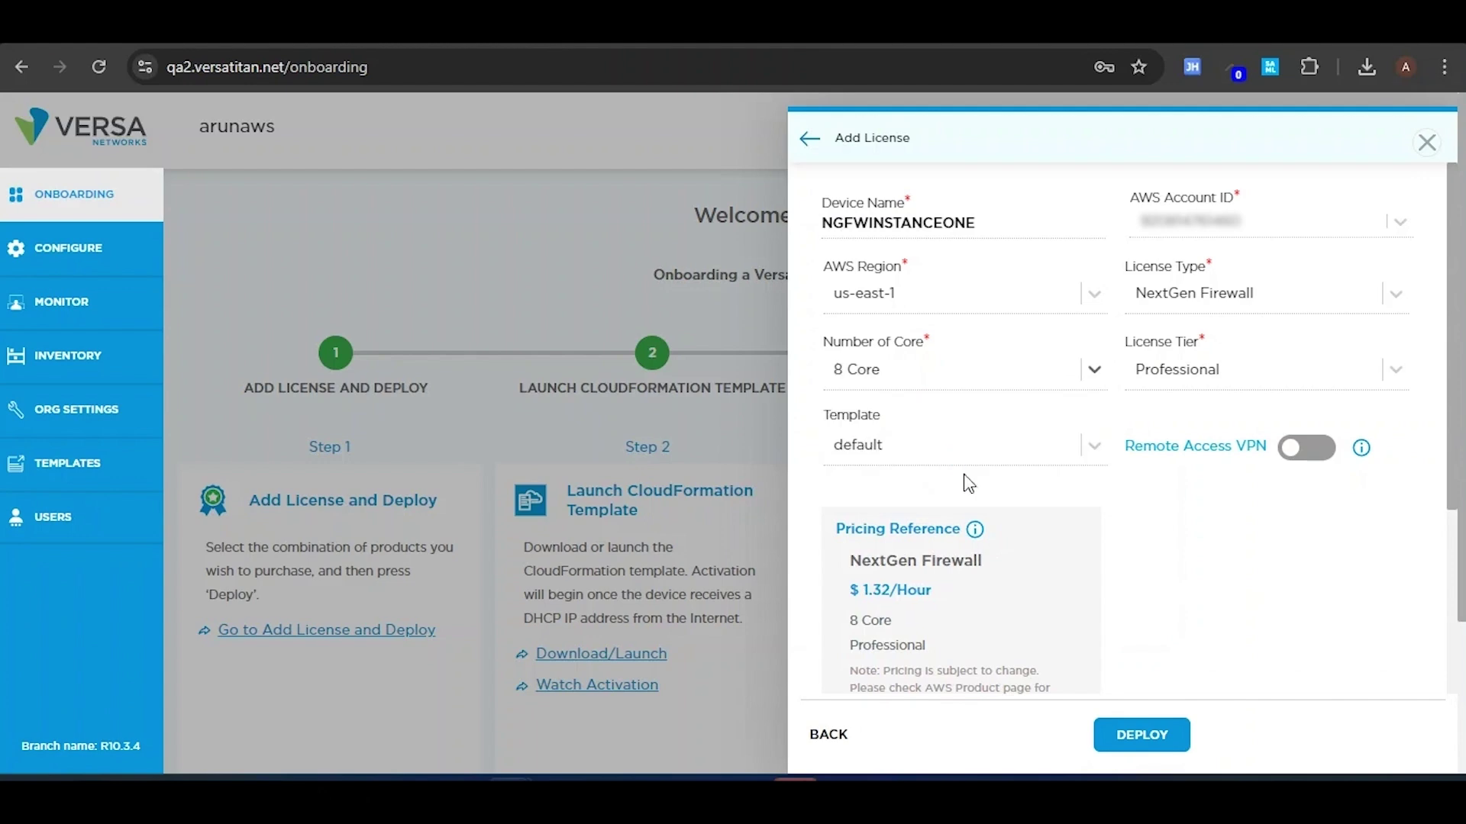
{"action": "left_click", "coordinate": [940, 395]}
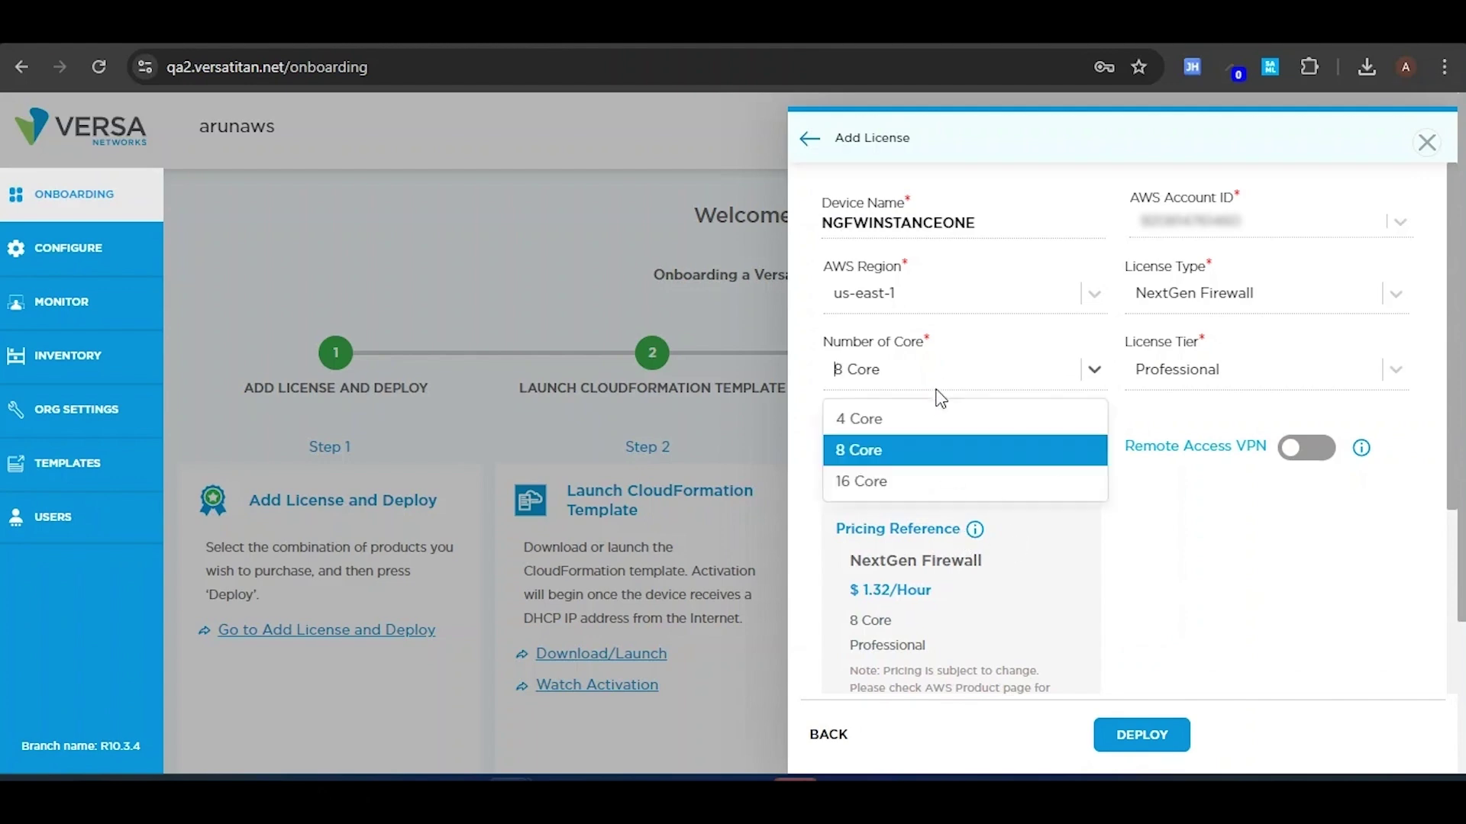
{"action": "left_click", "coordinate": [927, 489]}
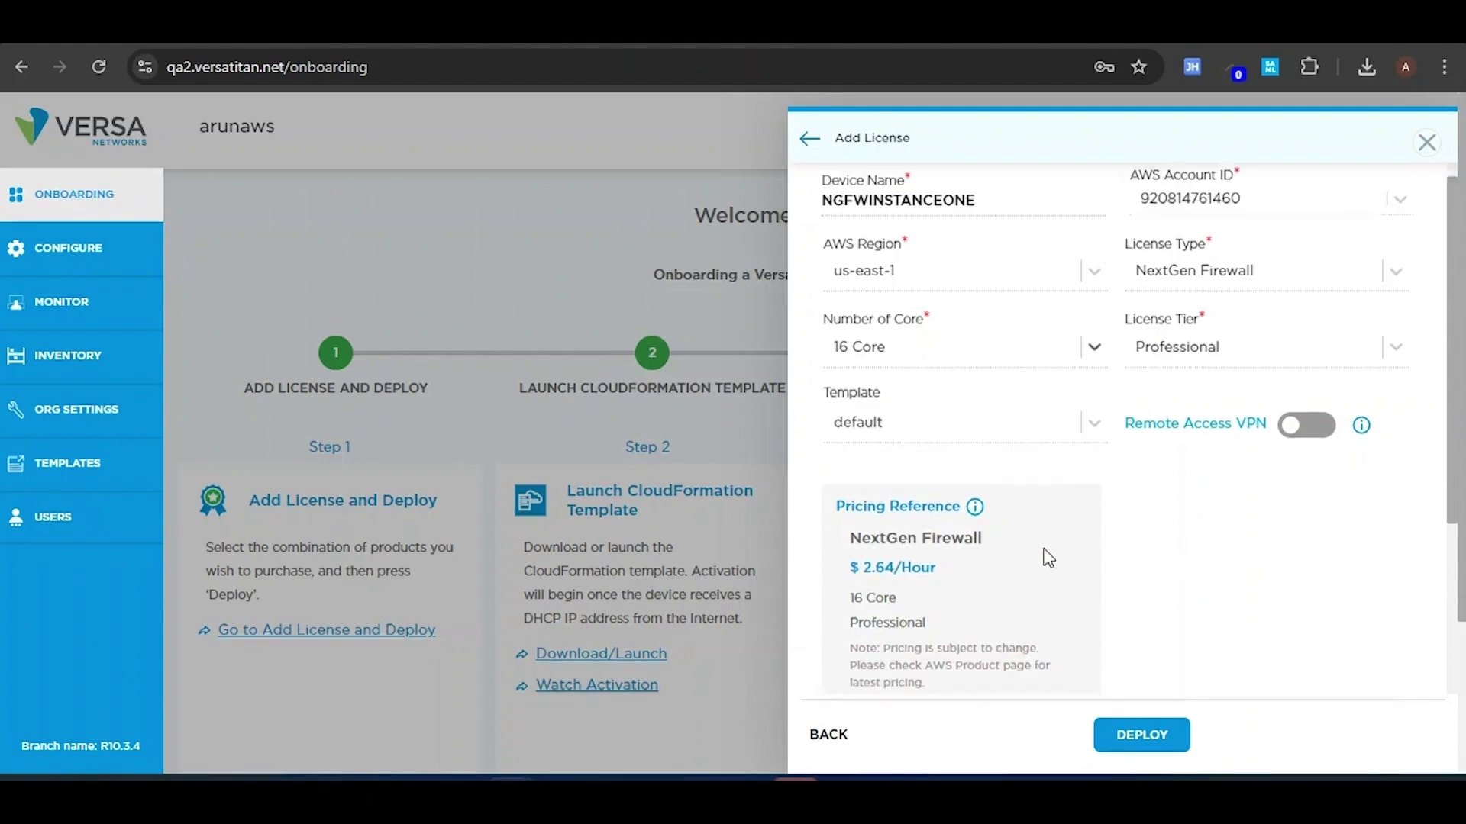
{"action": "scroll", "coordinate": [1047, 556], "scroll_direction": "down", "scroll_amount": 1}
{"action": "scroll", "coordinate": [1047, 556], "scroll_direction": "up", "scroll_amount": 1}
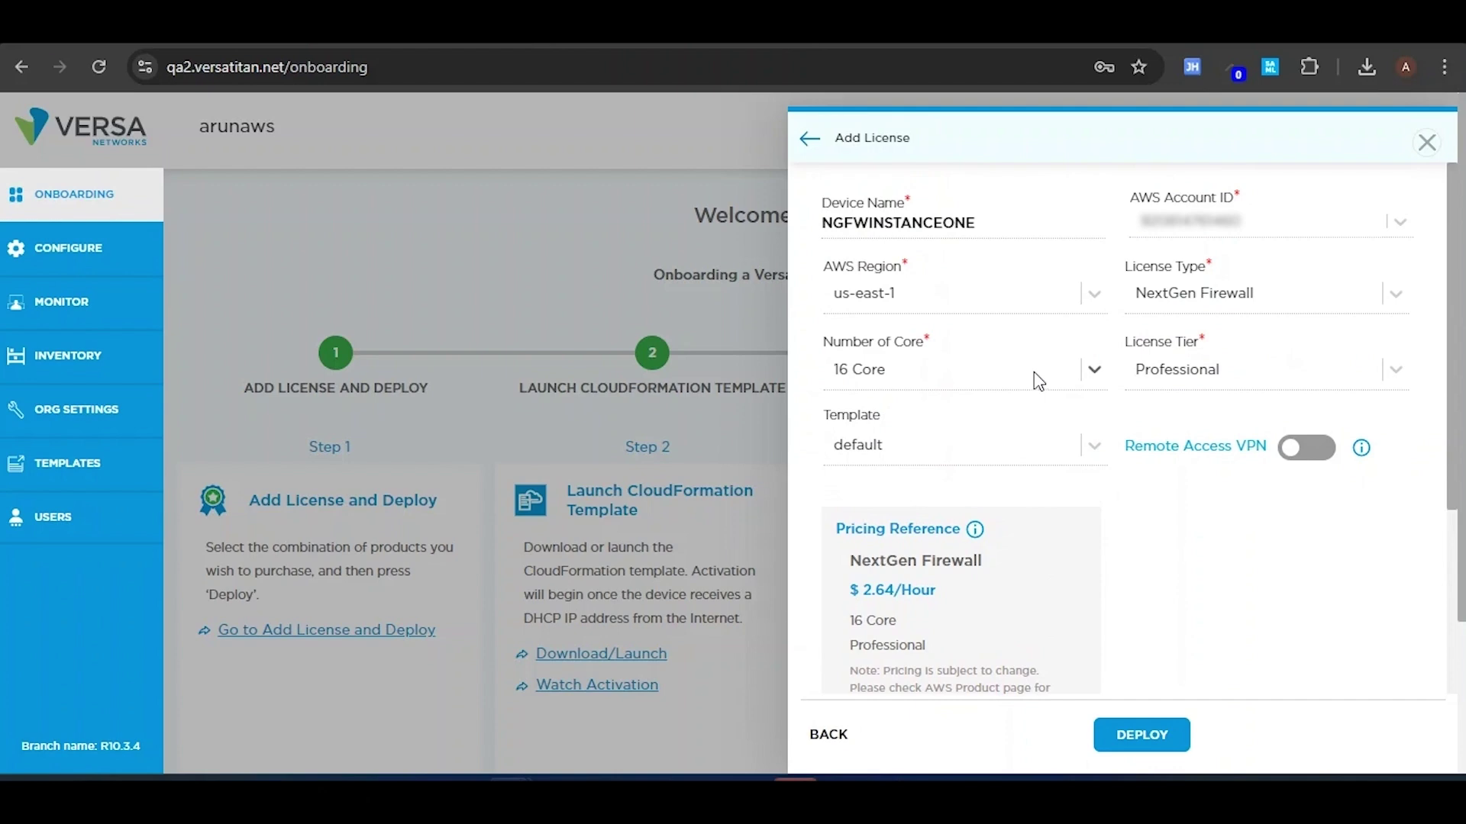
- Choose the Professional license tier and deploy the instance
{"action": "left_click", "coordinate": [1259, 381]}
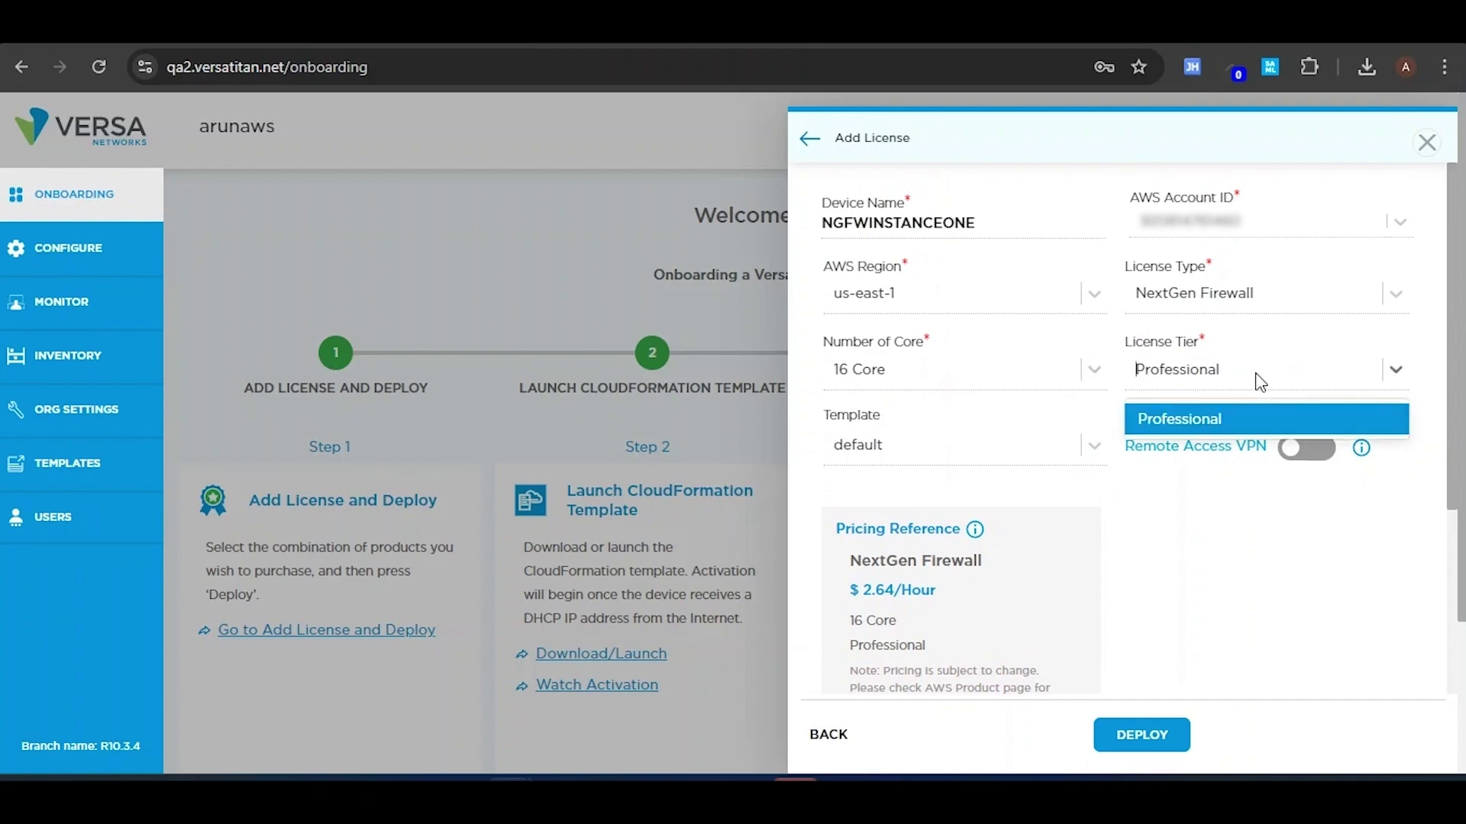
{"action": "left_click", "coordinate": [1207, 566]}
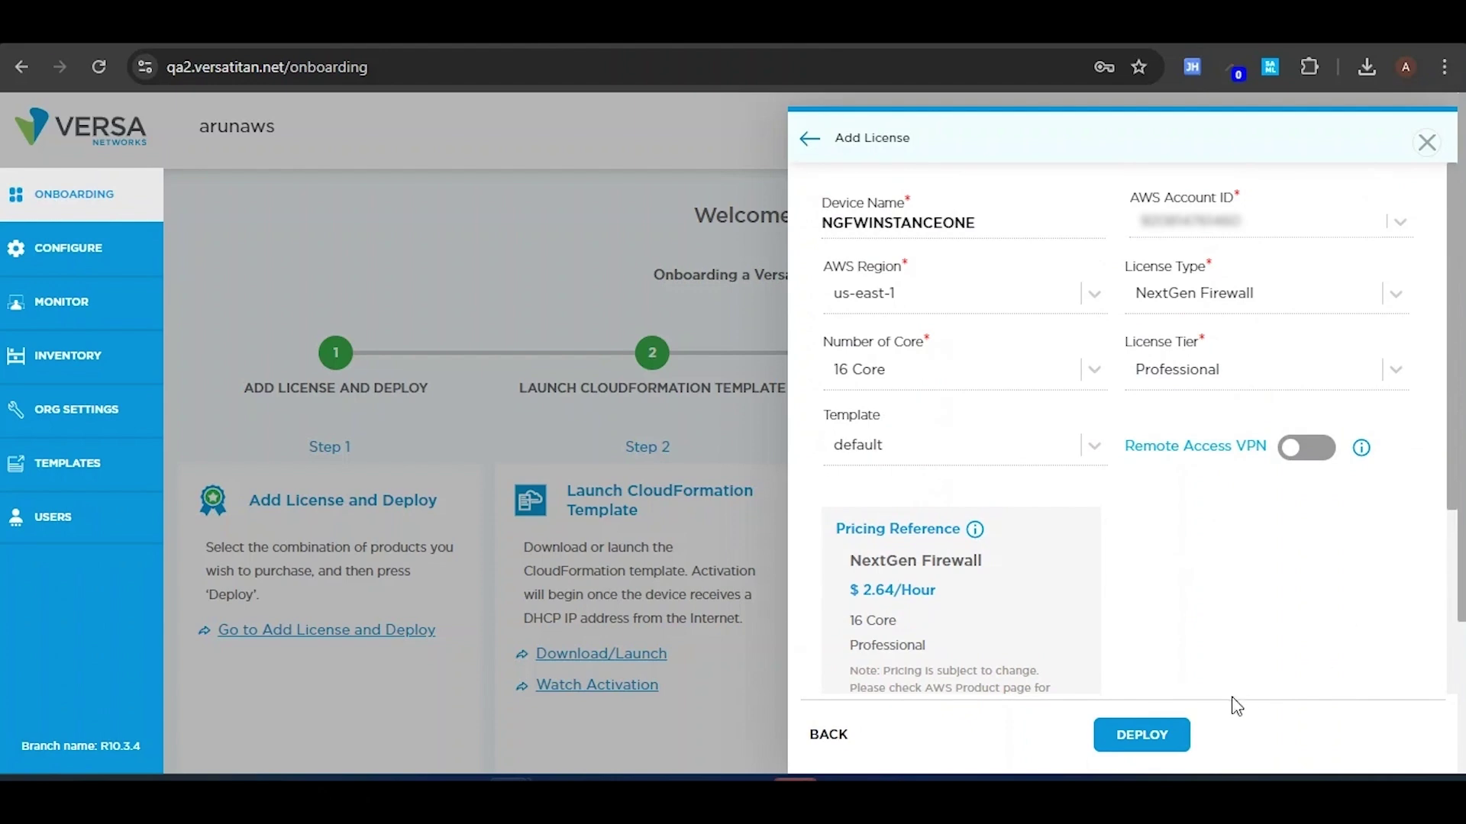
{"action": "left_click", "coordinate": [1139, 738]}
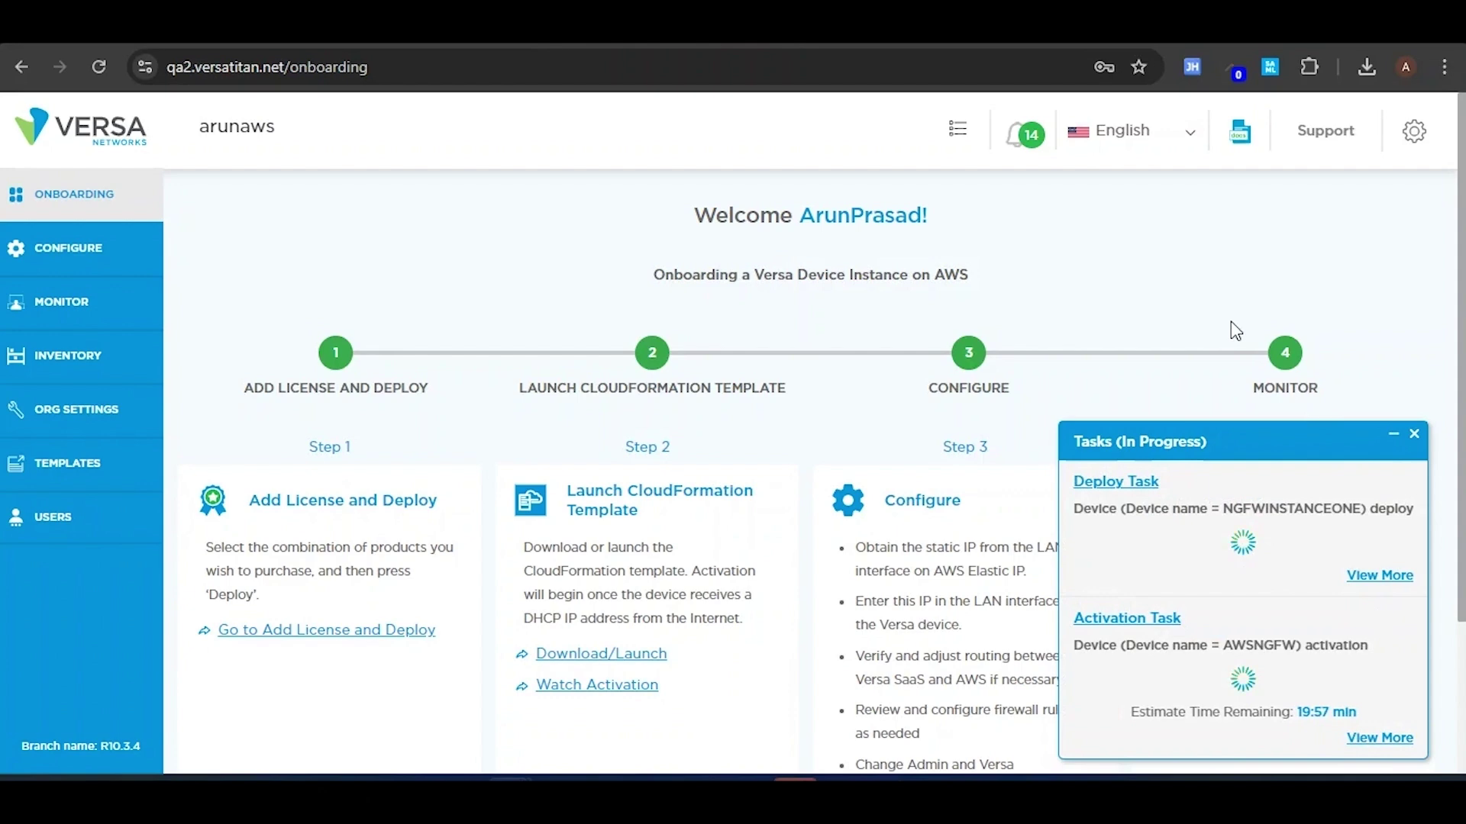
- Confirm in the task history that the NGFWINSTANCEONE device deploy succeeded and produced a CloudFormation template URL
{"action": "left_click", "coordinate": [1393, 434]}
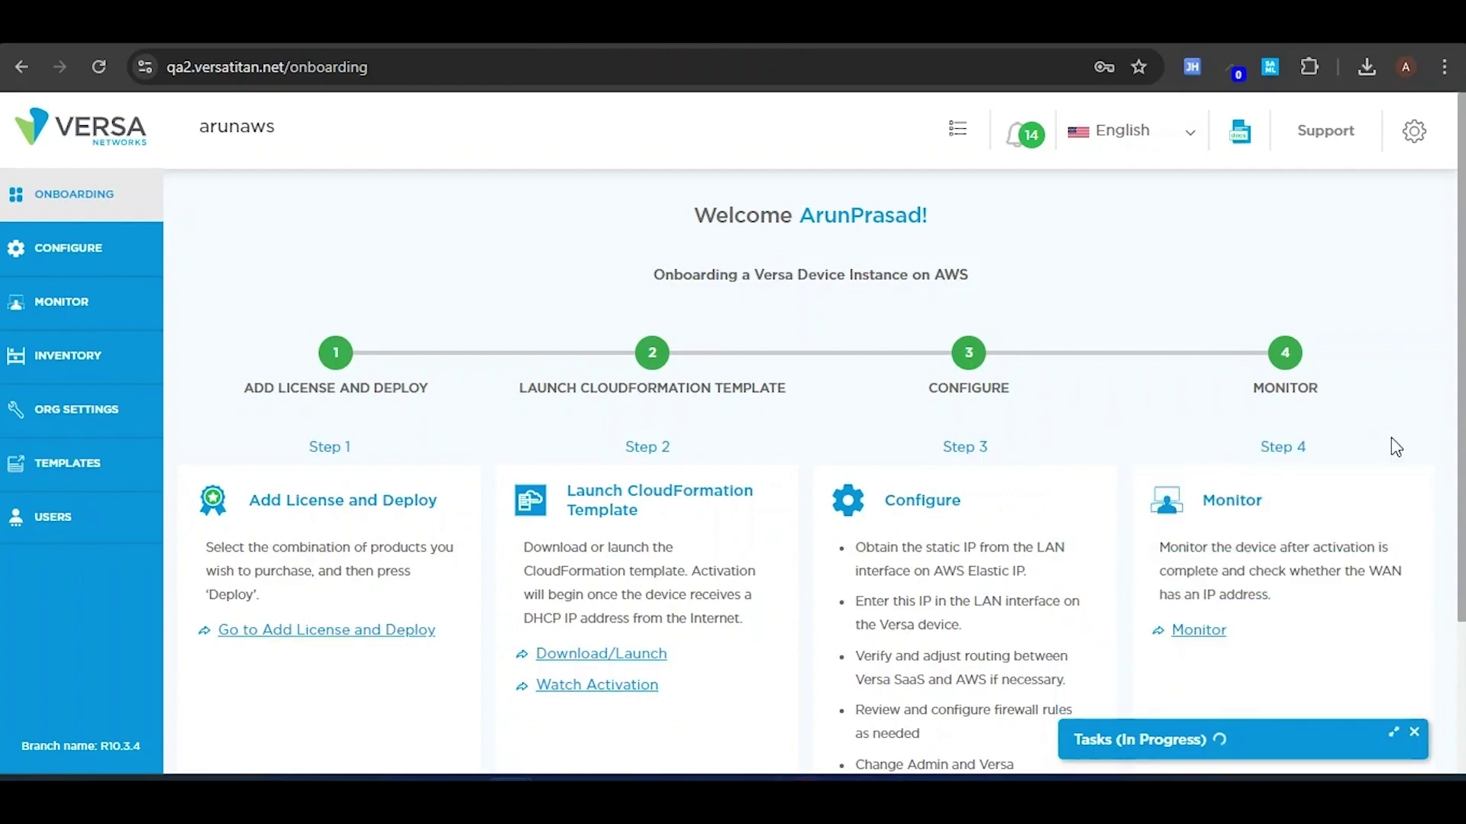
{"action": "left_click", "coordinate": [956, 130]}
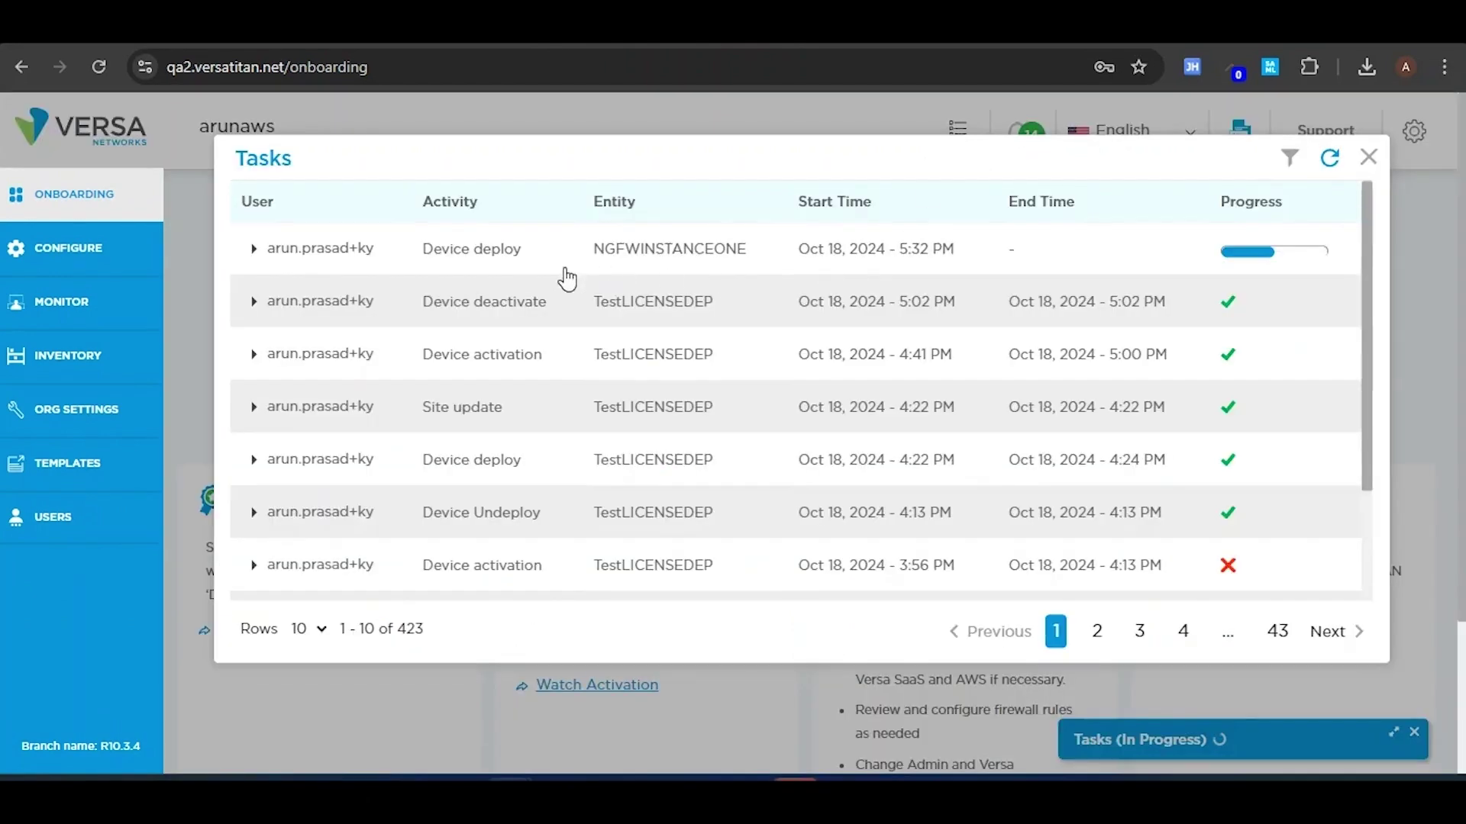
{"action": "left_click", "coordinate": [564, 267]}
{"action": "left_click_drag", "start_coordinate": [397, 404], "coordinate": [1047, 409]}
{"action": "left_click", "coordinate": [1048, 409]}
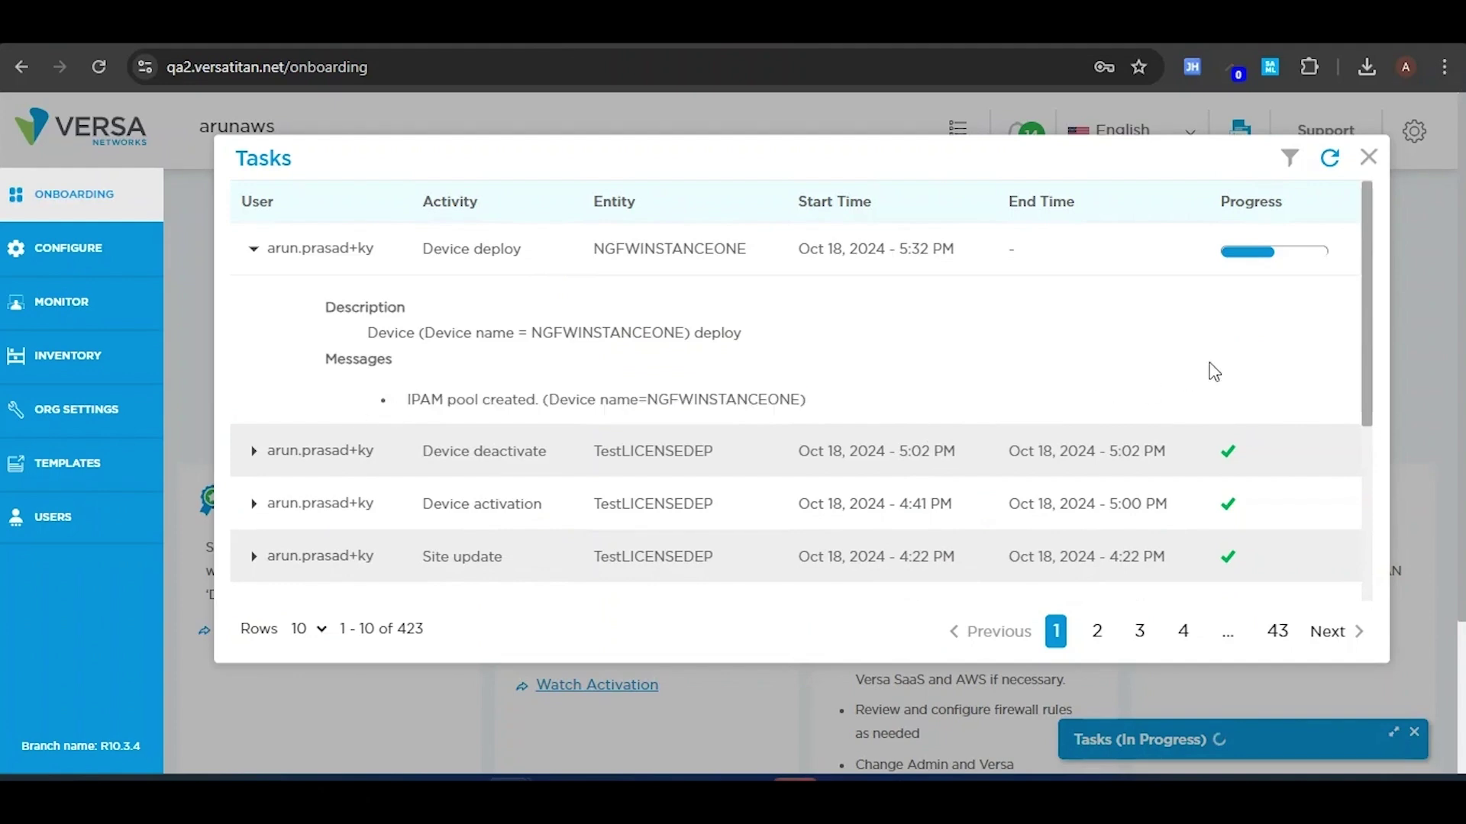
{"action": "left_click", "coordinate": [1367, 158]}
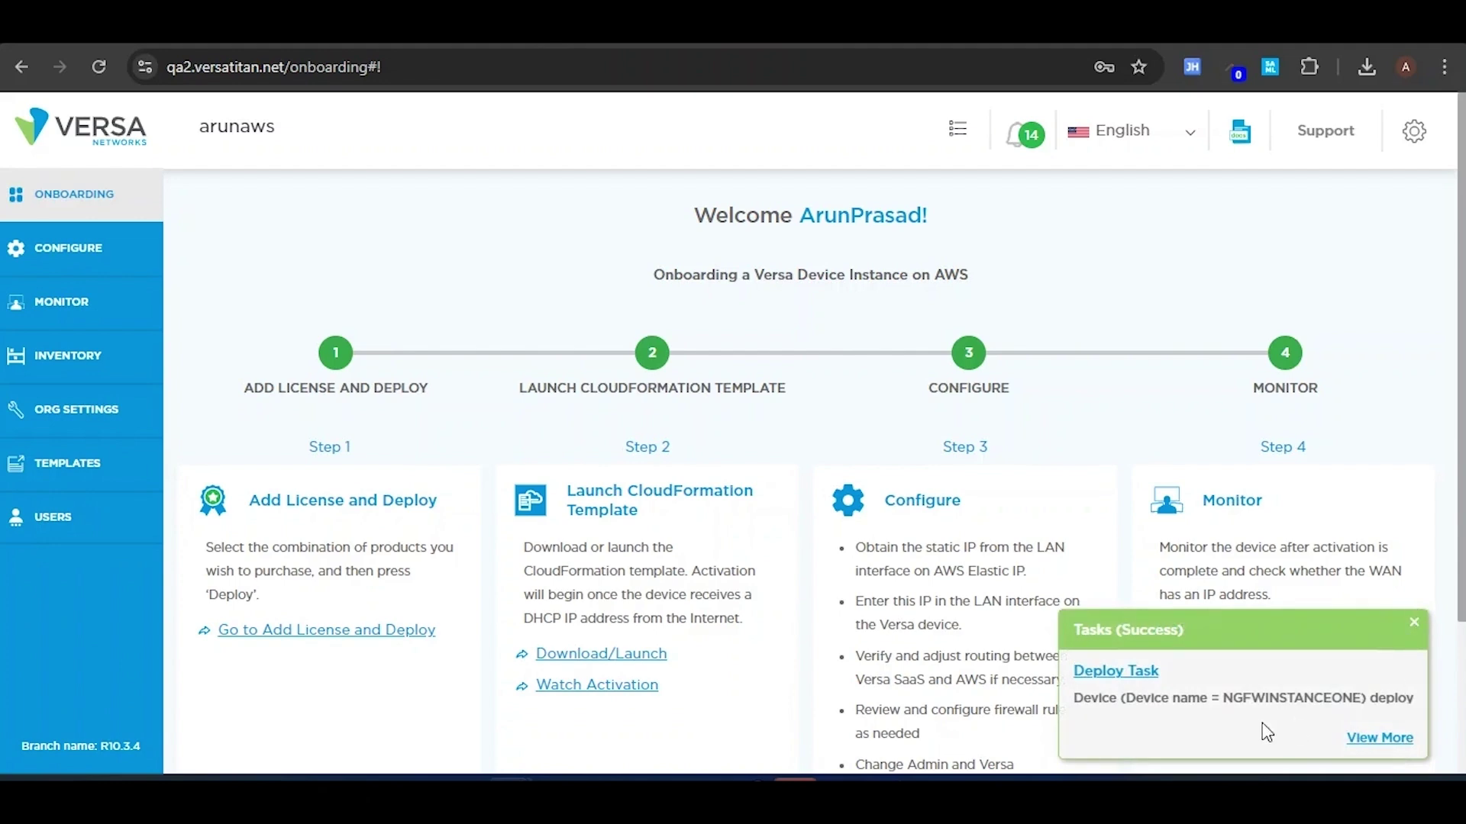
{"action": "left_click", "coordinate": [1360, 741]}
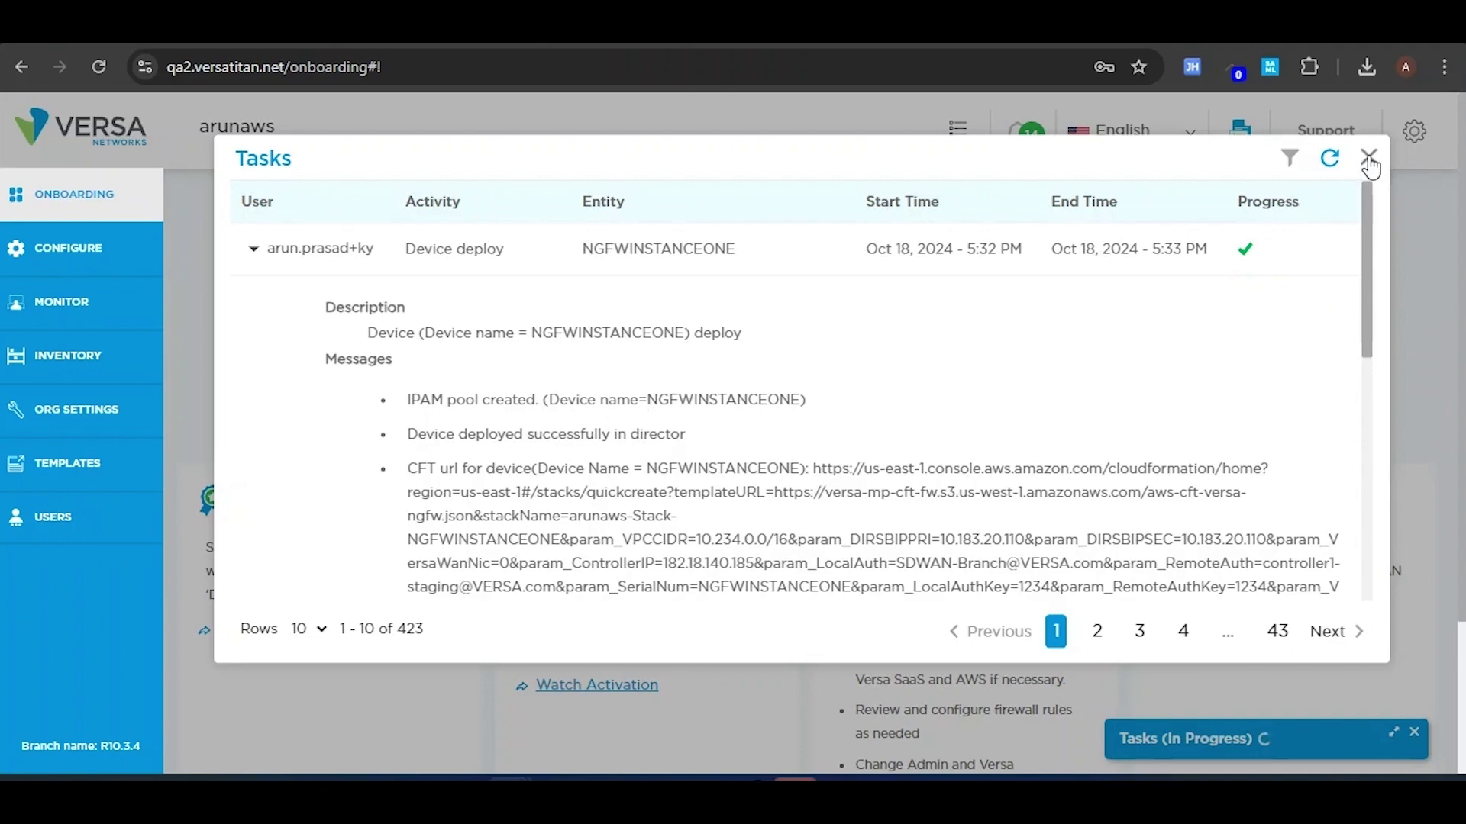
{"action": "left_click", "coordinate": [1369, 159]}
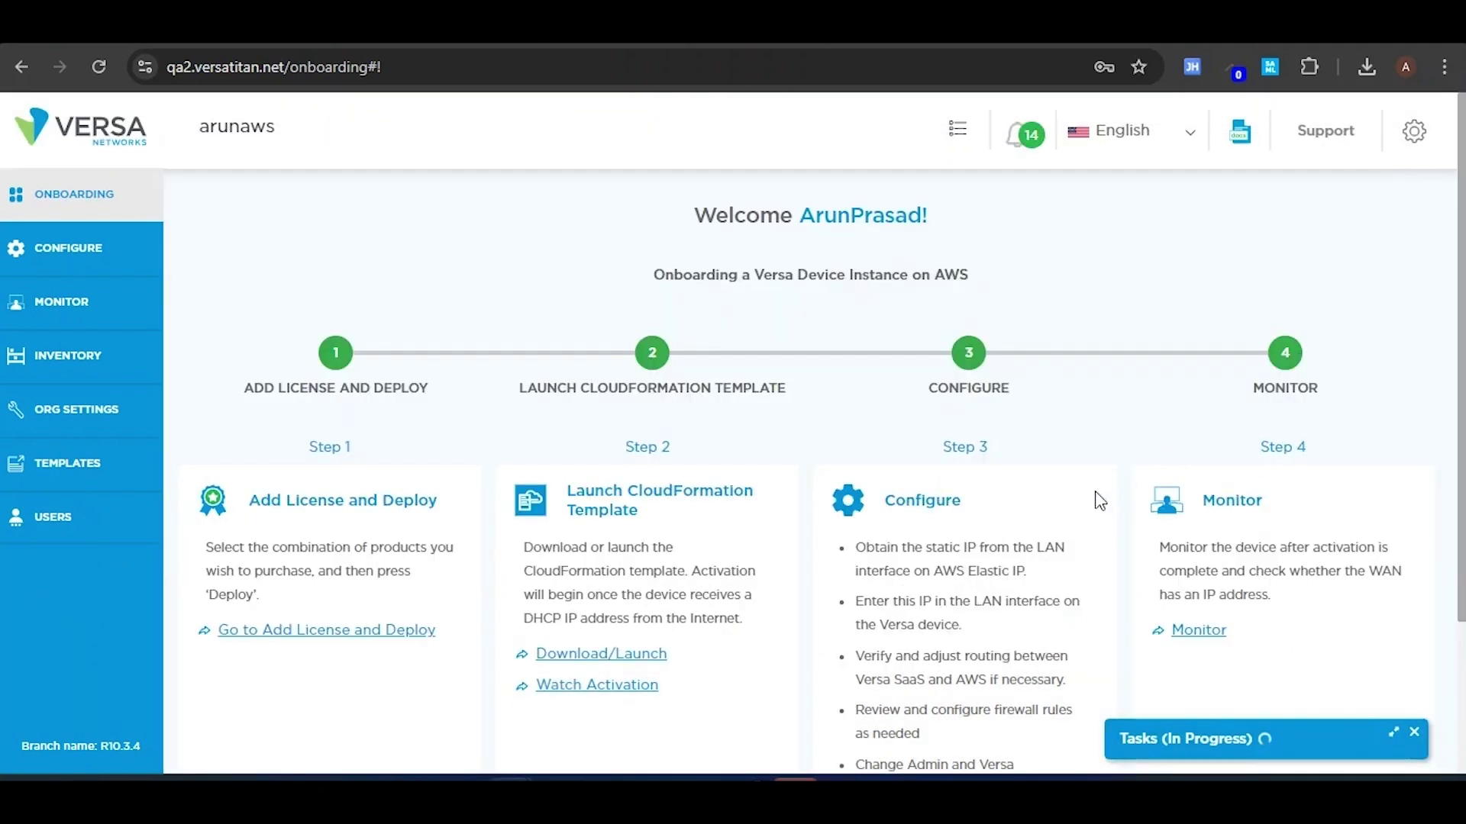
- Launch the NGFWINSTANCEONE CloudFormation template from Step 2 and confirm creating the stack on AWS
{"action": "left_click", "coordinate": [603, 655]}
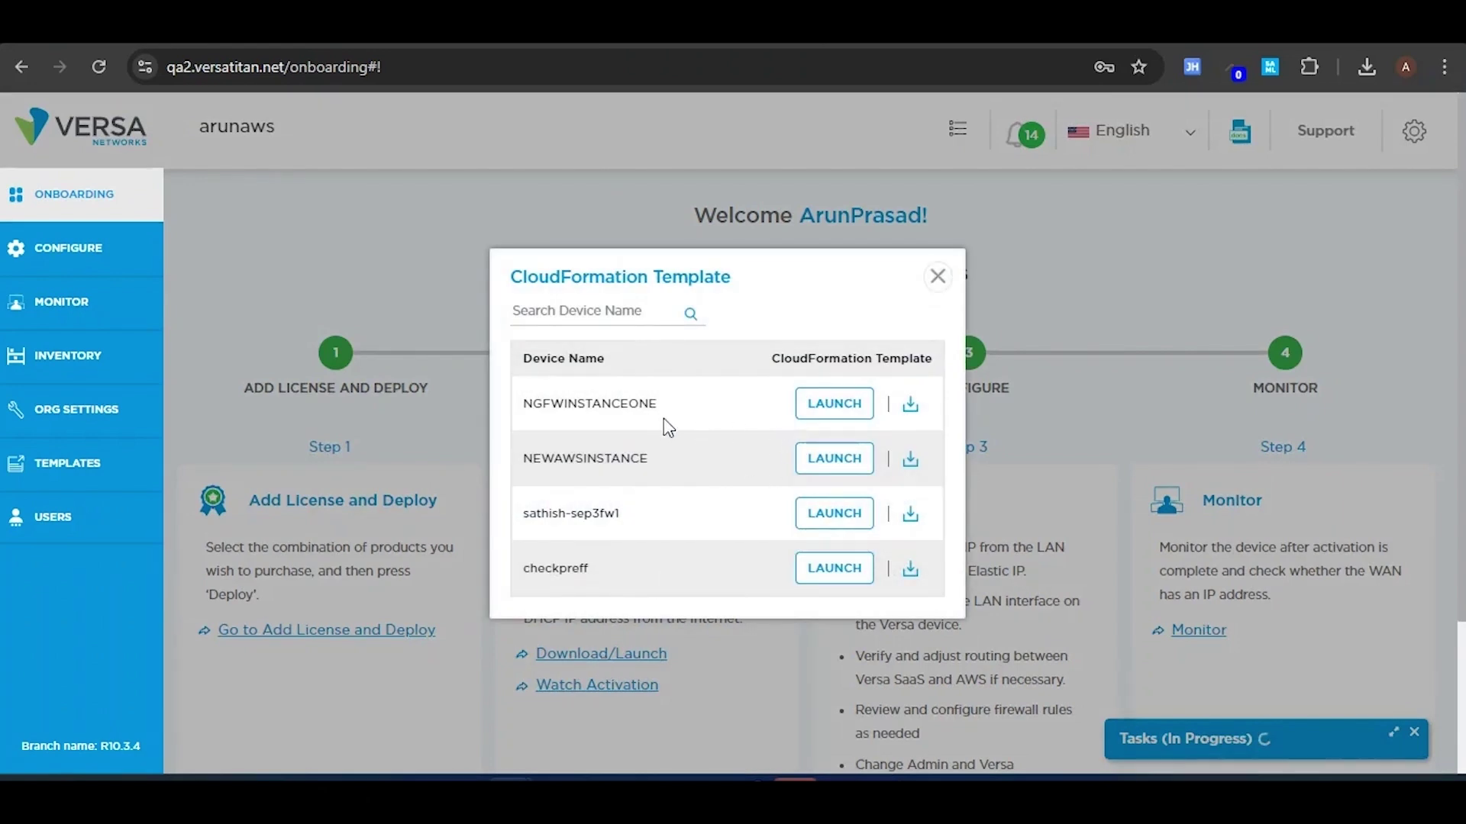
{"action": "left_click", "coordinate": [833, 412]}
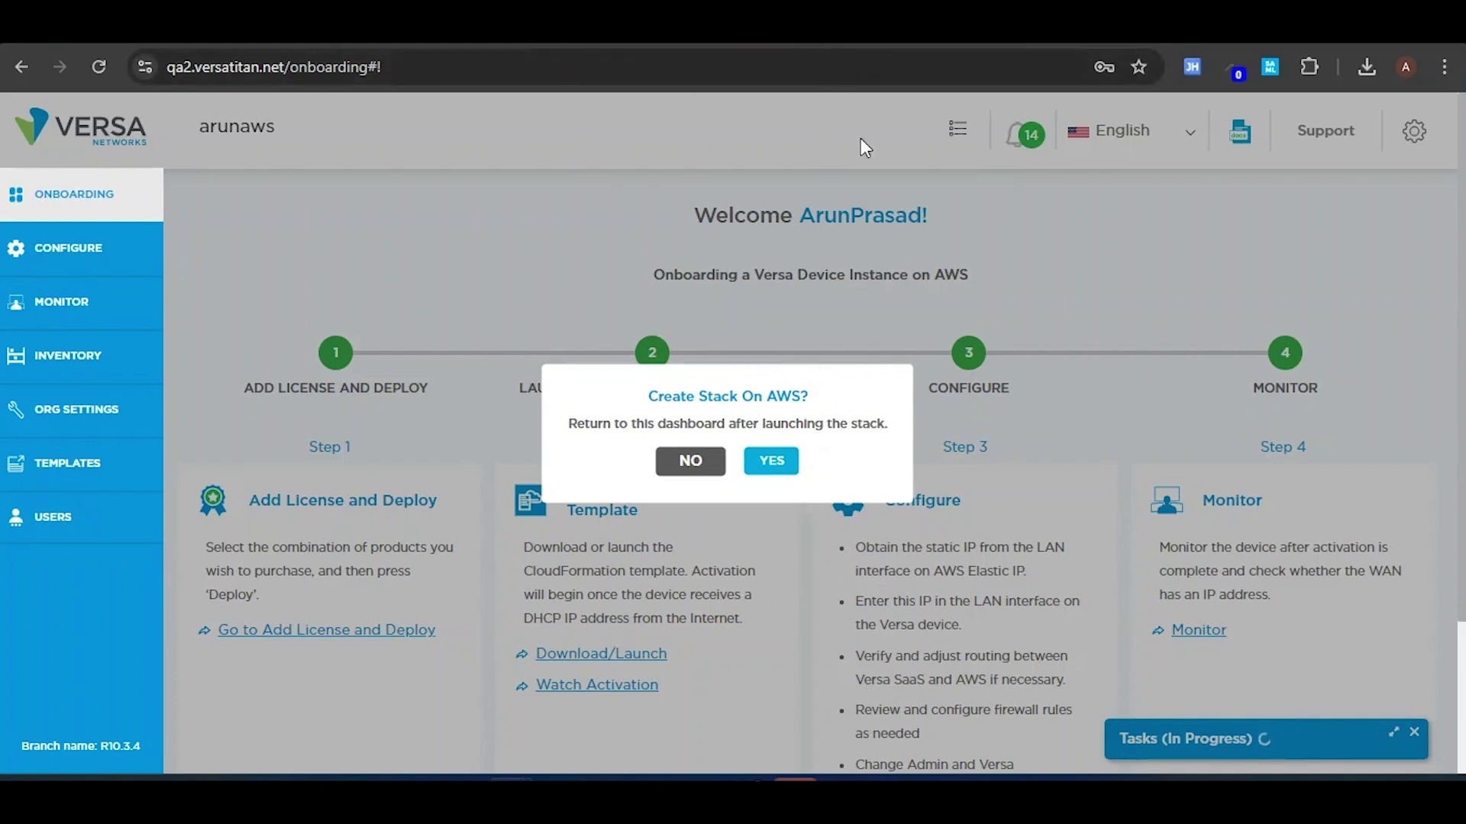
{"action": "left_click", "coordinate": [771, 464]}
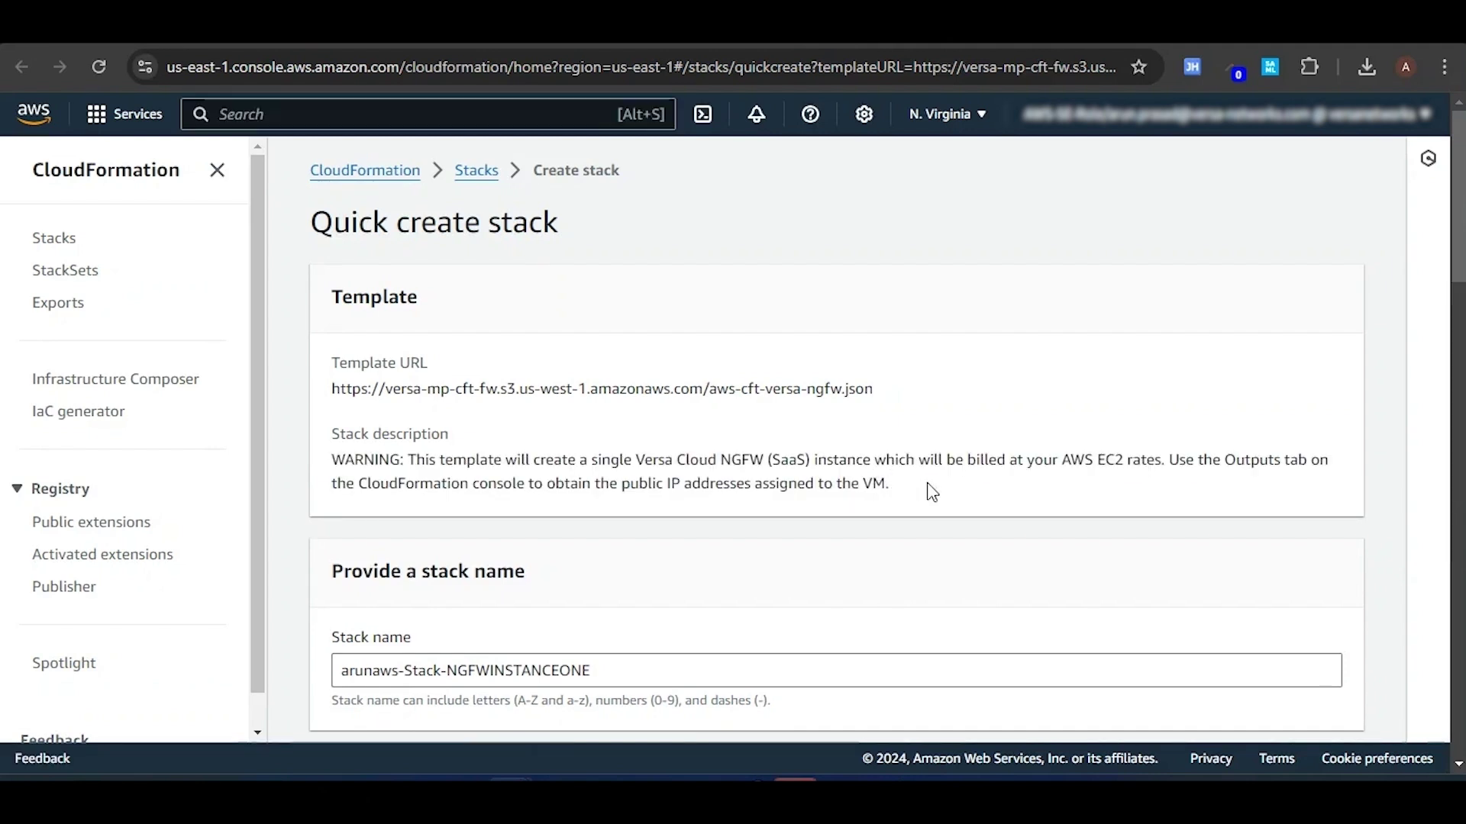
- Review the prefilled quick-create parameters, including the stack name arunaws-Stack-NGFWINSTANCEONE
{"action": "scroll", "coordinate": [942, 484], "scroll_direction": "down", "scroll_amount": 3}
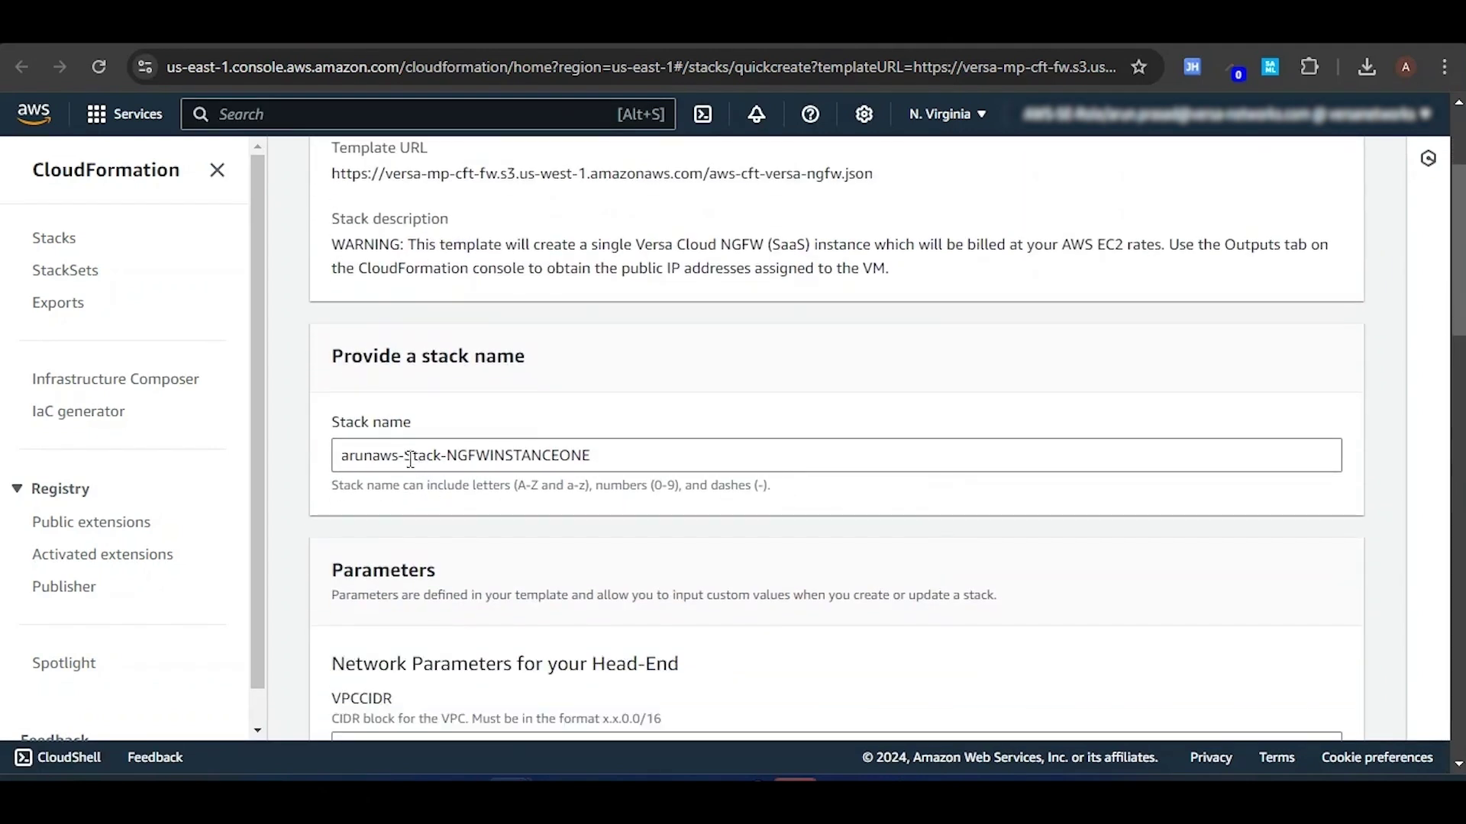
{"action": "left_click_drag", "start_coordinate": [449, 456], "coordinate": [779, 416]}
{"action": "left_click", "coordinate": [875, 393]}
{"action": "double_click", "coordinate": [508, 456]}
{"action": "left_click", "coordinate": [803, 397]}
{"action": "scroll", "coordinate": [985, 520], "scroll_direction": "down", "scroll_amount": 3}
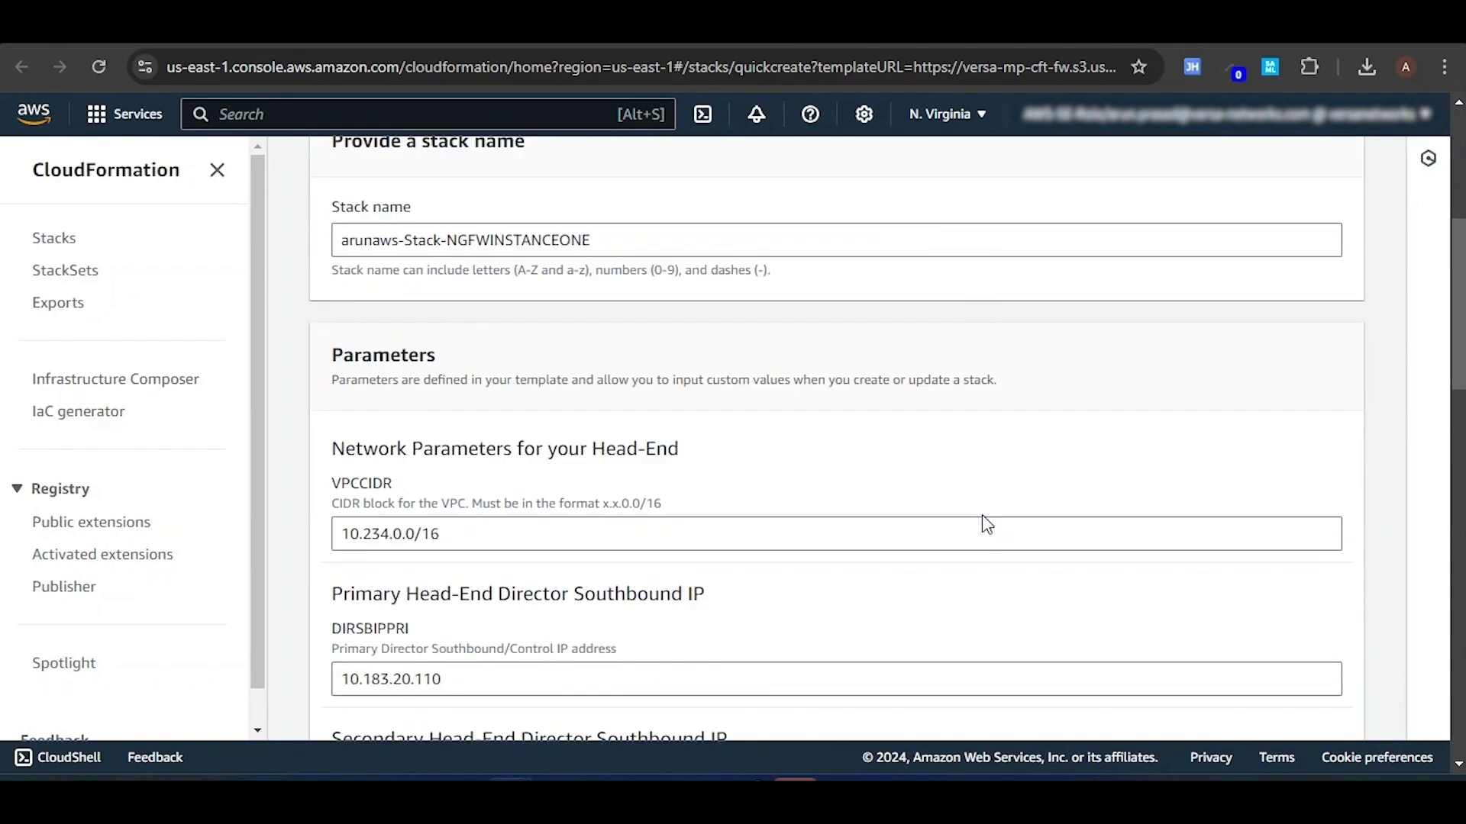
{"action": "scroll", "coordinate": [992, 524], "scroll_direction": "down", "scroll_amount": 3}
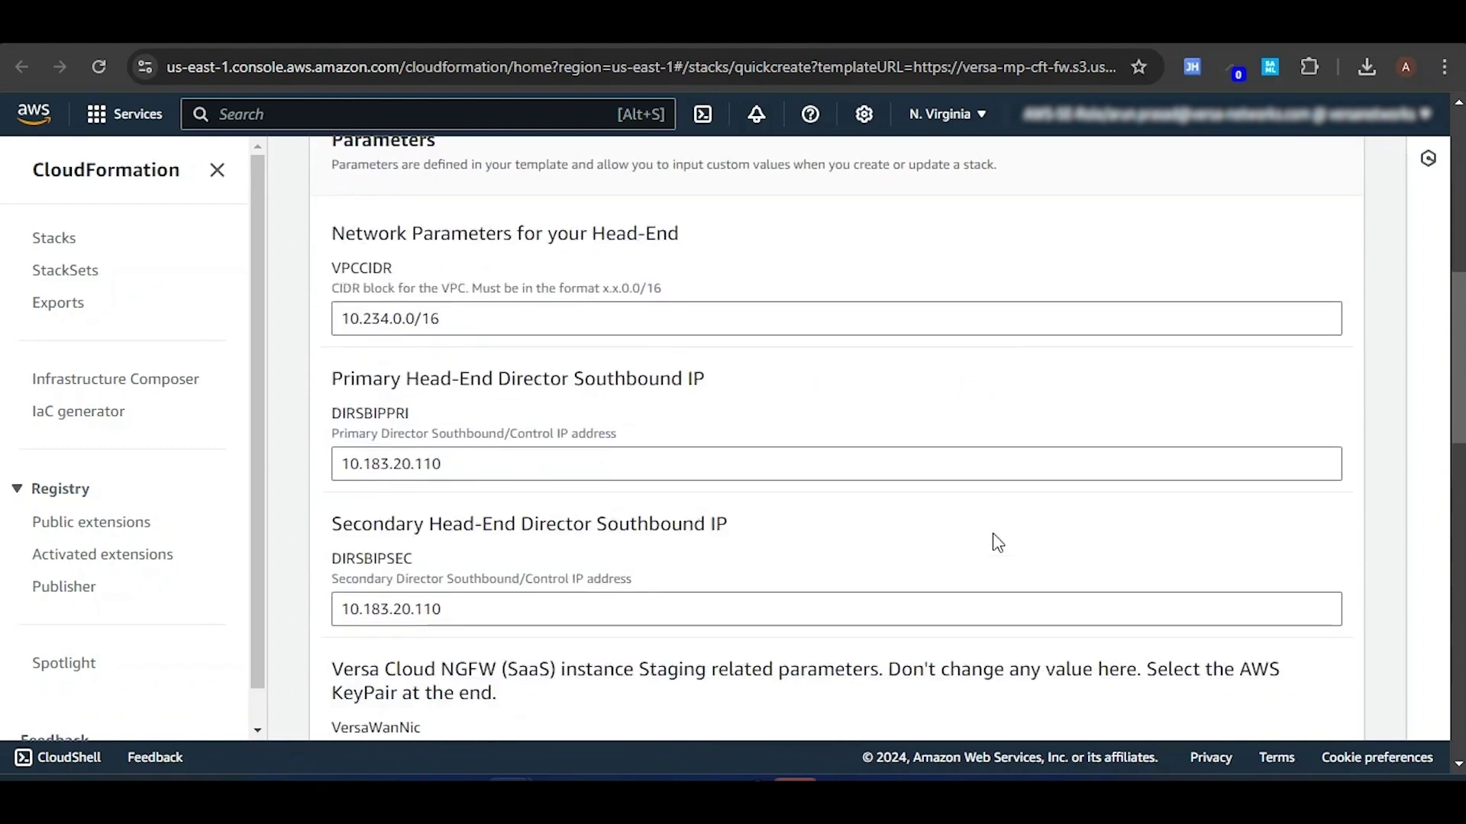
{"action": "scroll", "coordinate": [991, 540], "scroll_direction": "up", "scroll_amount": 2}
{"action": "scroll", "coordinate": [964, 580], "scroll_direction": "down", "scroll_amount": 1}
{"action": "scroll", "coordinate": [963, 580], "scroll_direction": "down", "scroll_amount": 4}
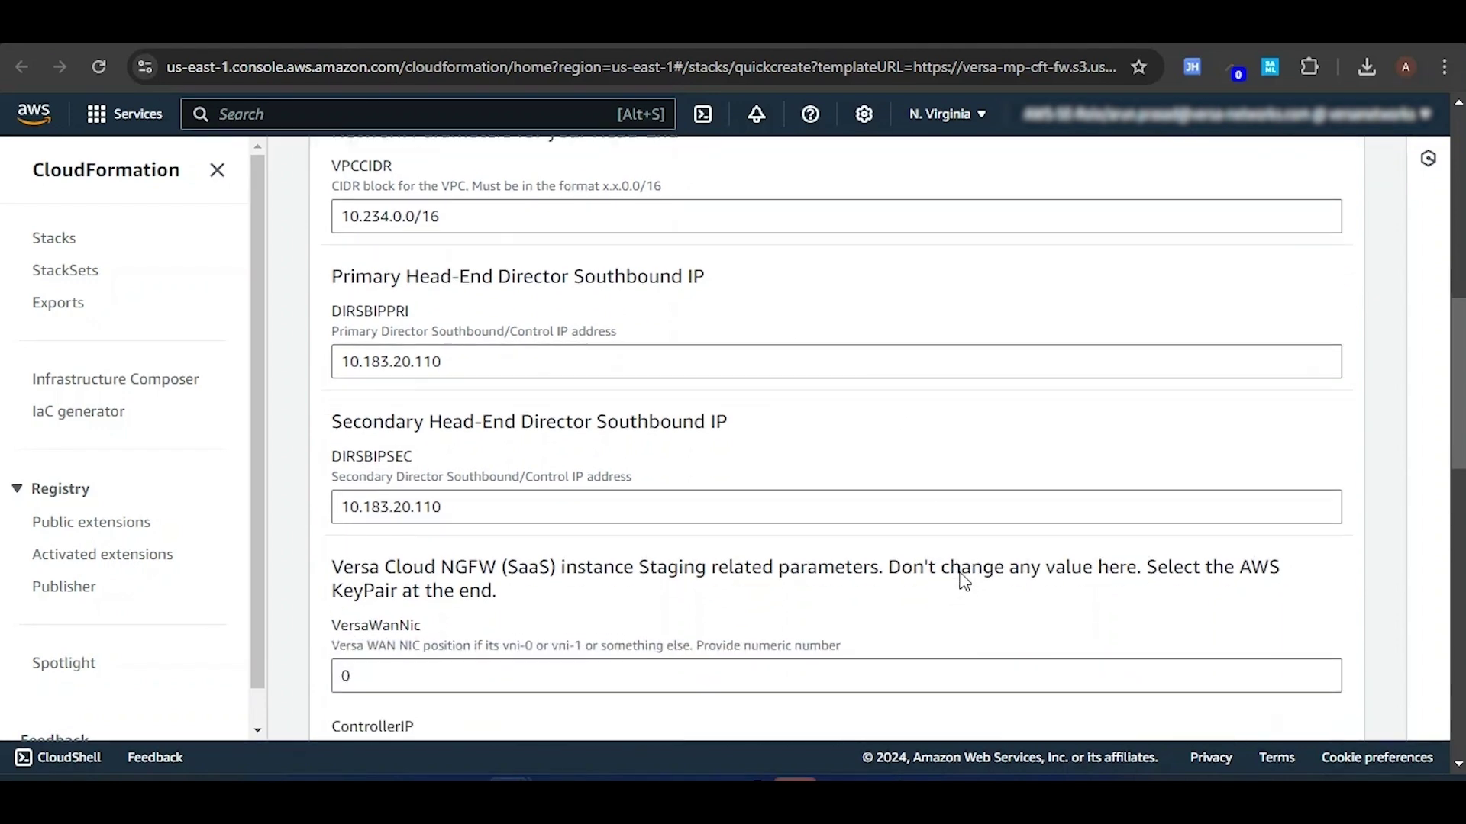
{"action": "scroll", "coordinate": [962, 572], "scroll_direction": "down", "scroll_amount": 5}
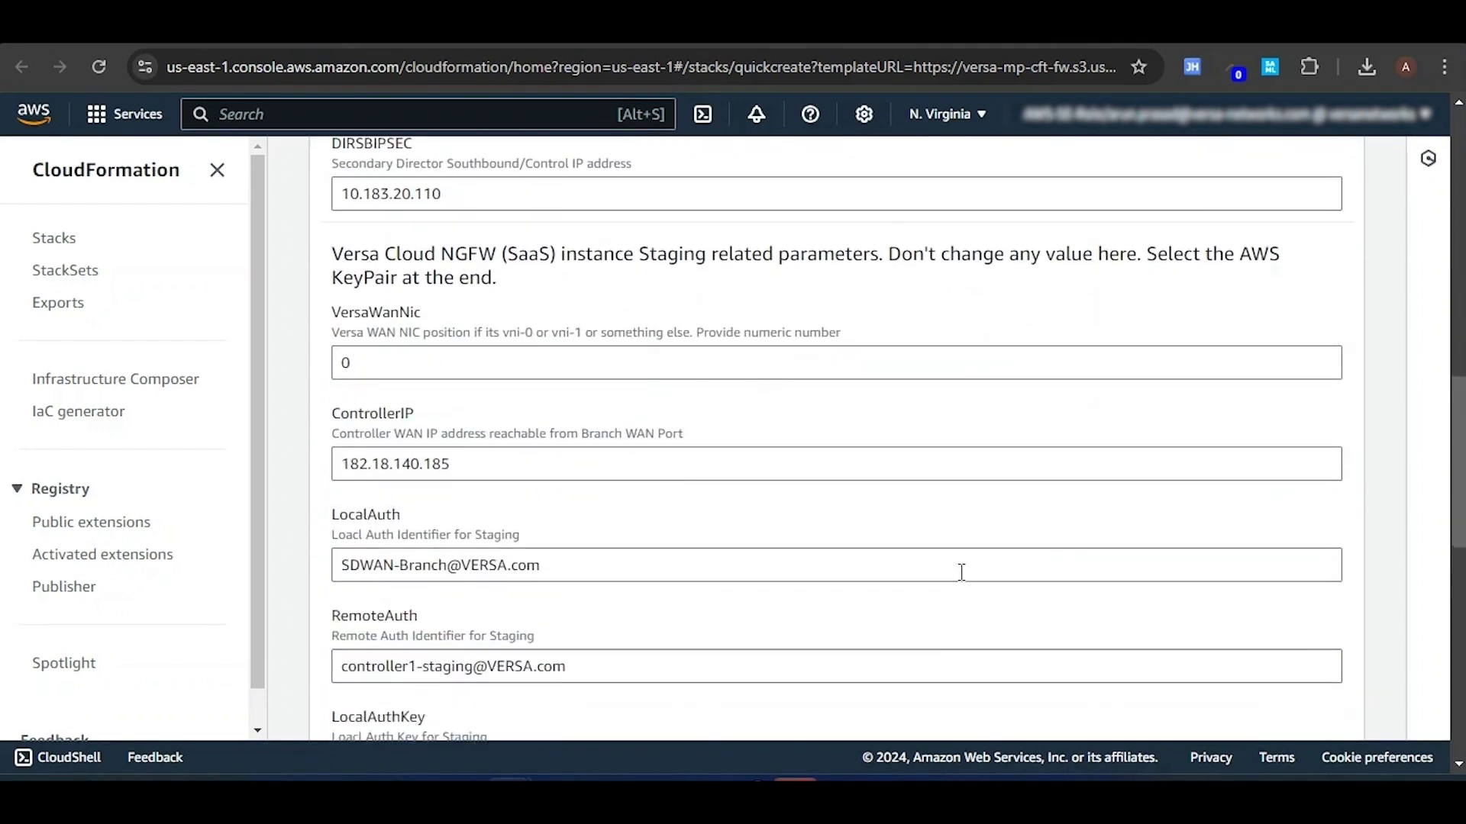
{"action": "scroll", "coordinate": [964, 580], "scroll_direction": "down", "scroll_amount": 3}
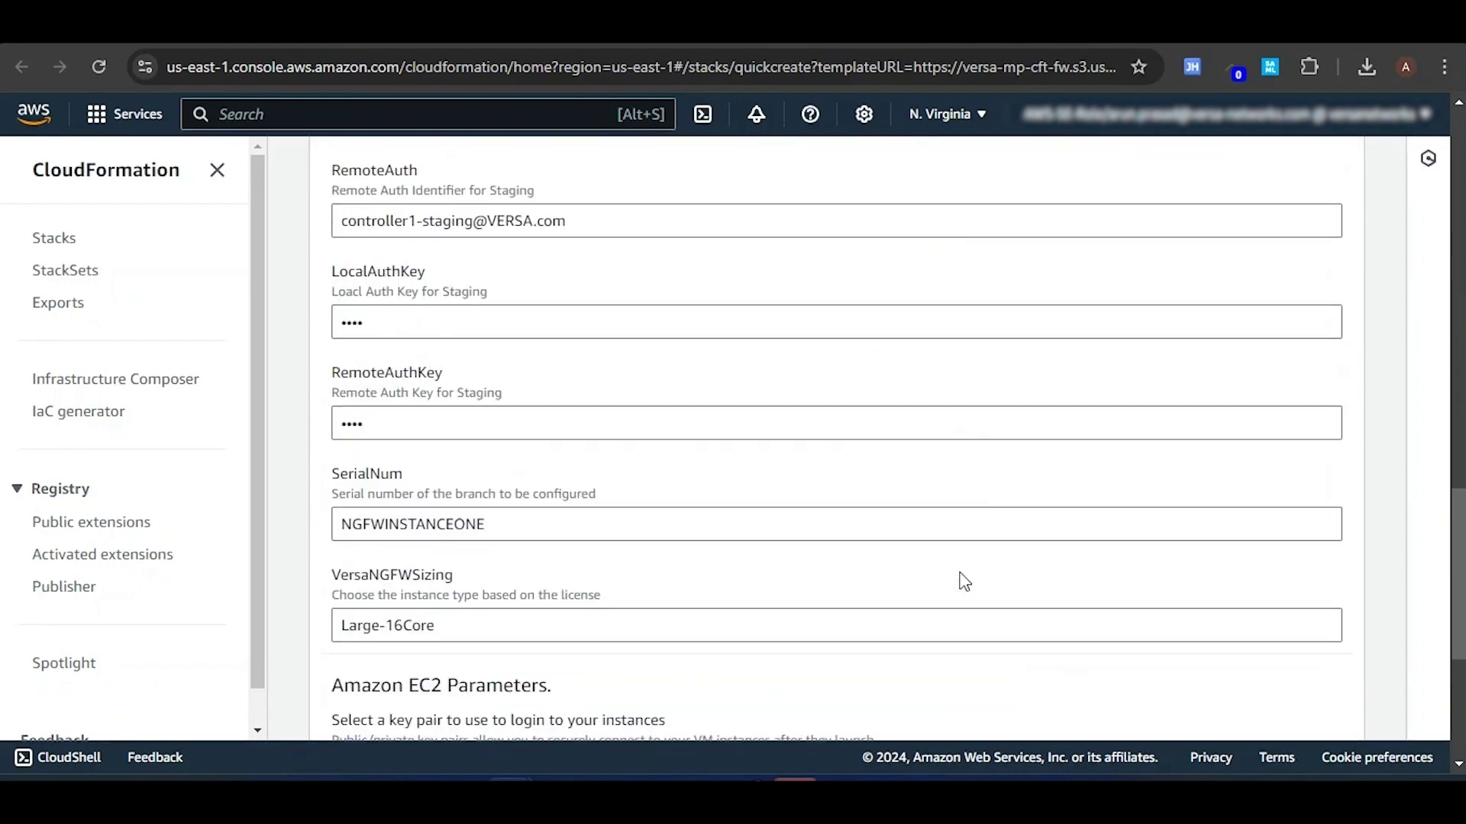
{"action": "scroll", "coordinate": [964, 582], "scroll_direction": "down", "scroll_amount": 1}
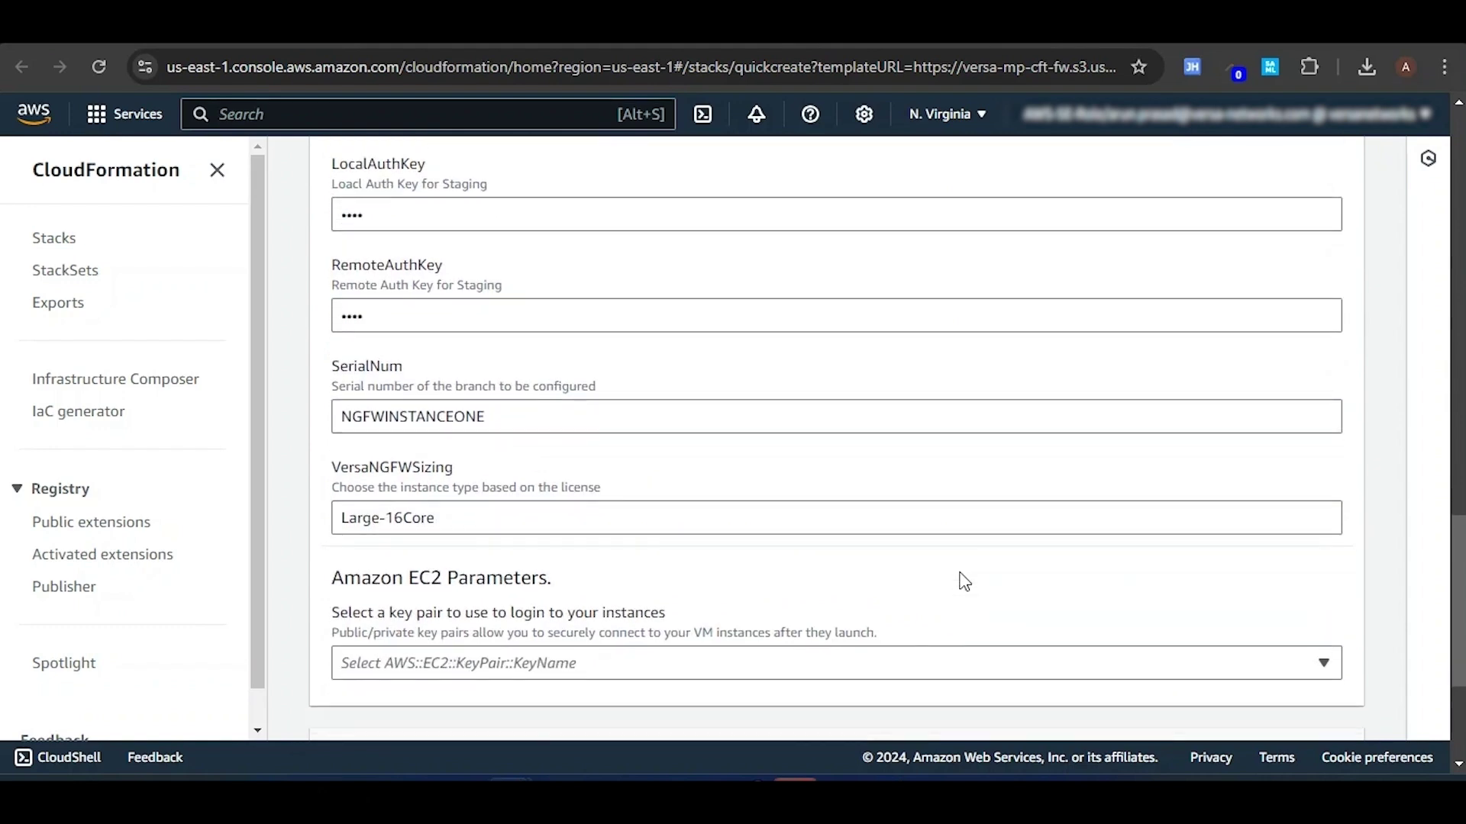
{"action": "scroll", "coordinate": [964, 581], "scroll_direction": "down", "scroll_amount": 1}
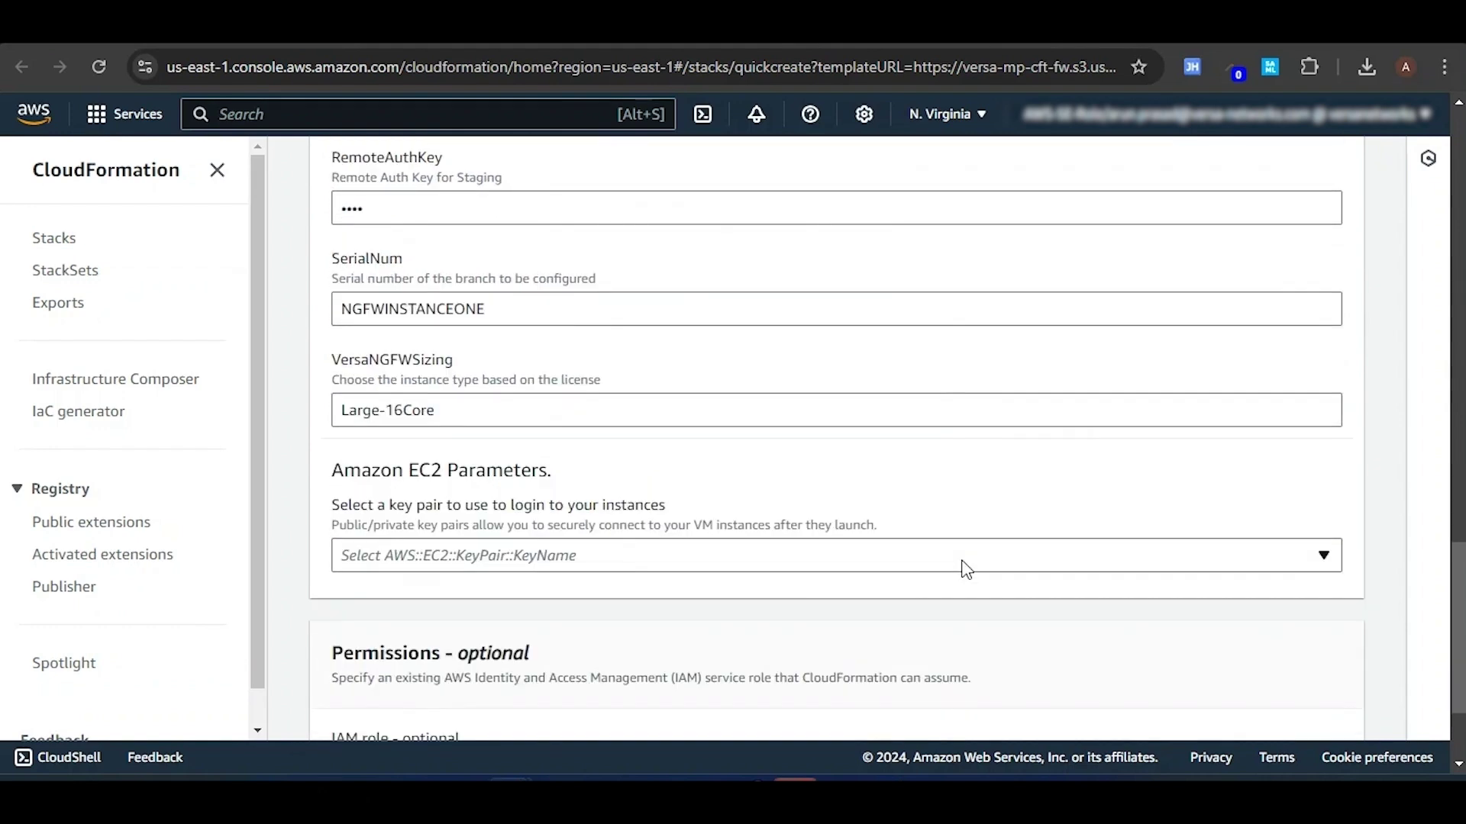
- Choose an EC2 key pair for the instance and create the stack
{"action": "left_click", "coordinate": [962, 565]}
{"action": "left_click", "coordinate": [651, 204]}
{"action": "scroll", "coordinate": [1390, 547], "scroll_direction": "down", "scroll_amount": 2}
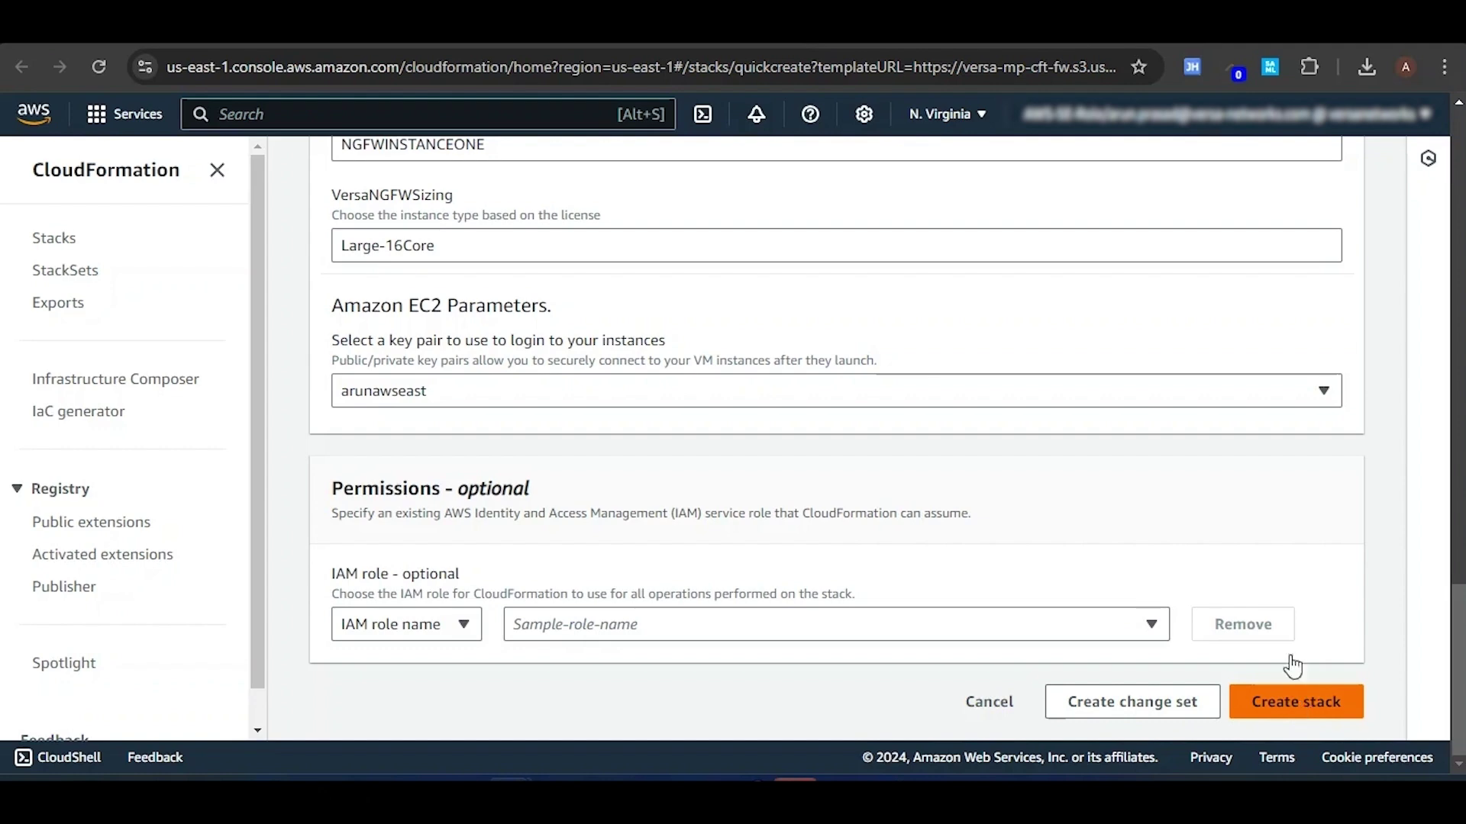
{"action": "left_click", "coordinate": [1289, 700]}
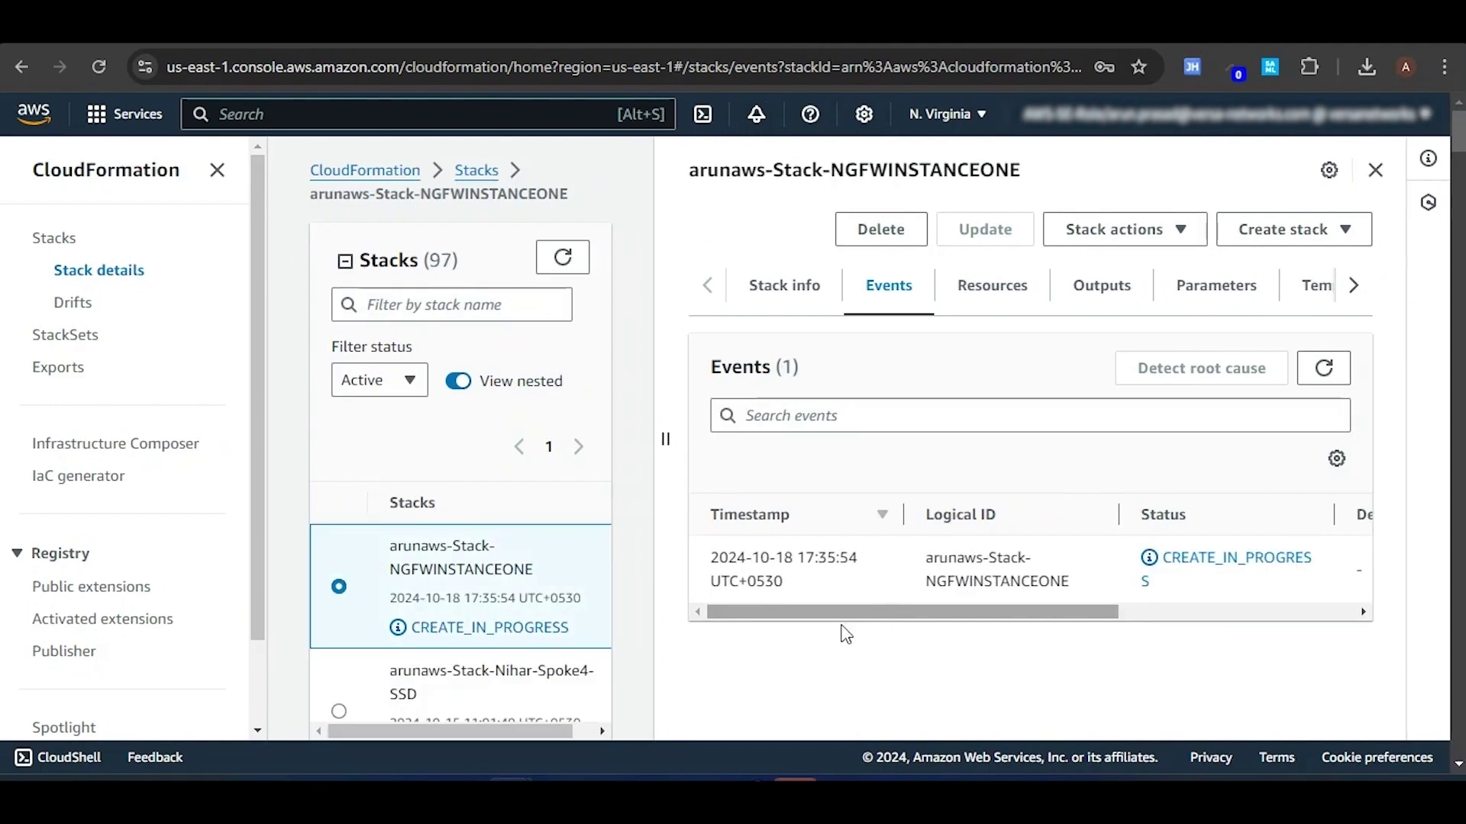
- Open the activation messages for the awaiting NGFWINSTANCEONE site on the Versa sites map
{"action": "scroll", "coordinate": [527, 595], "scroll_direction": "down", "scroll_amount": 2}
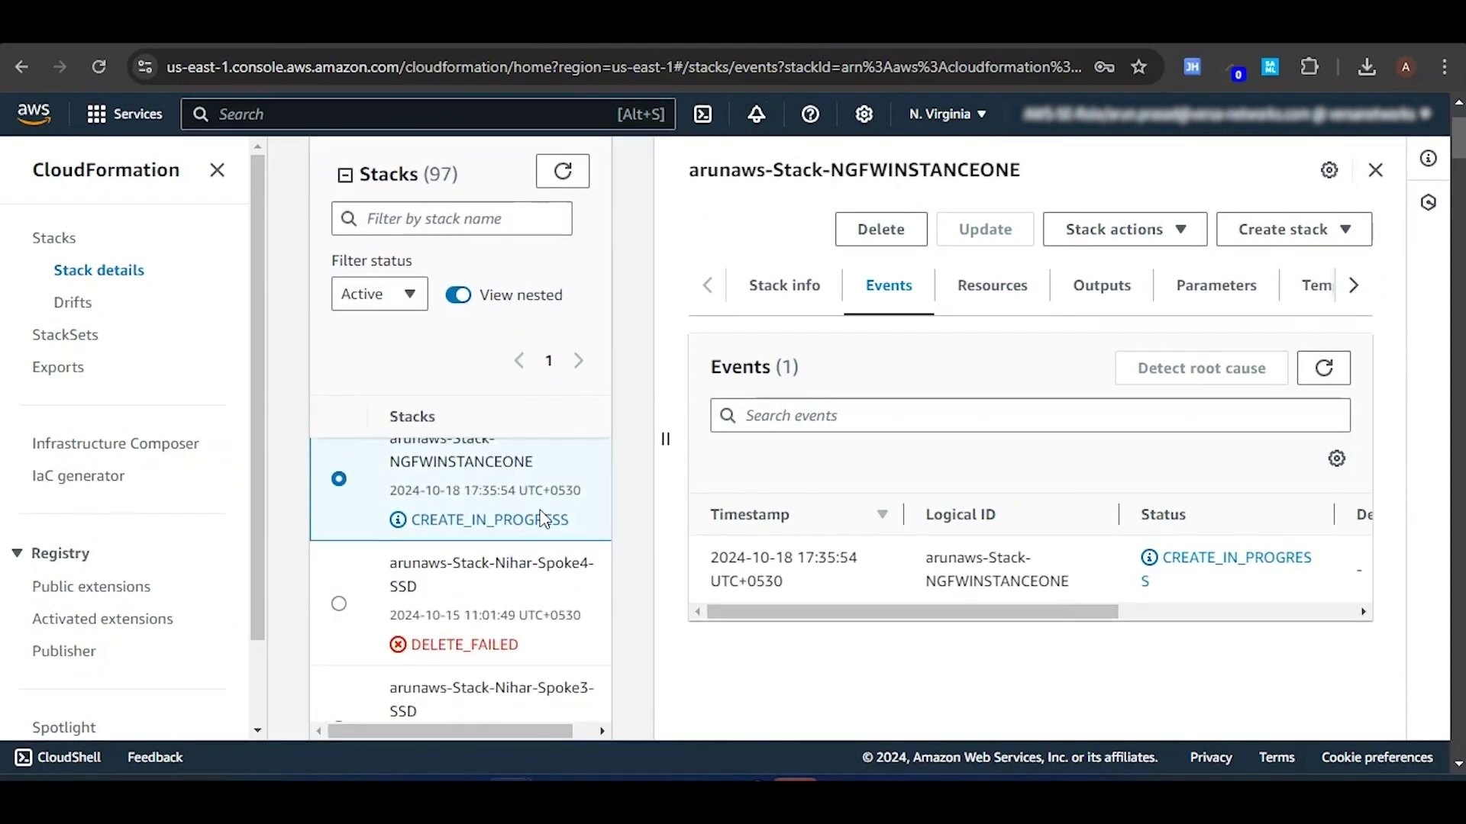
{"action": "scroll", "coordinate": [556, 534], "scroll_direction": "up", "scroll_amount": 2}
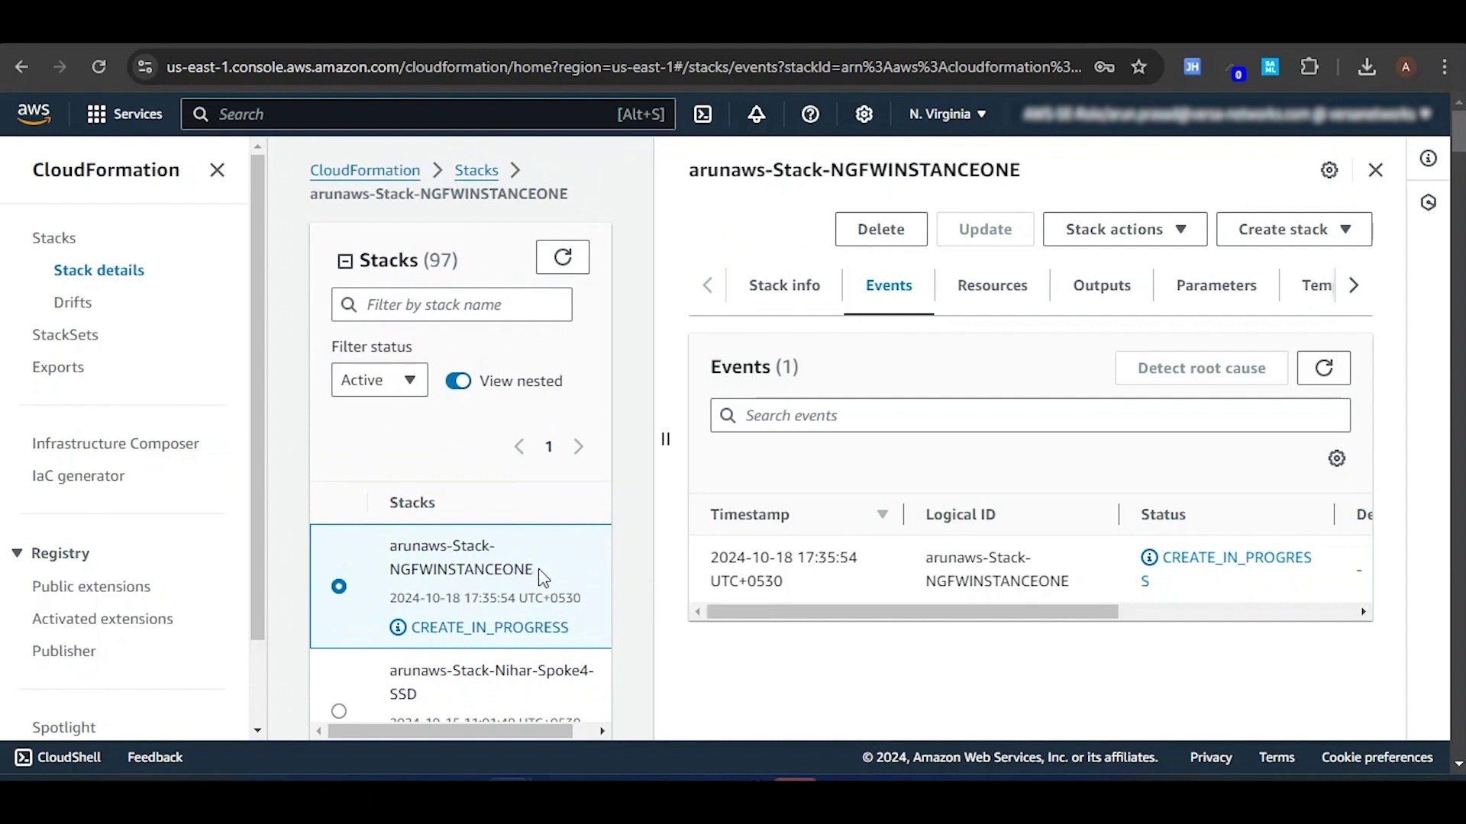
{"action": "key", "text": "ctrl+Tab"}
{"action": "left_click", "coordinate": [96, 248]}
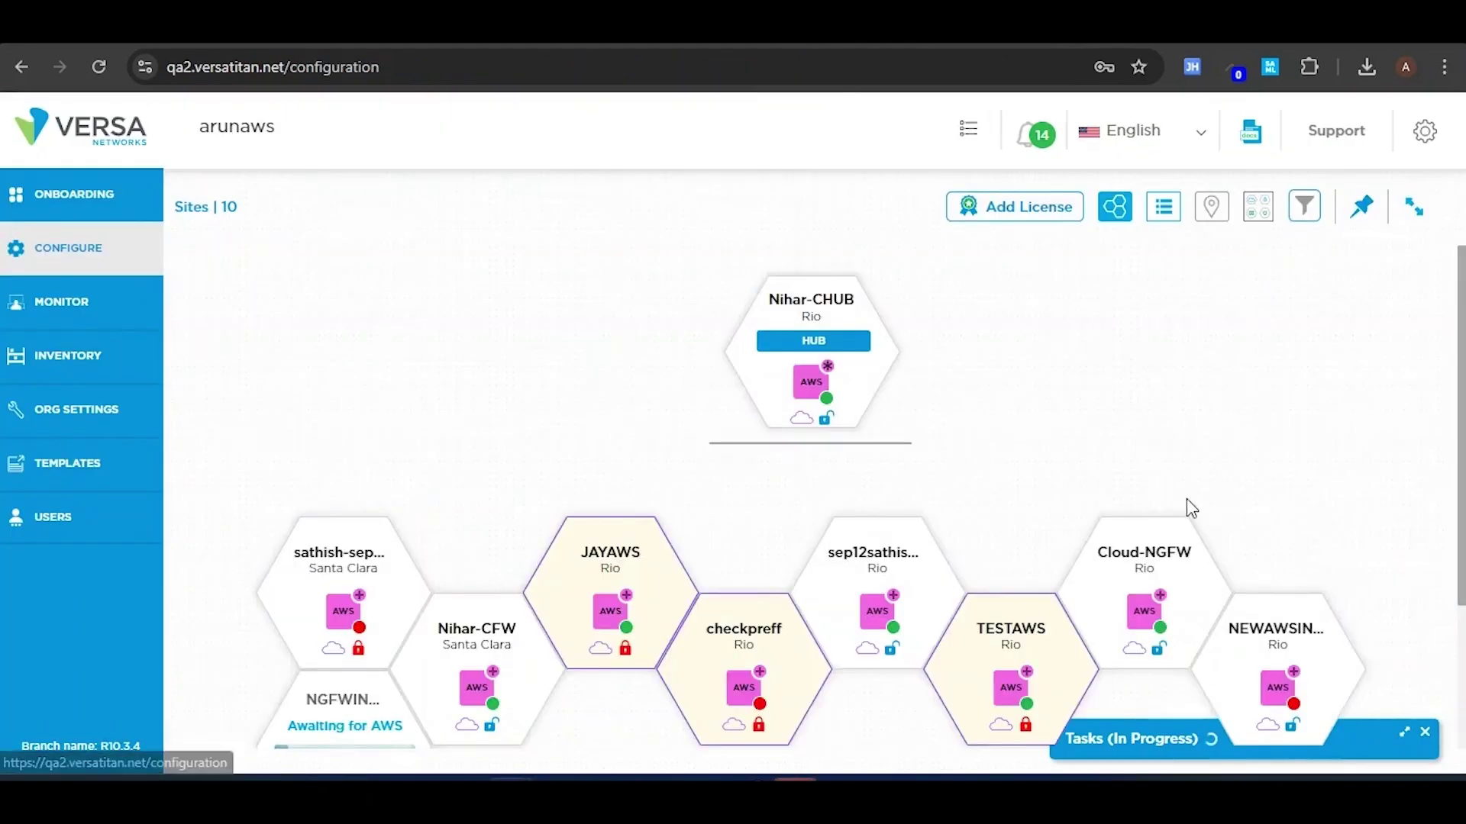
{"action": "left_click", "coordinate": [375, 578]}
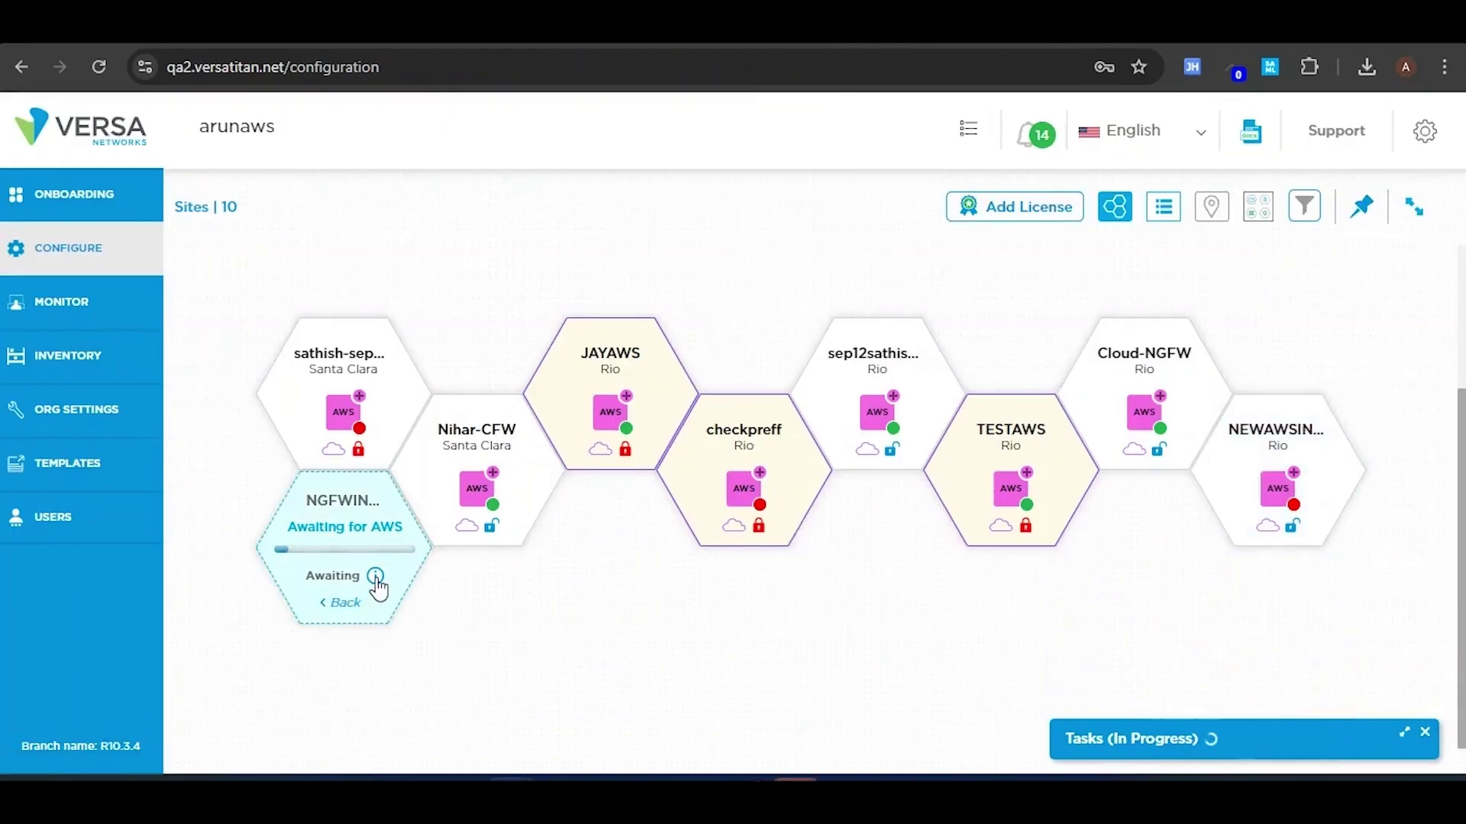
{"action": "left_click", "coordinate": [376, 577]}
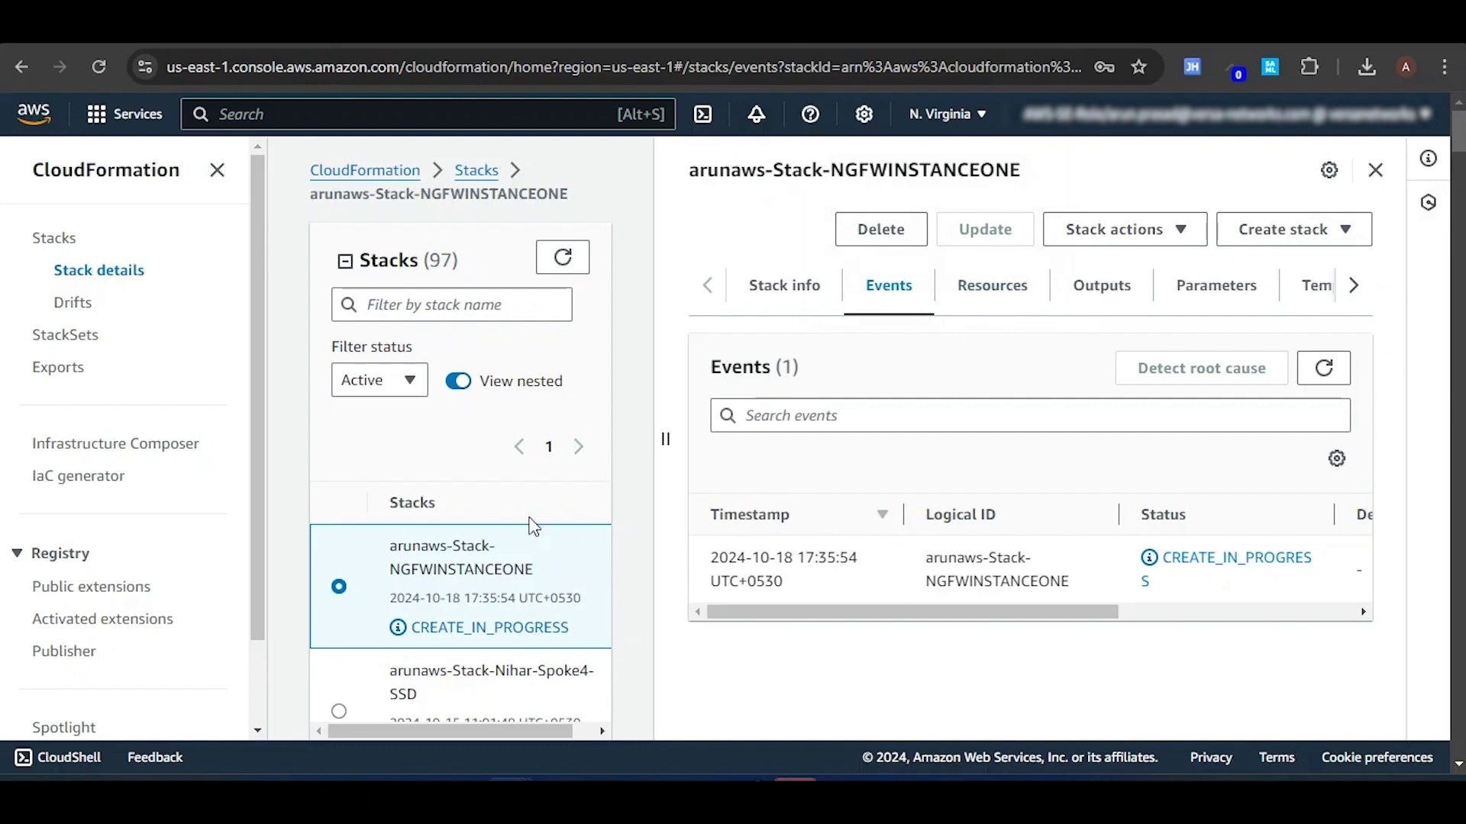
- Refresh the CloudFormation stacks list to see arunaws-Stack-NGFWINSTANCEONE at CREATE_COMPLETE
{"action": "left_click", "coordinate": [573, 270]}
{"action": "left_click", "coordinate": [140, 115]}
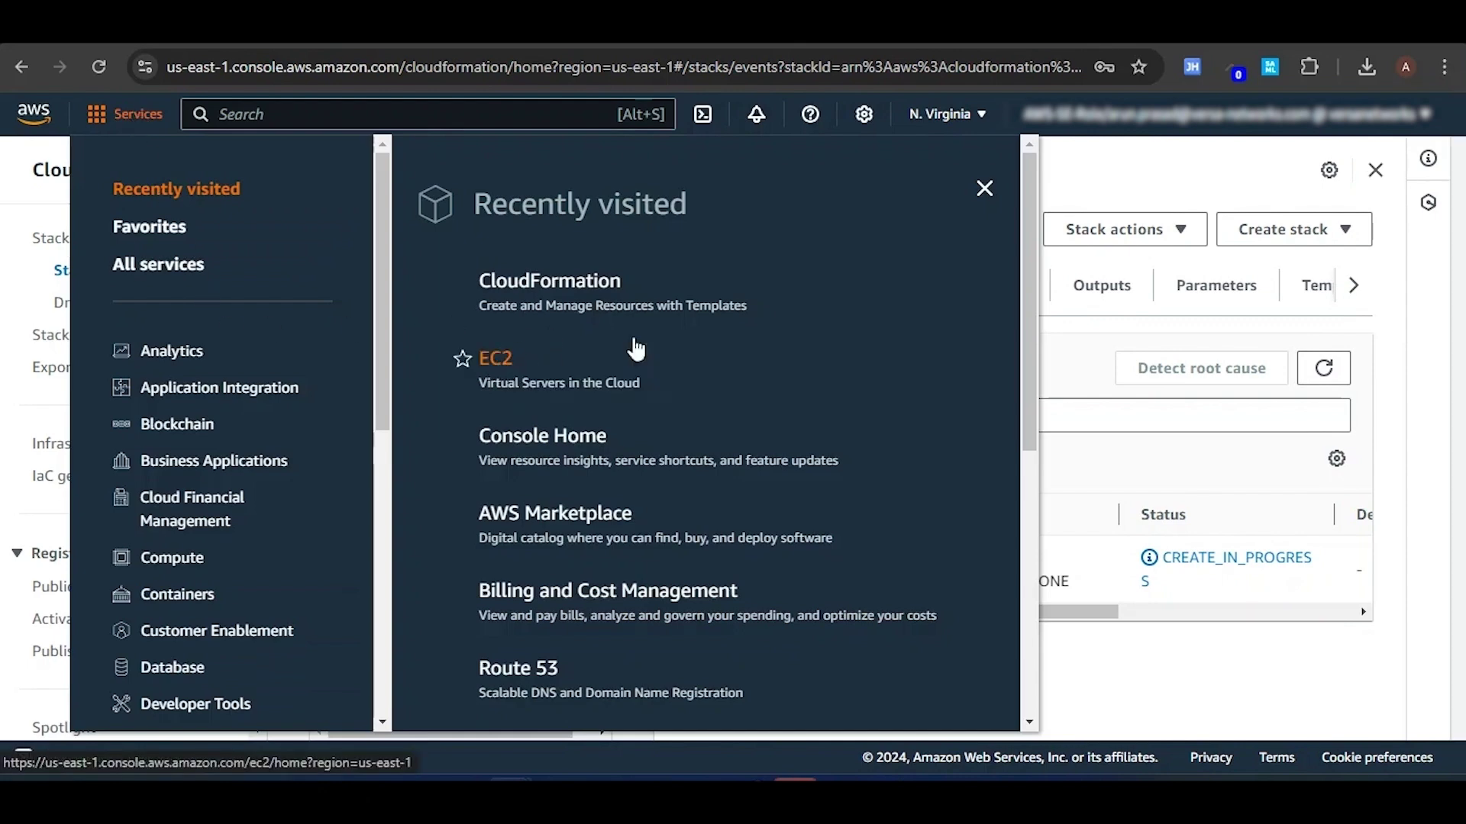
{"action": "left_click", "coordinate": [1160, 157]}
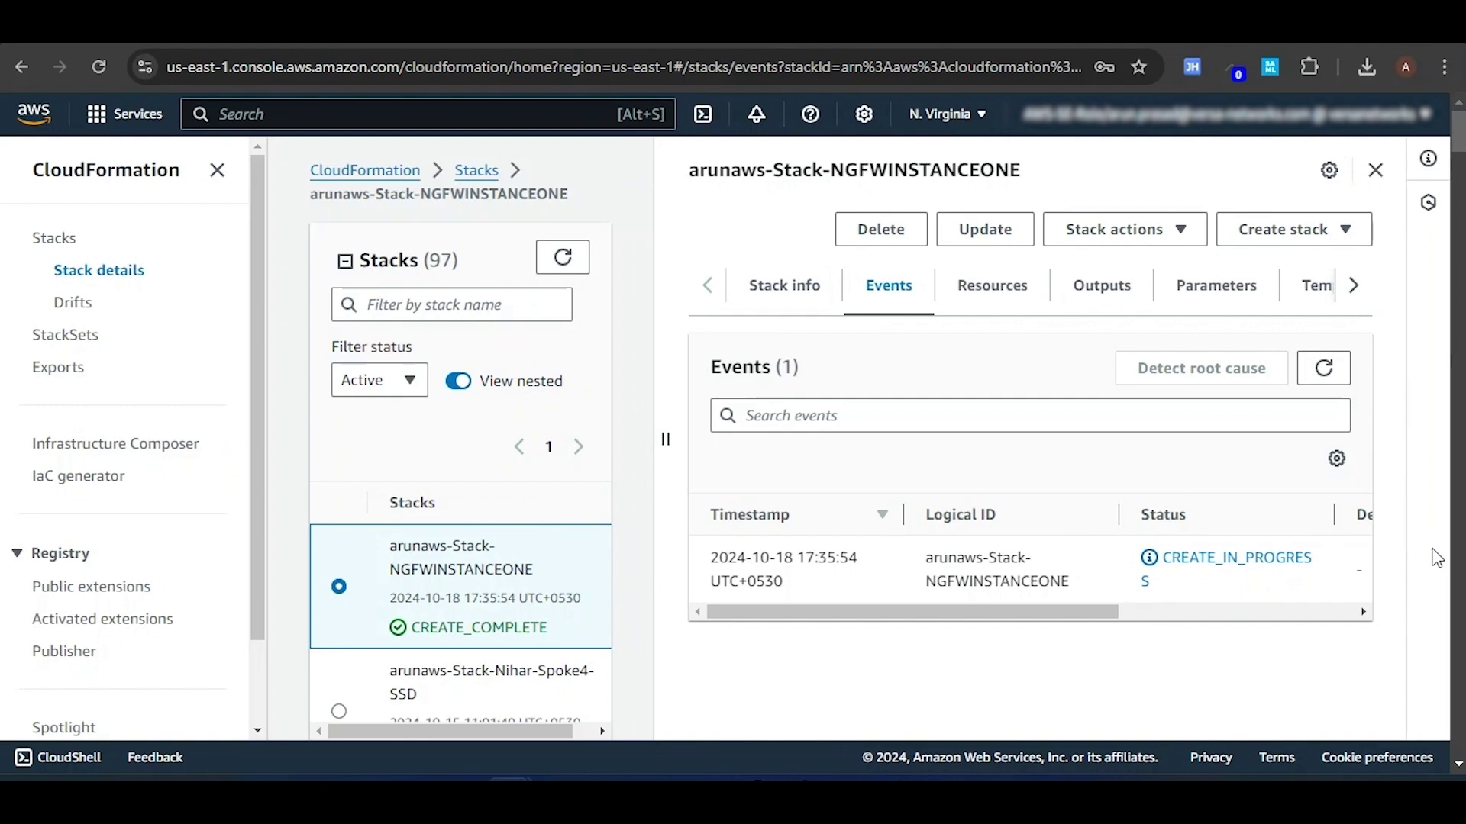
- Find the running arunaws-Stack-NGFWINSTANCEONE:VersaNGFW c5.4xlarge instance in EC2, its status checks still initializing
{"action": "key", "text": "ctrl+Tab"}
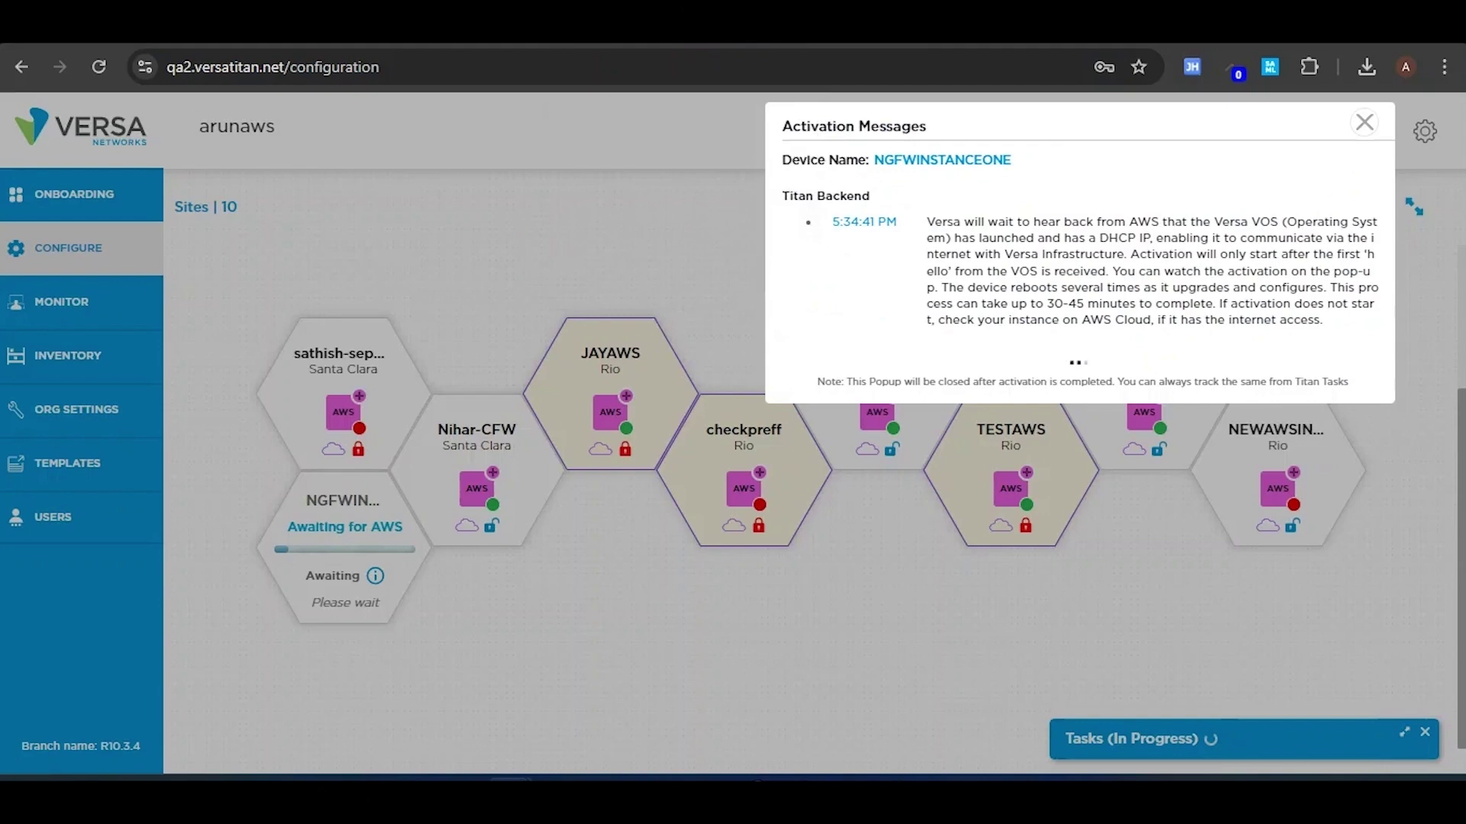
{"action": "key", "text": "ctrl+shift+Tab"}
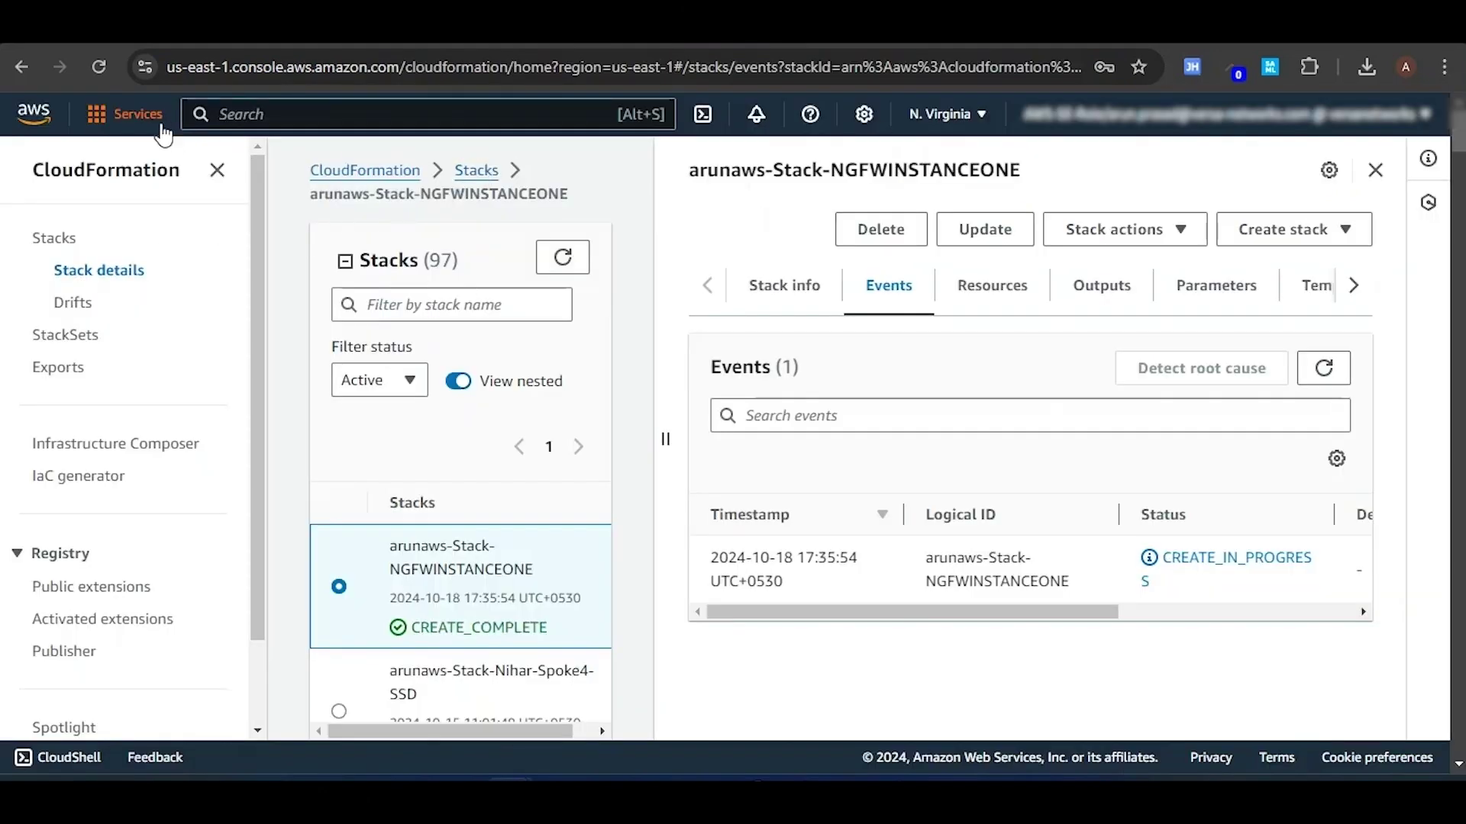
{"action": "left_click", "coordinate": [162, 116]}
{"action": "left_click", "coordinate": [496, 357]}
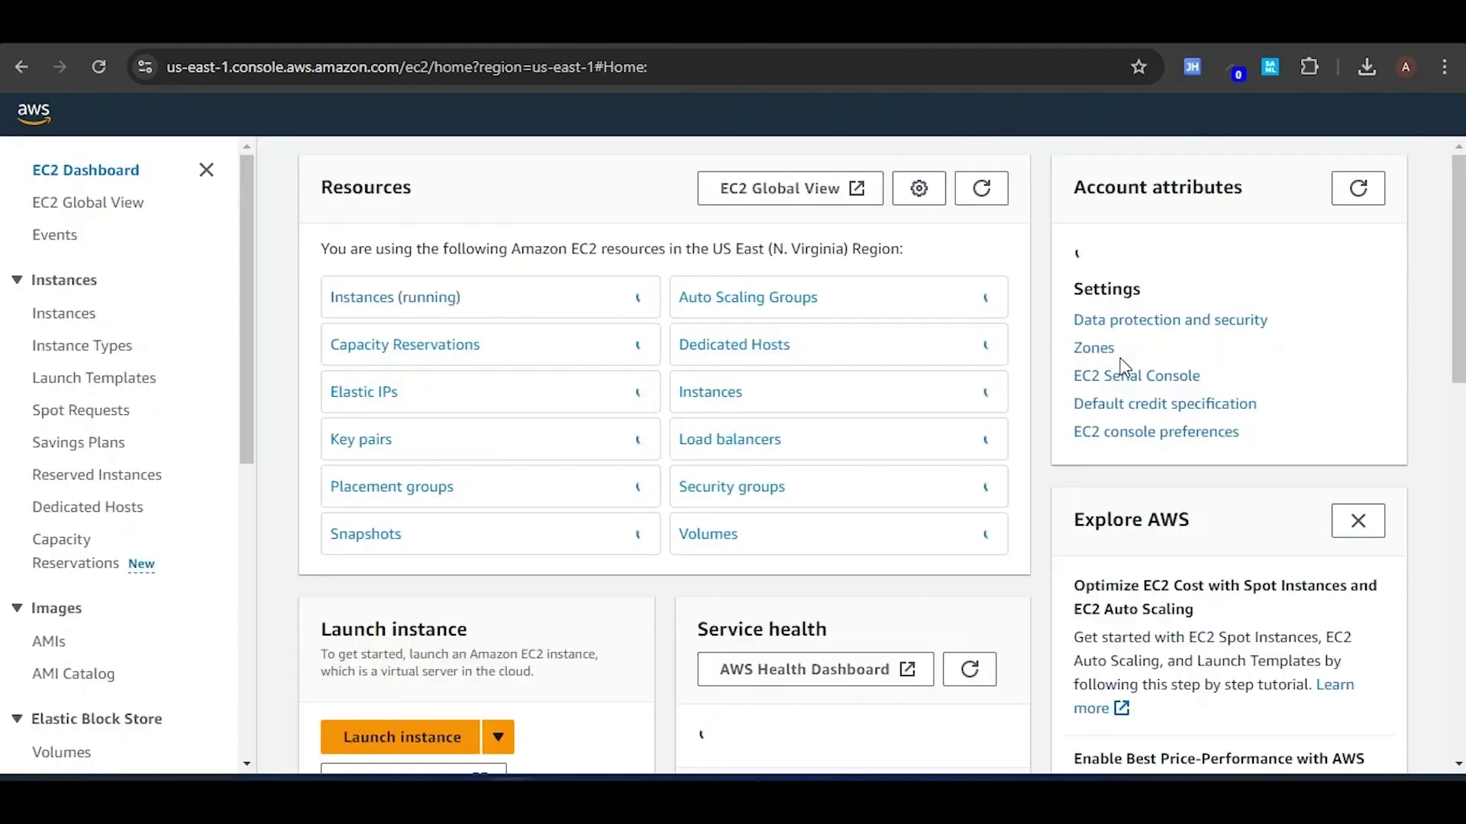
{"action": "left_click", "coordinate": [376, 304]}
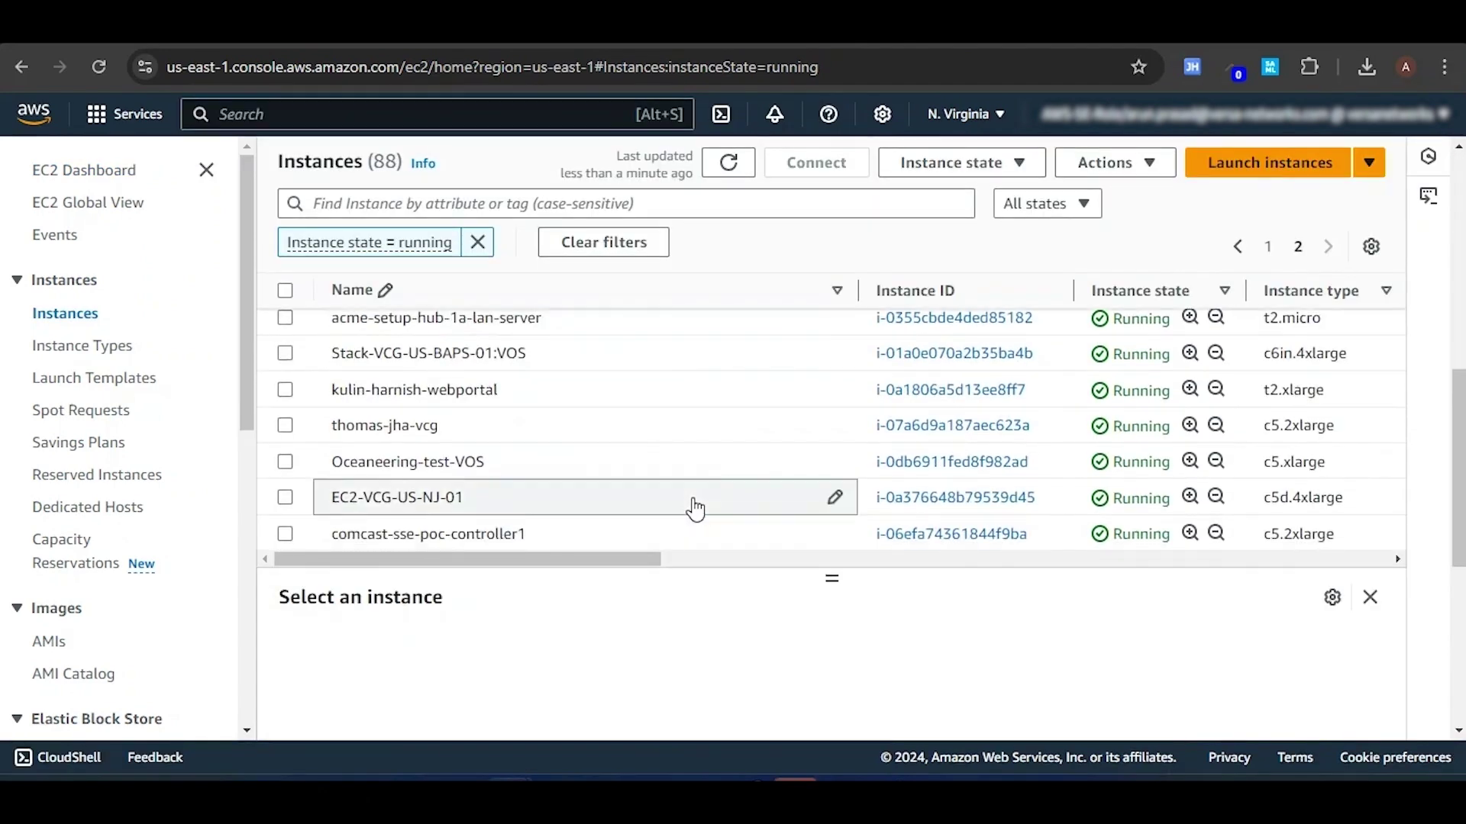
{"action": "scroll", "coordinate": [695, 508], "scroll_direction": "down", "scroll_amount": 5}
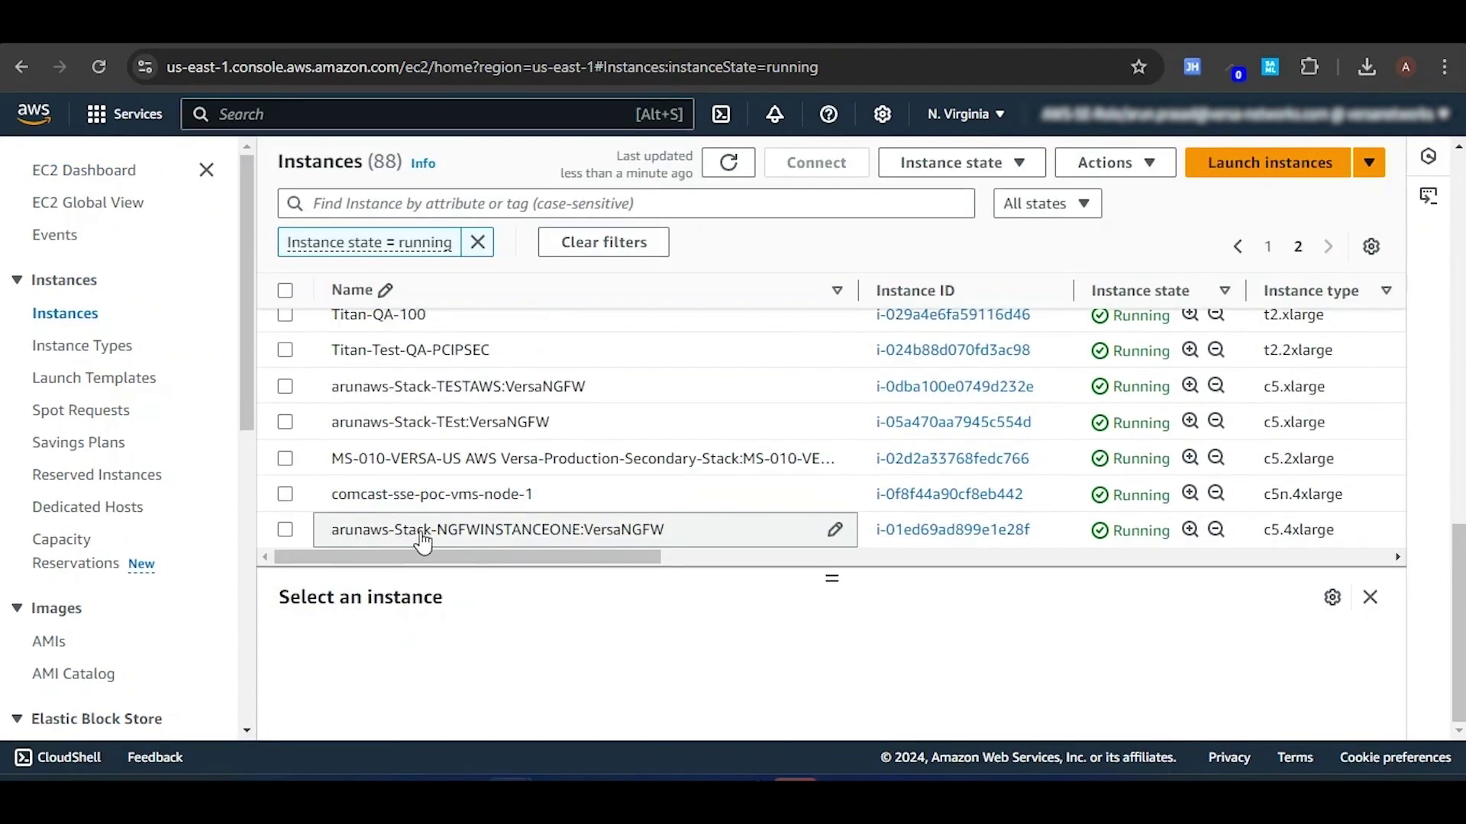
{"action": "scroll", "coordinate": [677, 561], "scroll_direction": "right", "scroll_amount": 7}
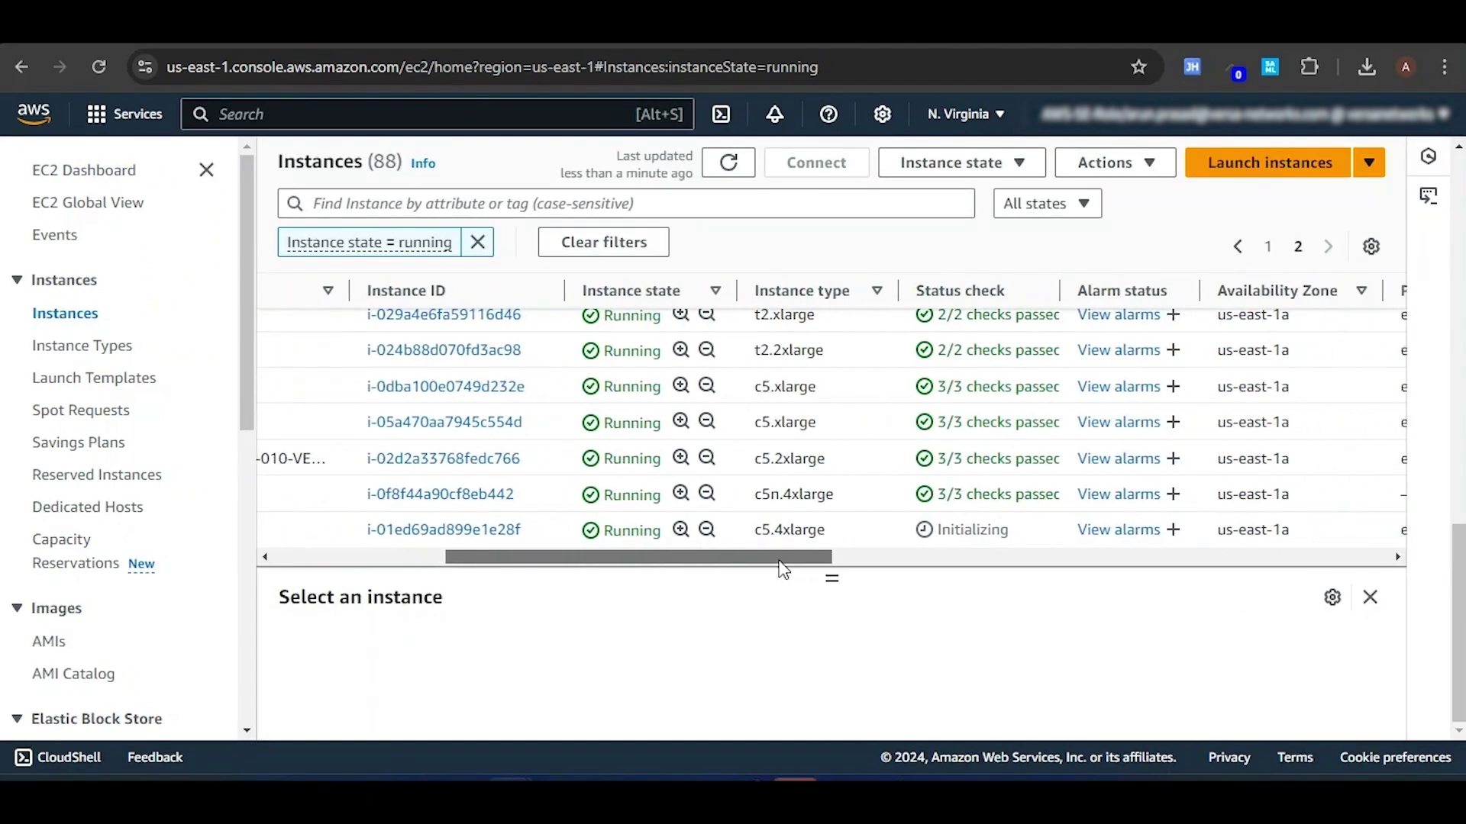
{"action": "scroll", "coordinate": [786, 571], "scroll_direction": "right", "scroll_amount": 1}
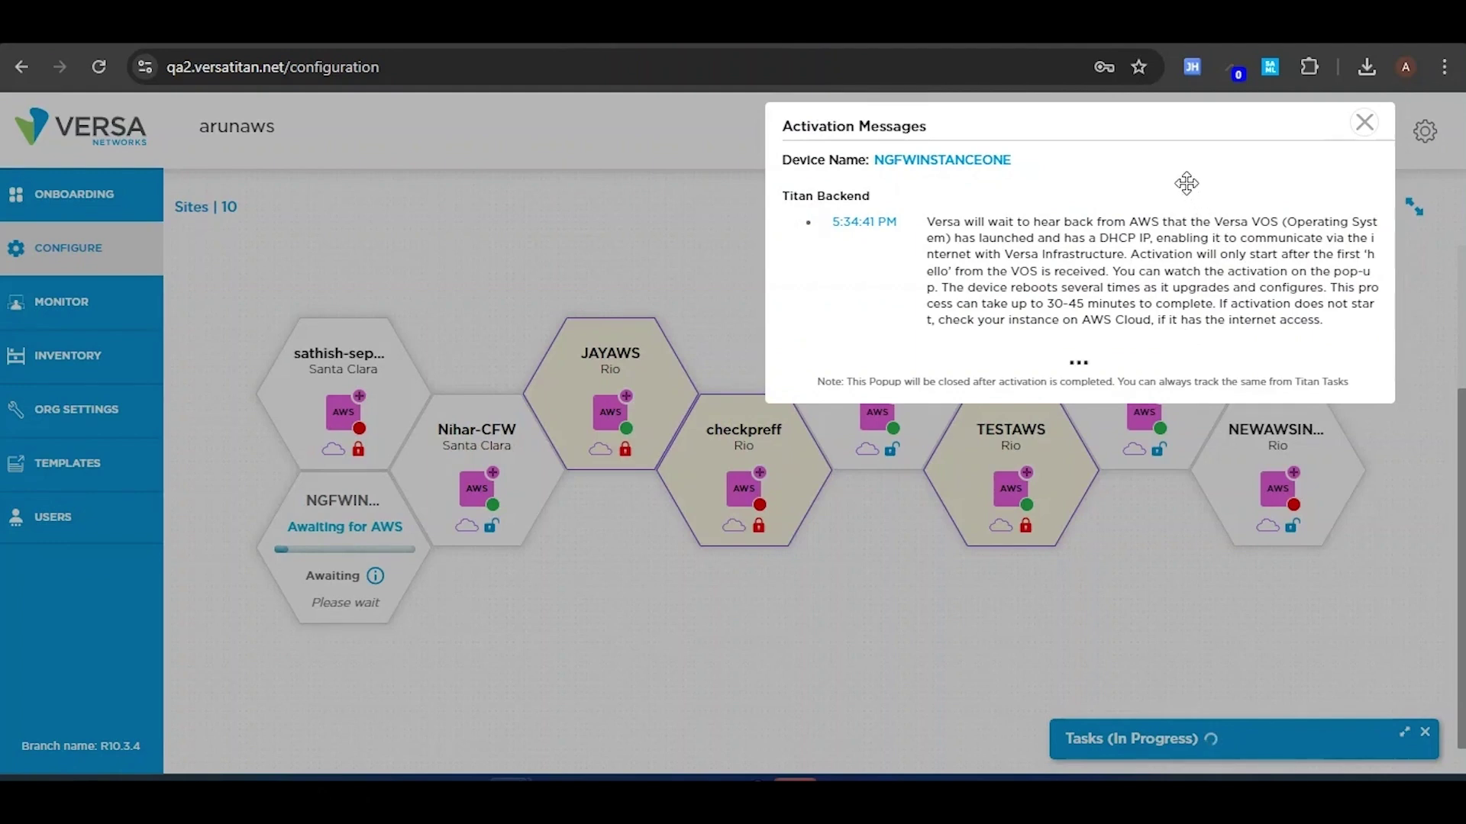
- Move the Activation Messages popup aside while NGFWINSTANCEONE's activation finishes
{"action": "left_click_drag", "start_coordinate": [1194, 125], "coordinate": [907, 301]}
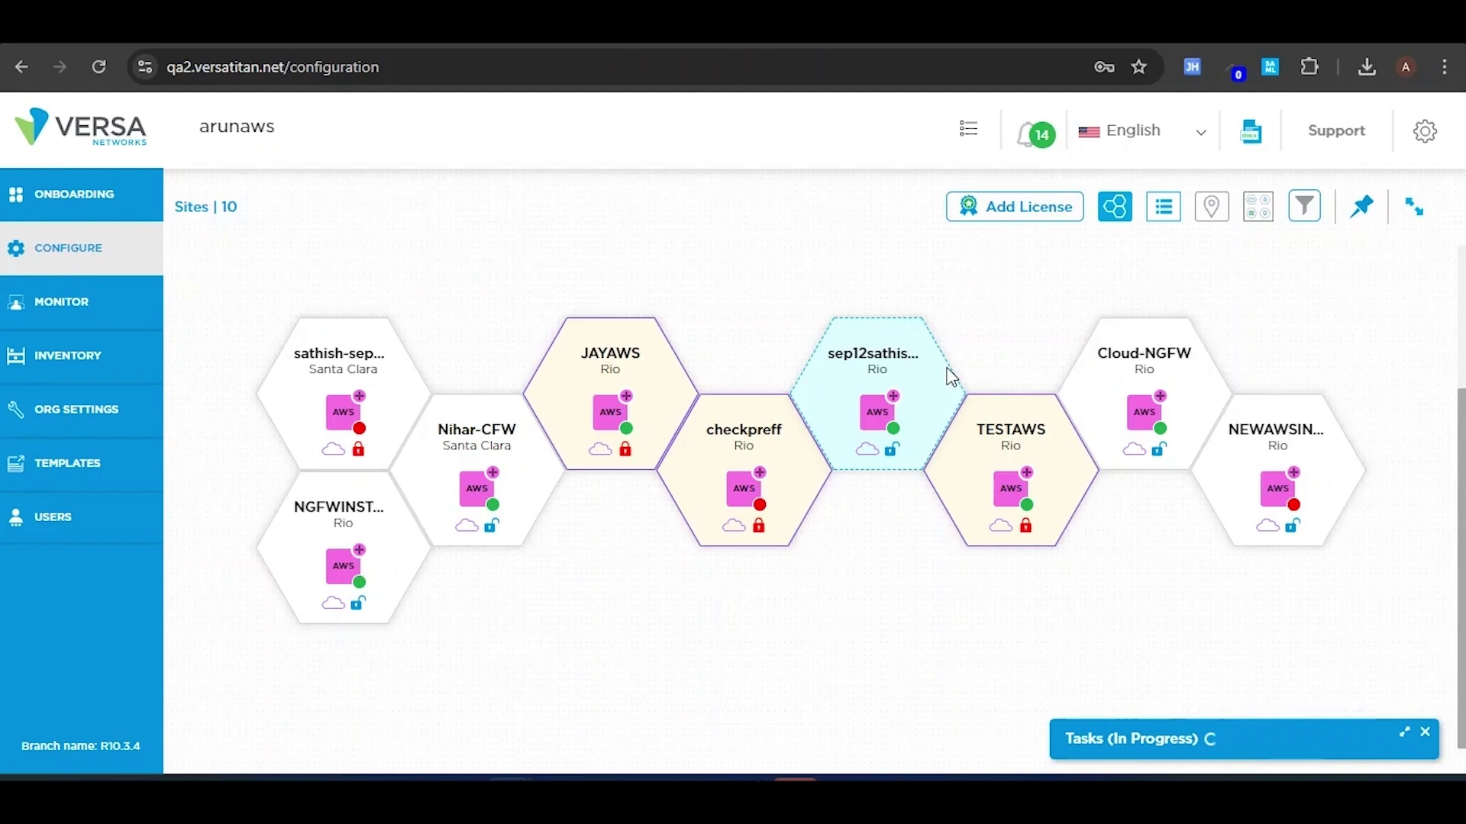
- Check the task history showing NGFWINSTANCEONE's device activation completed successfully
{"action": "left_click", "coordinate": [970, 132]}
{"action": "left_click", "coordinate": [368, 251]}
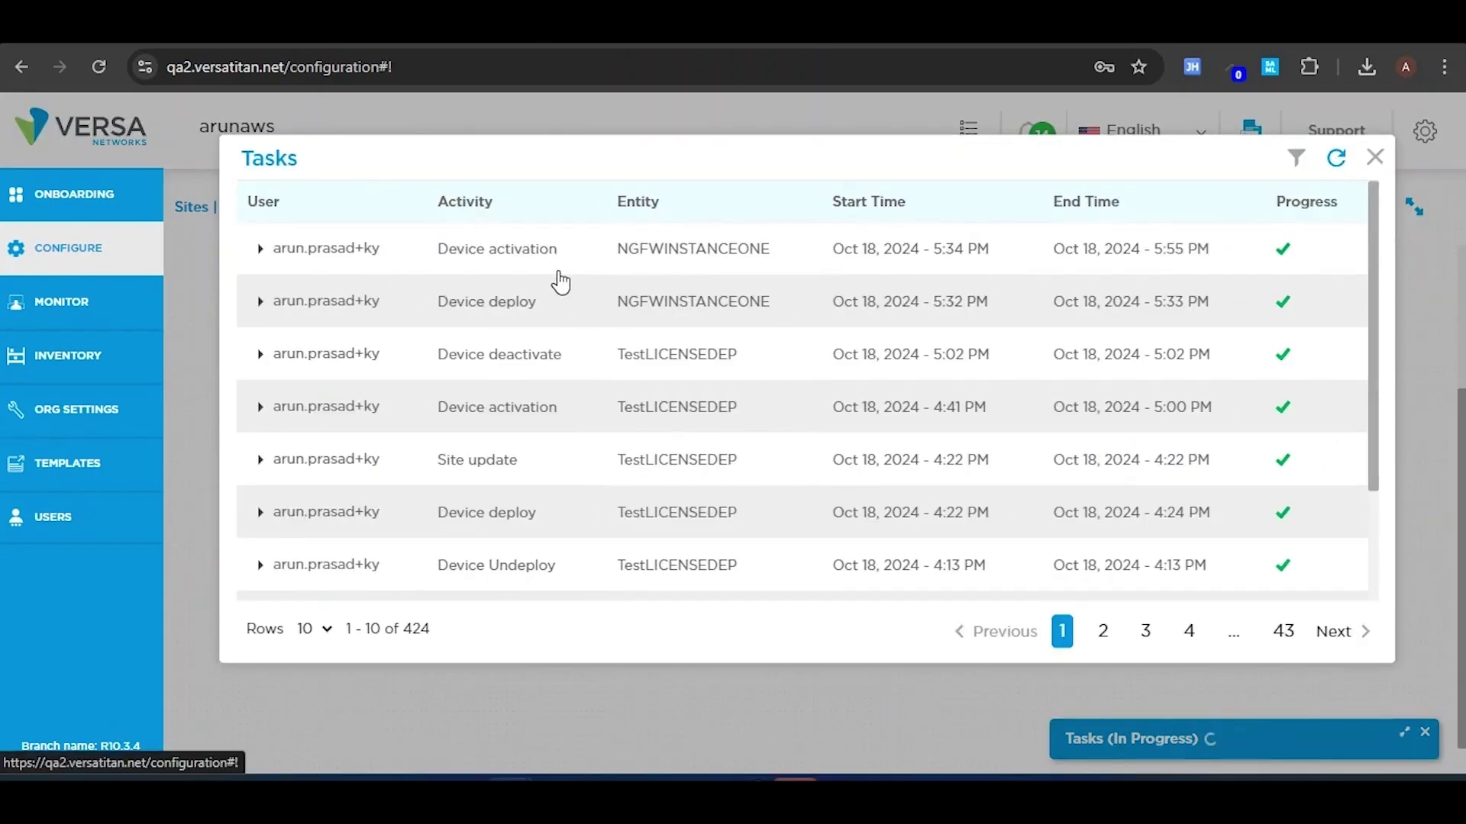
{"action": "scroll", "coordinate": [1140, 383], "scroll_direction": "down", "scroll_amount": 9}
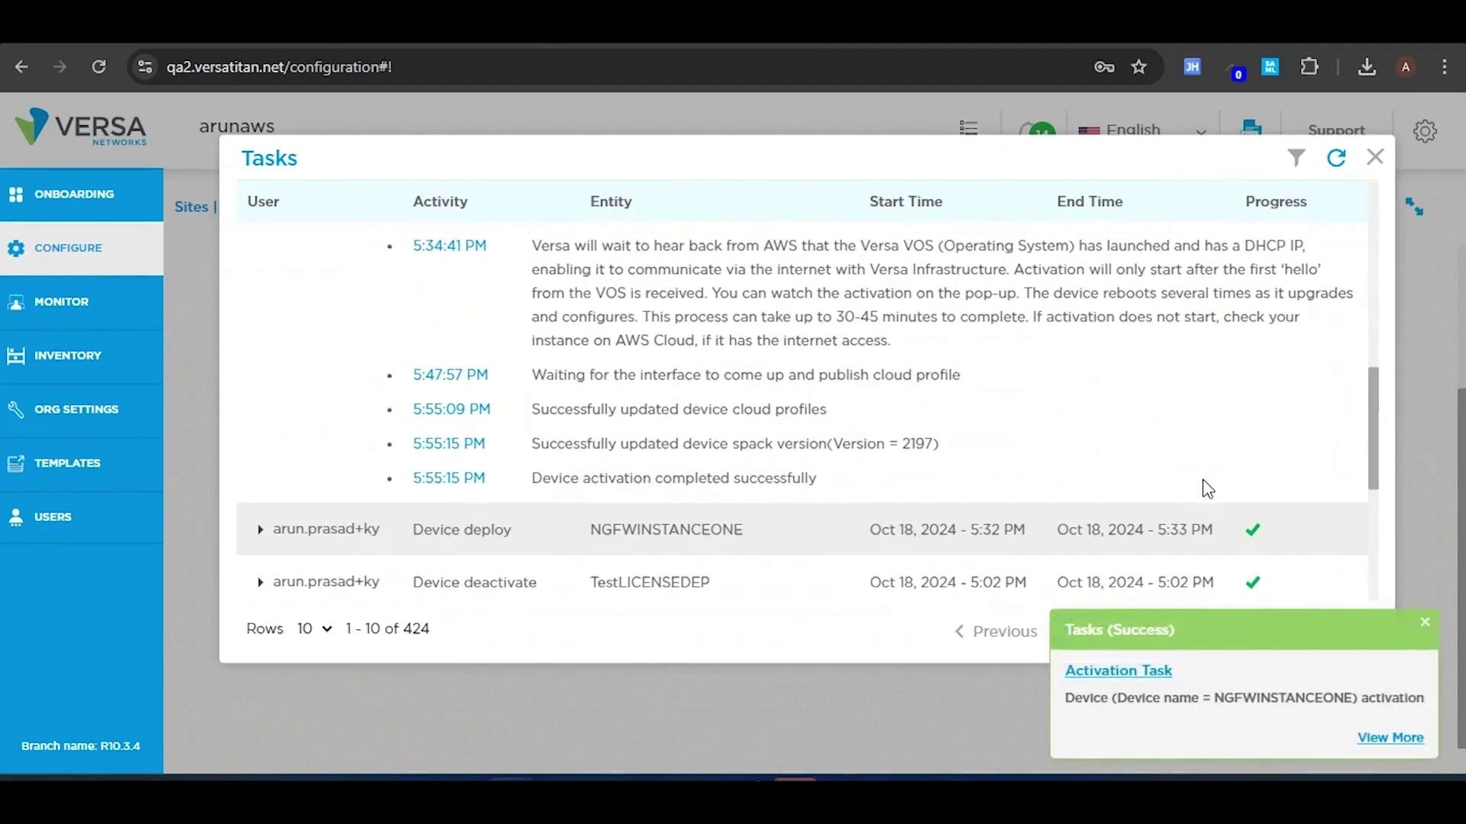
{"action": "scroll", "coordinate": [1204, 487], "scroll_direction": "up", "scroll_amount": 2}
{"action": "left_click", "coordinate": [1375, 157]}
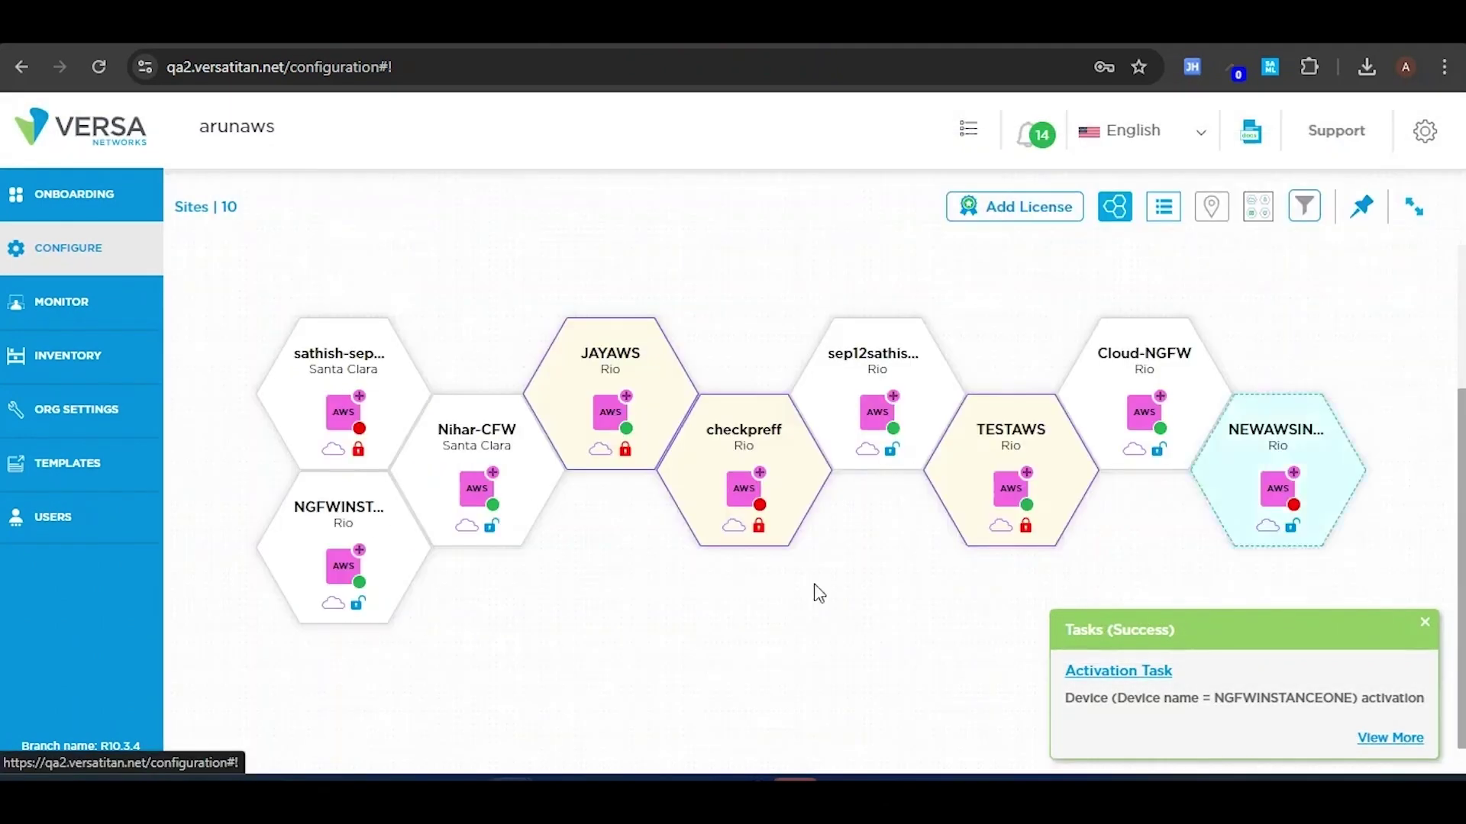
- Open NGFWINSTANCEONE's configuration, confirm its security policy has no firewall rules, and close it
{"action": "mouse_move", "coordinate": [386, 607]}
{"action": "left_click", "coordinate": [530, 622]}
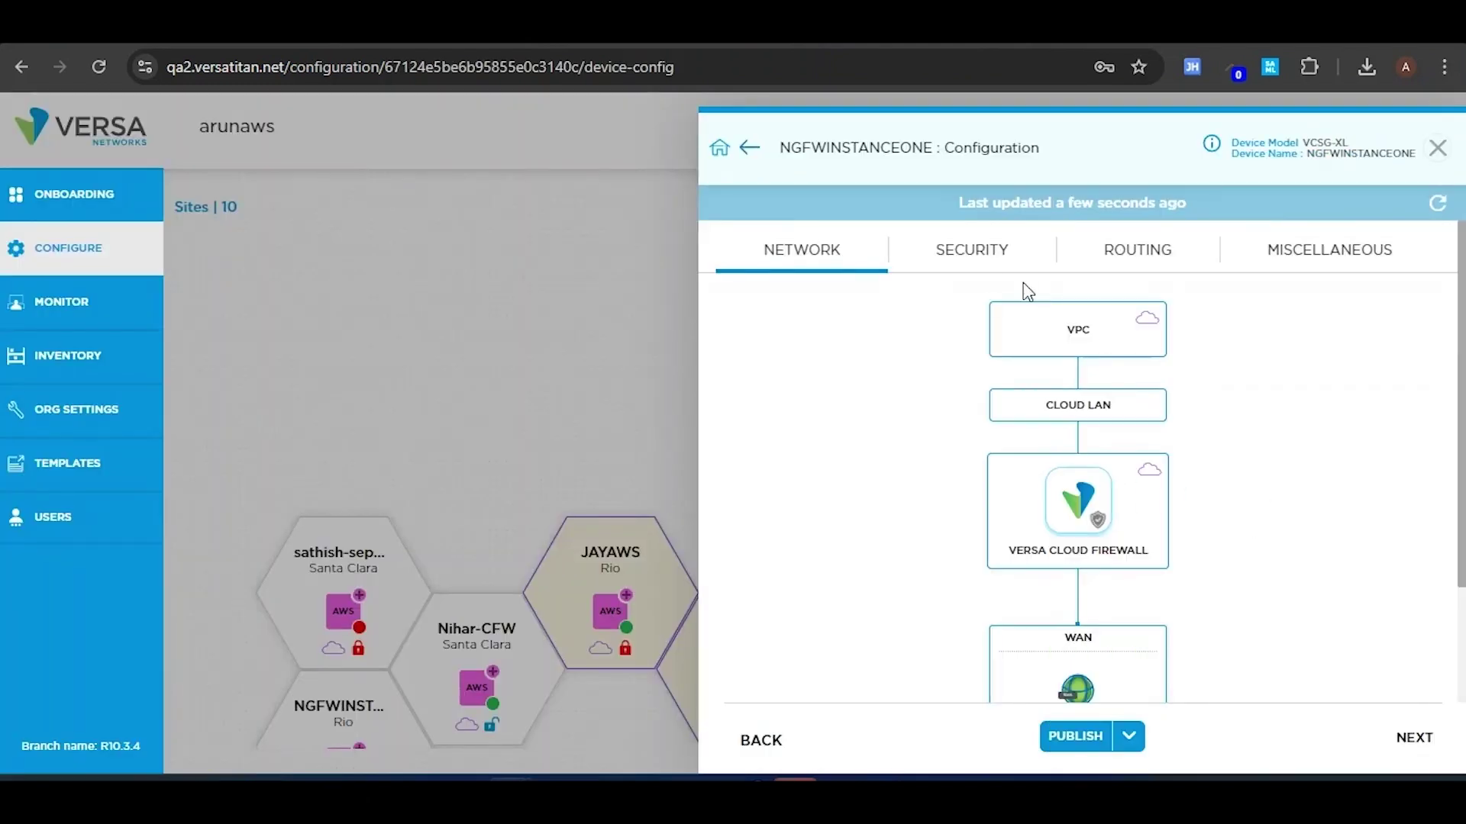
{"action": "left_click", "coordinate": [972, 249]}
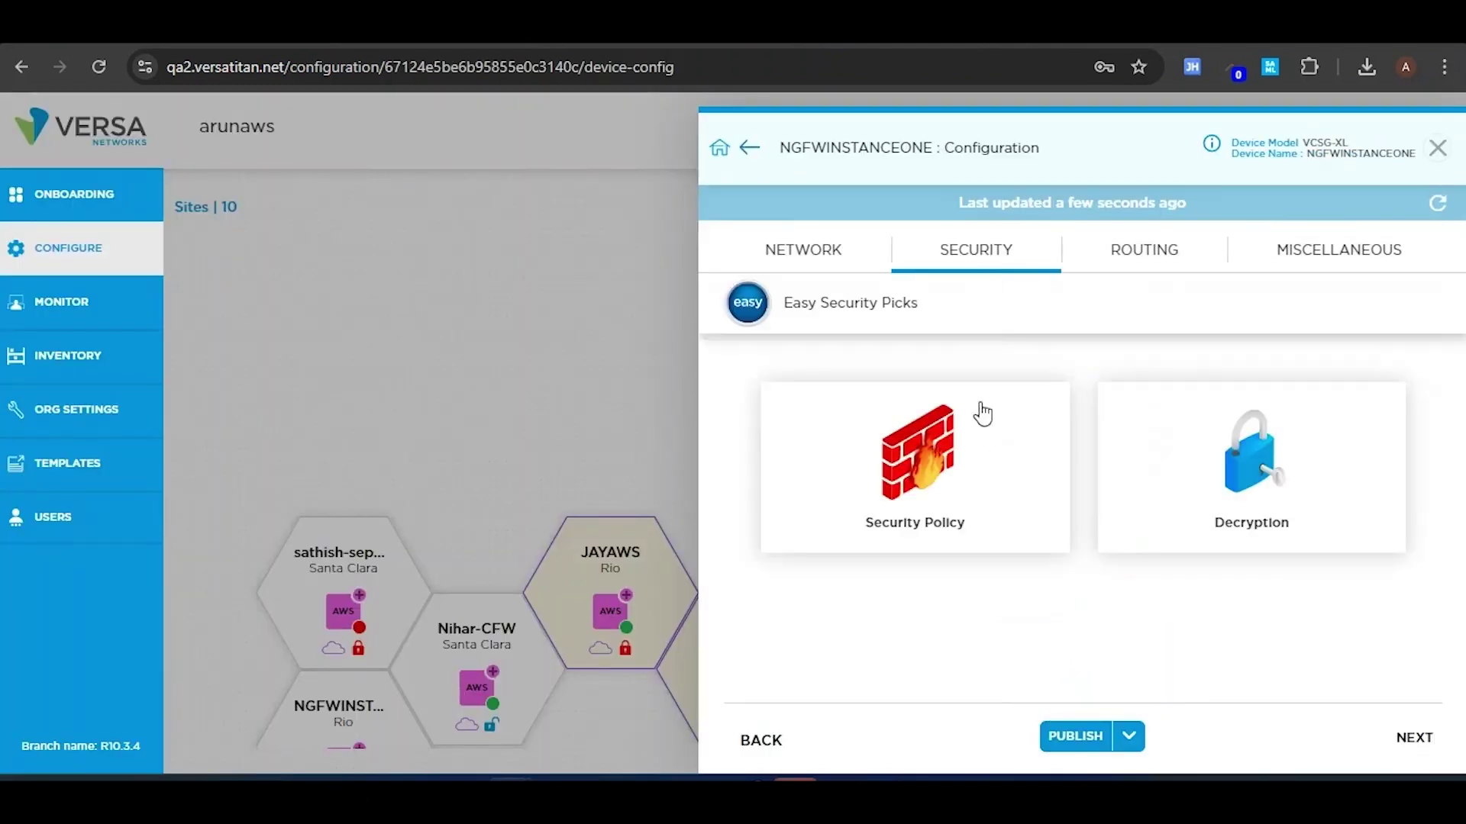
{"action": "left_click", "coordinate": [983, 416]}
{"action": "left_click", "coordinate": [974, 470]}
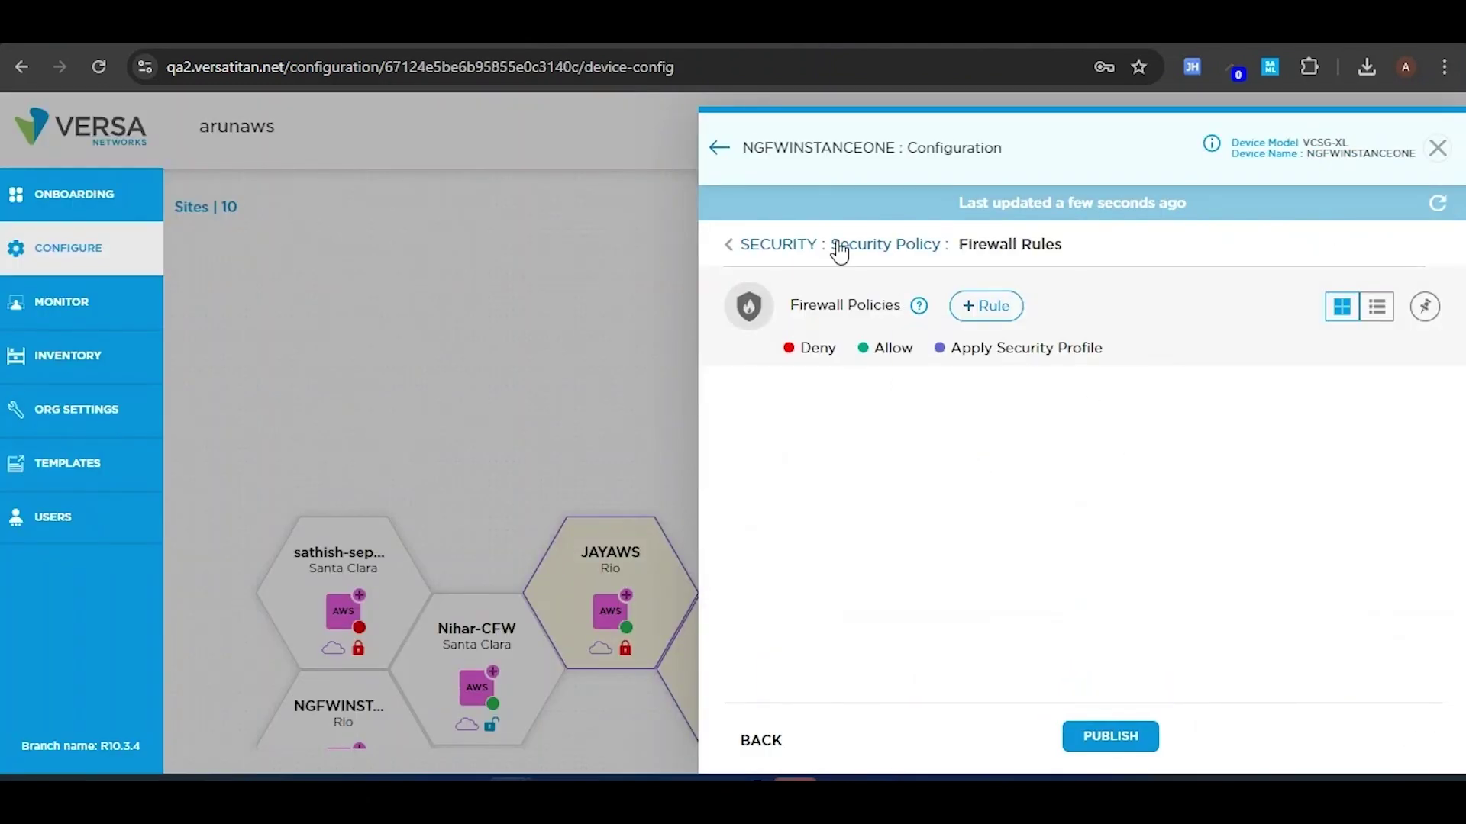
{"action": "left_click", "coordinate": [810, 250]}
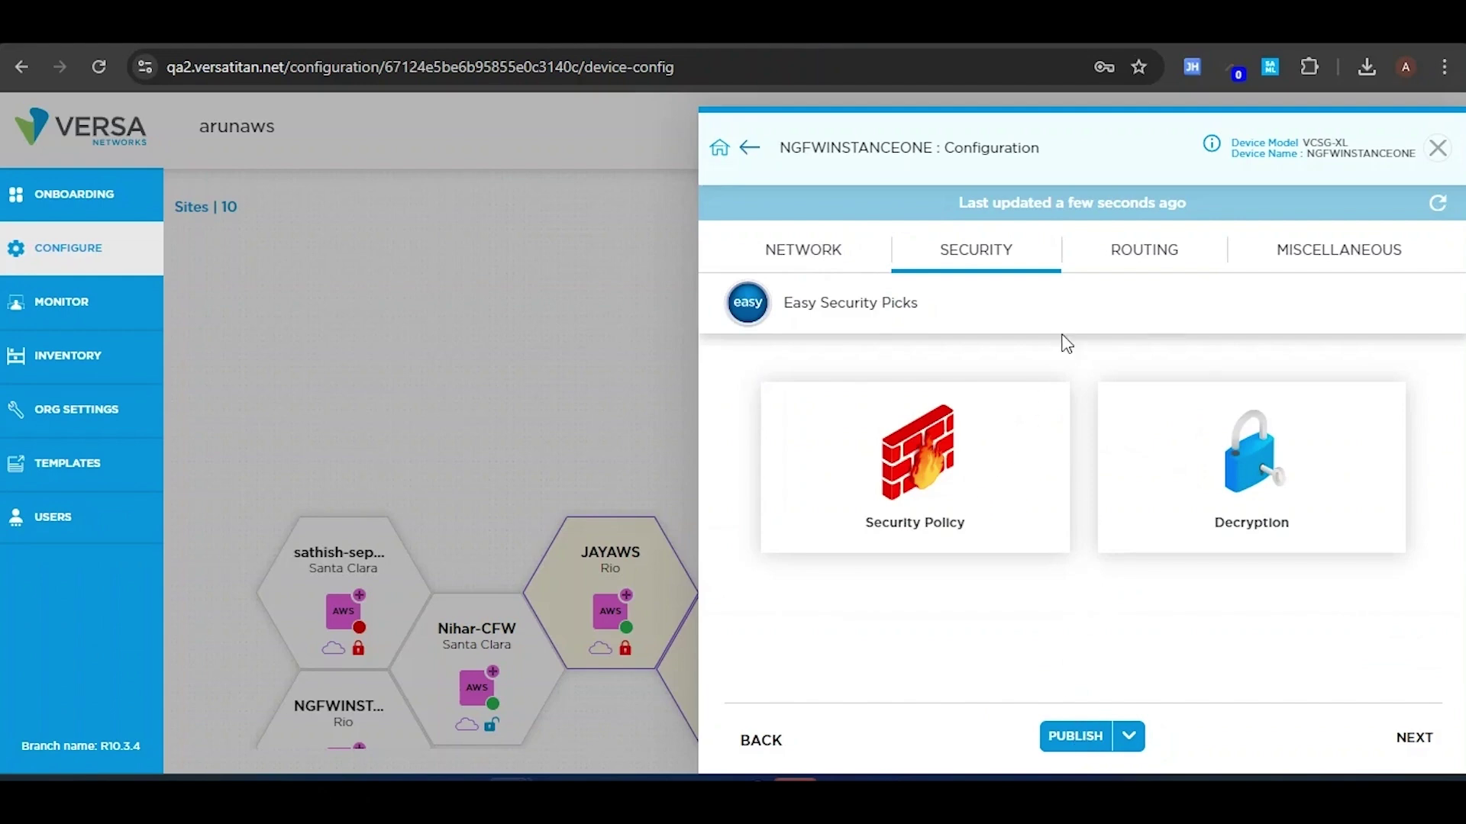
{"action": "left_click", "coordinate": [1437, 148]}
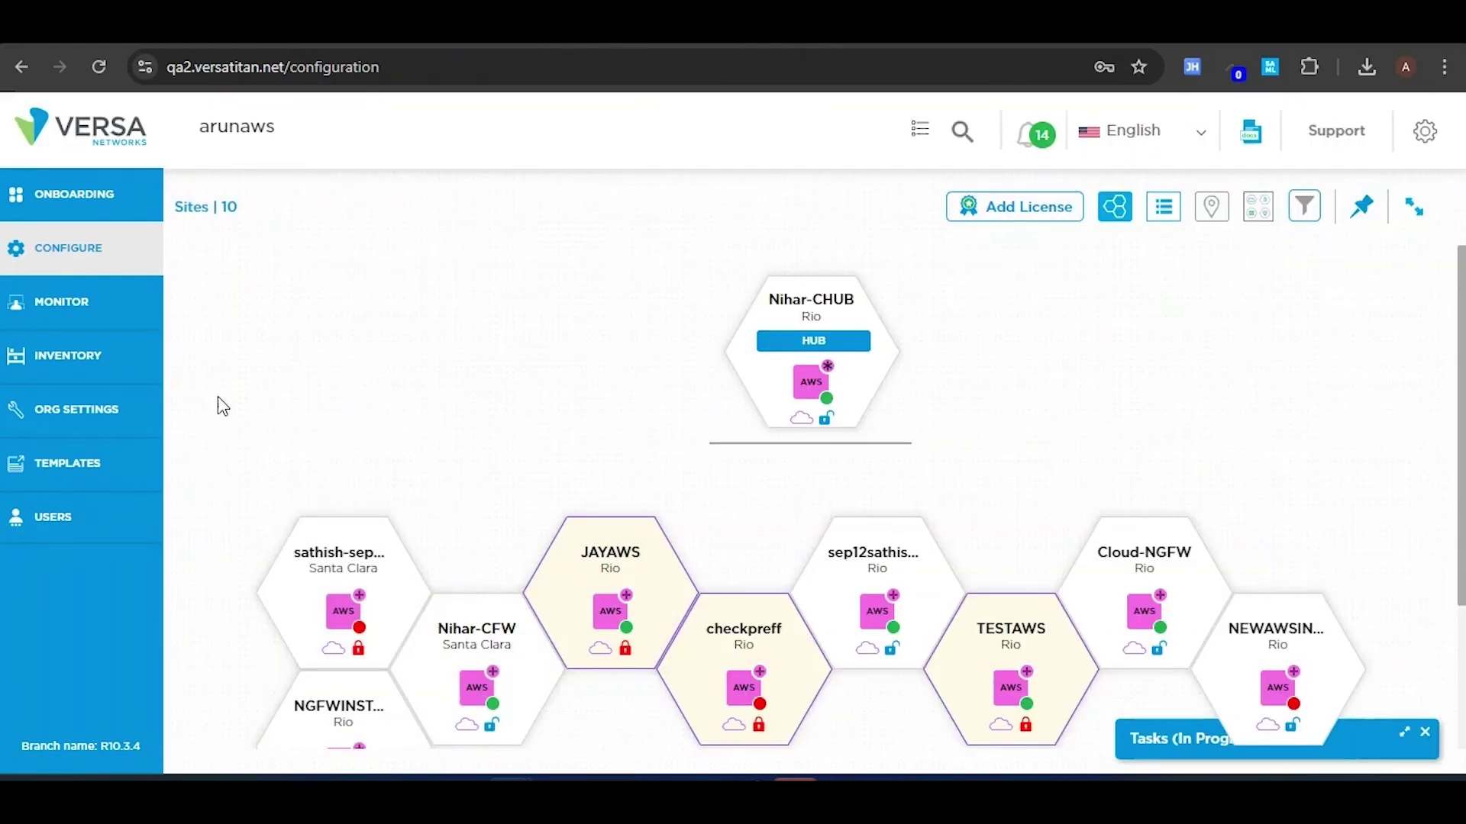
- Review the device inventory of 7 active licenses and the TESTAWS device's actions menu
{"action": "left_click", "coordinate": [129, 375]}
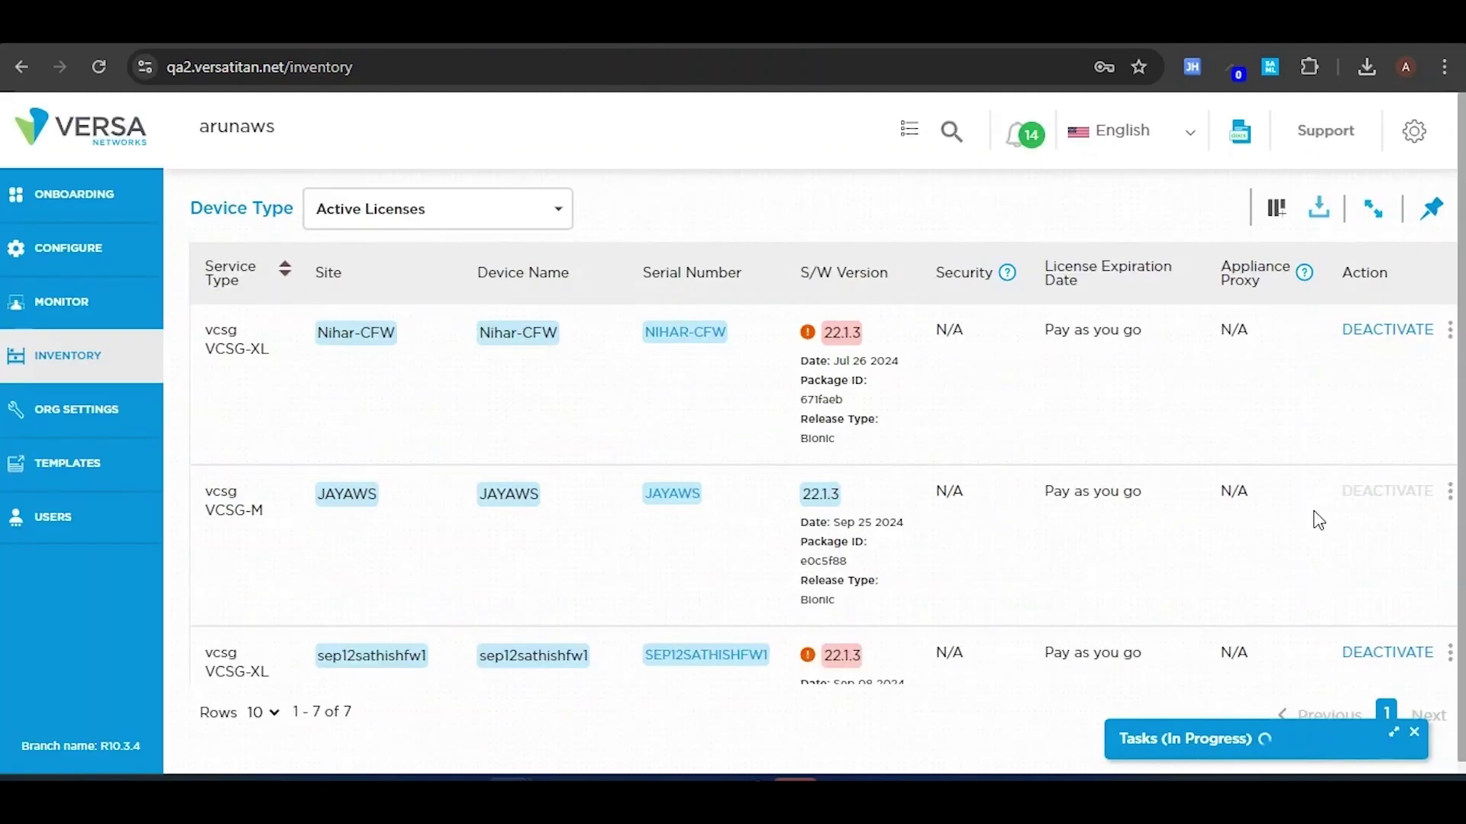
{"action": "scroll", "coordinate": [1401, 412], "scroll_direction": "down", "scroll_amount": 5}
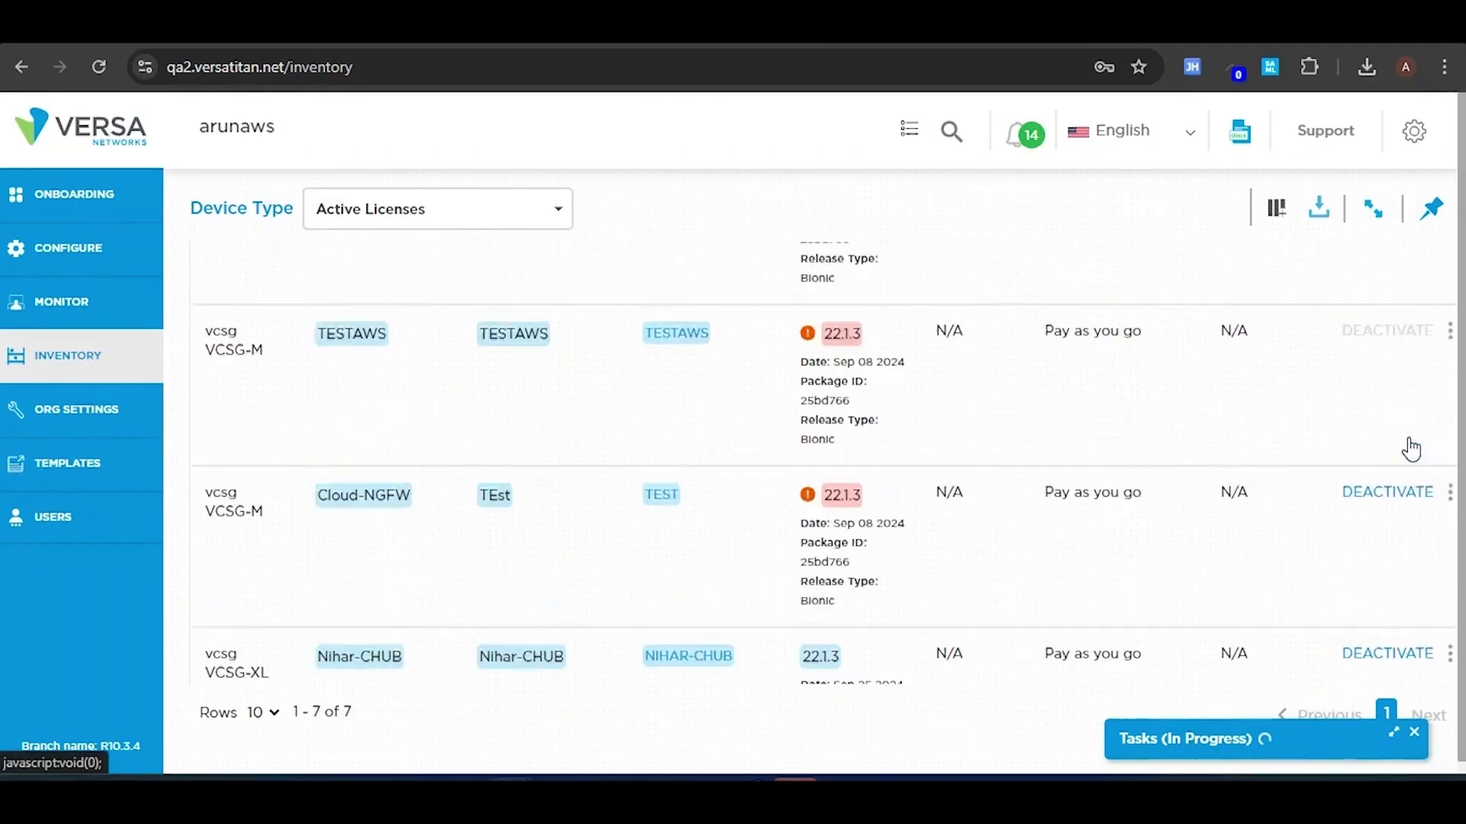
{"action": "scroll", "coordinate": [1411, 448], "scroll_direction": "up", "scroll_amount": 5}
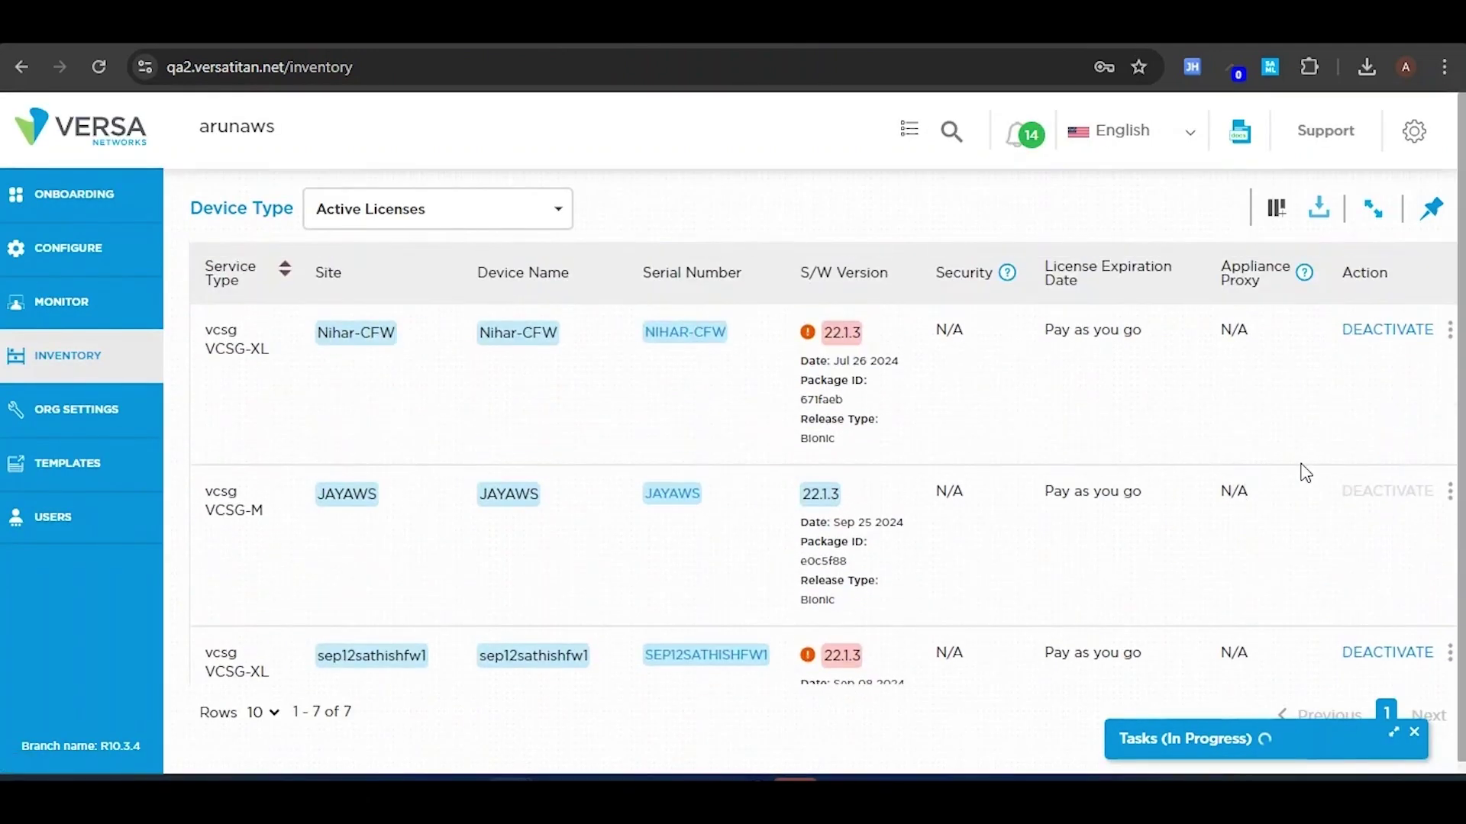
{"action": "scroll", "coordinate": [1312, 468], "scroll_direction": "down", "scroll_amount": 10}
{"action": "scroll", "coordinate": [1320, 482], "scroll_direction": "up", "scroll_amount": 3}
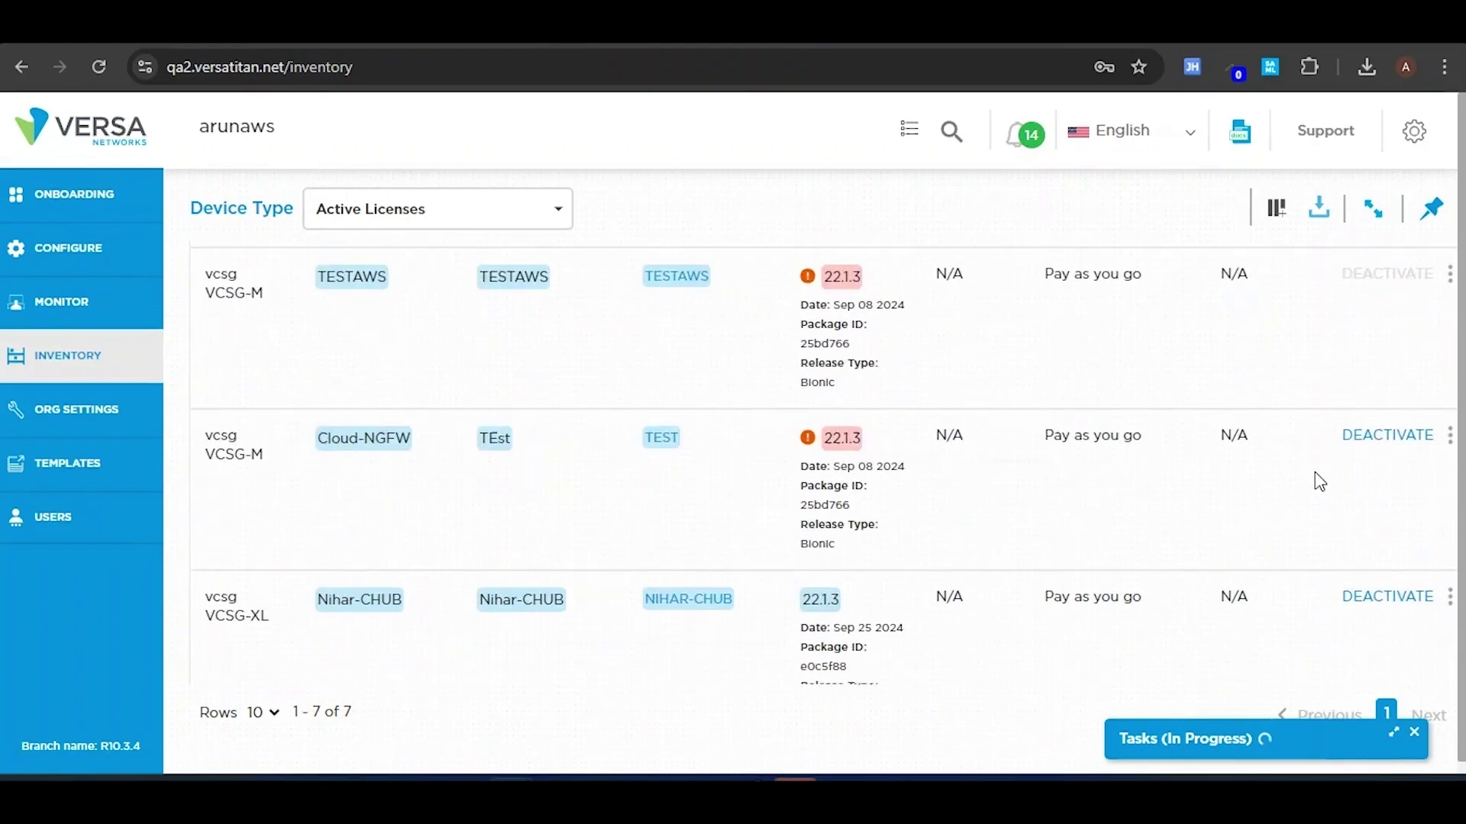
{"action": "scroll", "coordinate": [1319, 480], "scroll_direction": "up", "scroll_amount": 3}
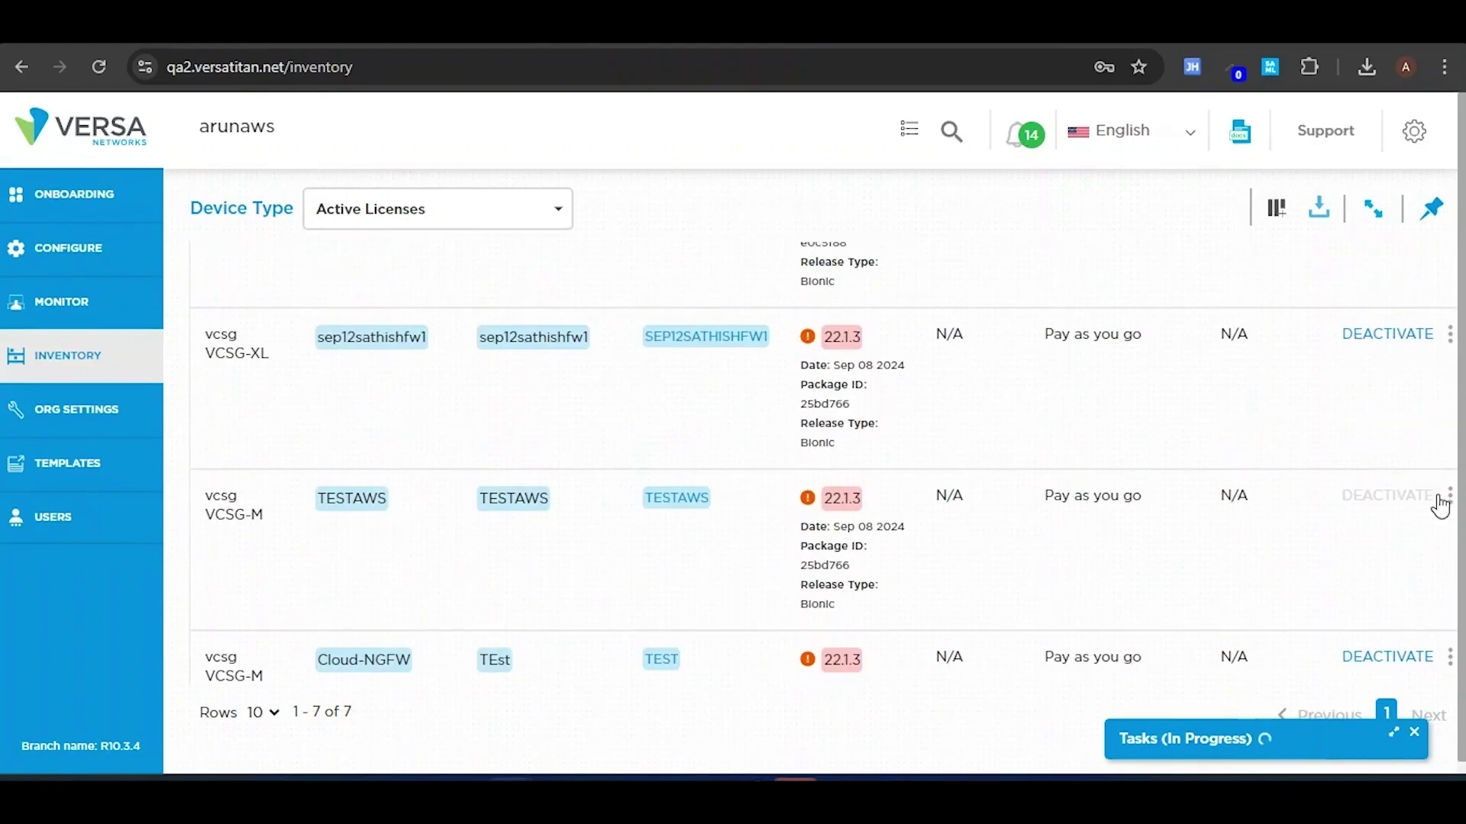
{"action": "left_click", "coordinate": [1440, 500]}
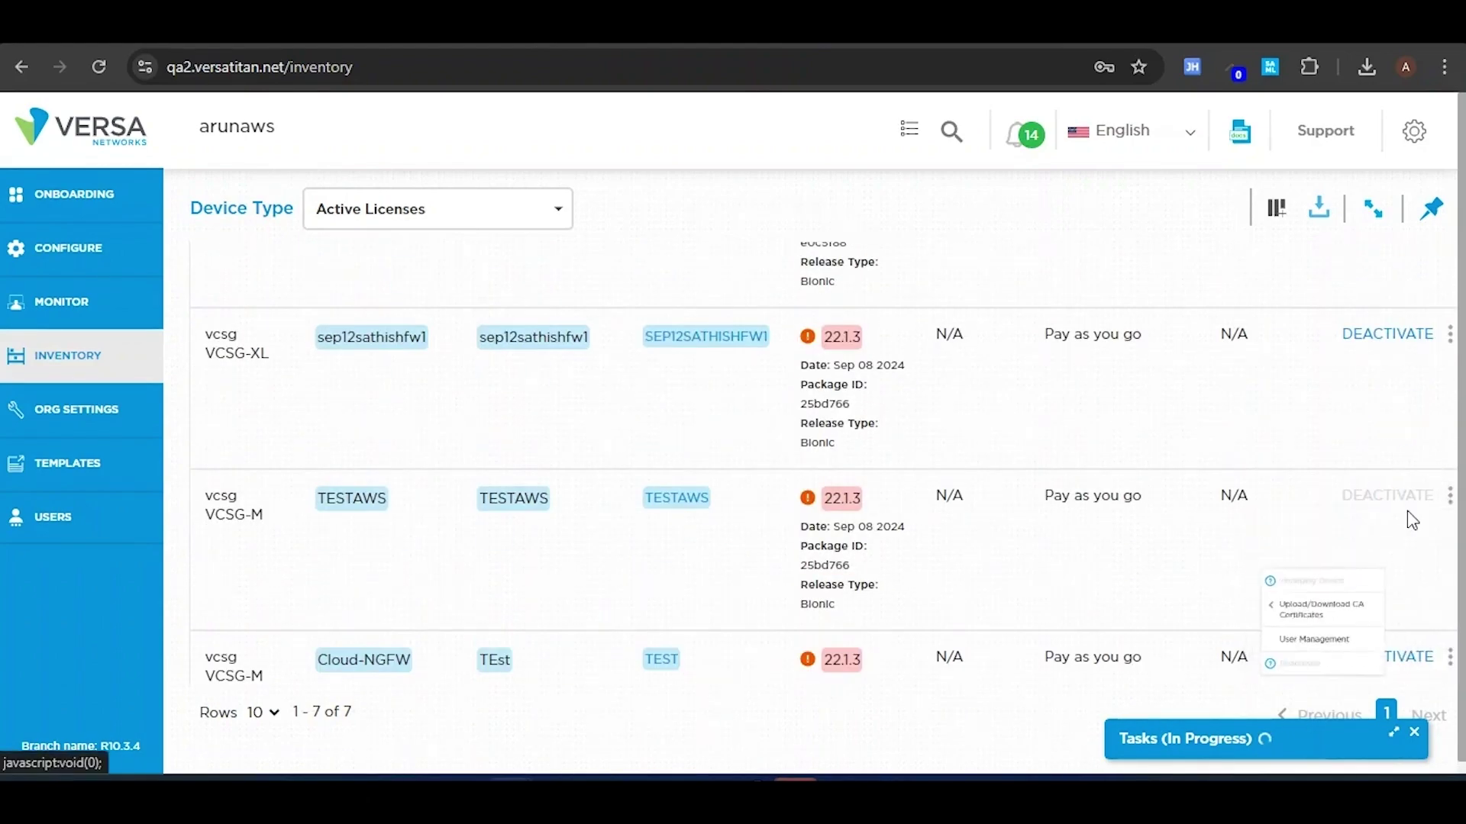
{"action": "mouse_move", "coordinate": [1409, 495]}
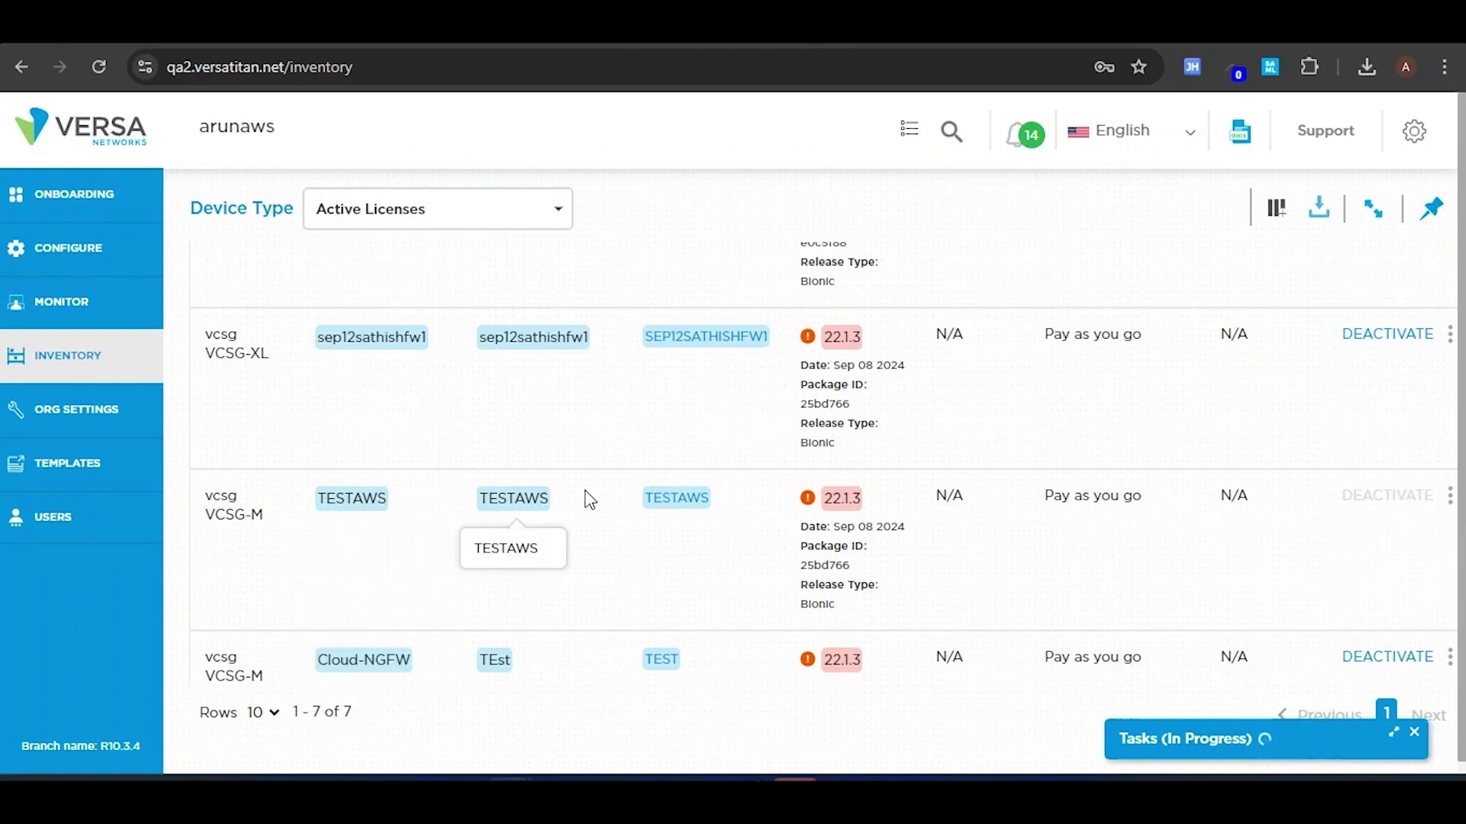
- Select the NGFWINSTANCEONE VersaNGFW instance in EC2 and show its Instance state options
{"action": "key", "text": "ctrl+Tab"}
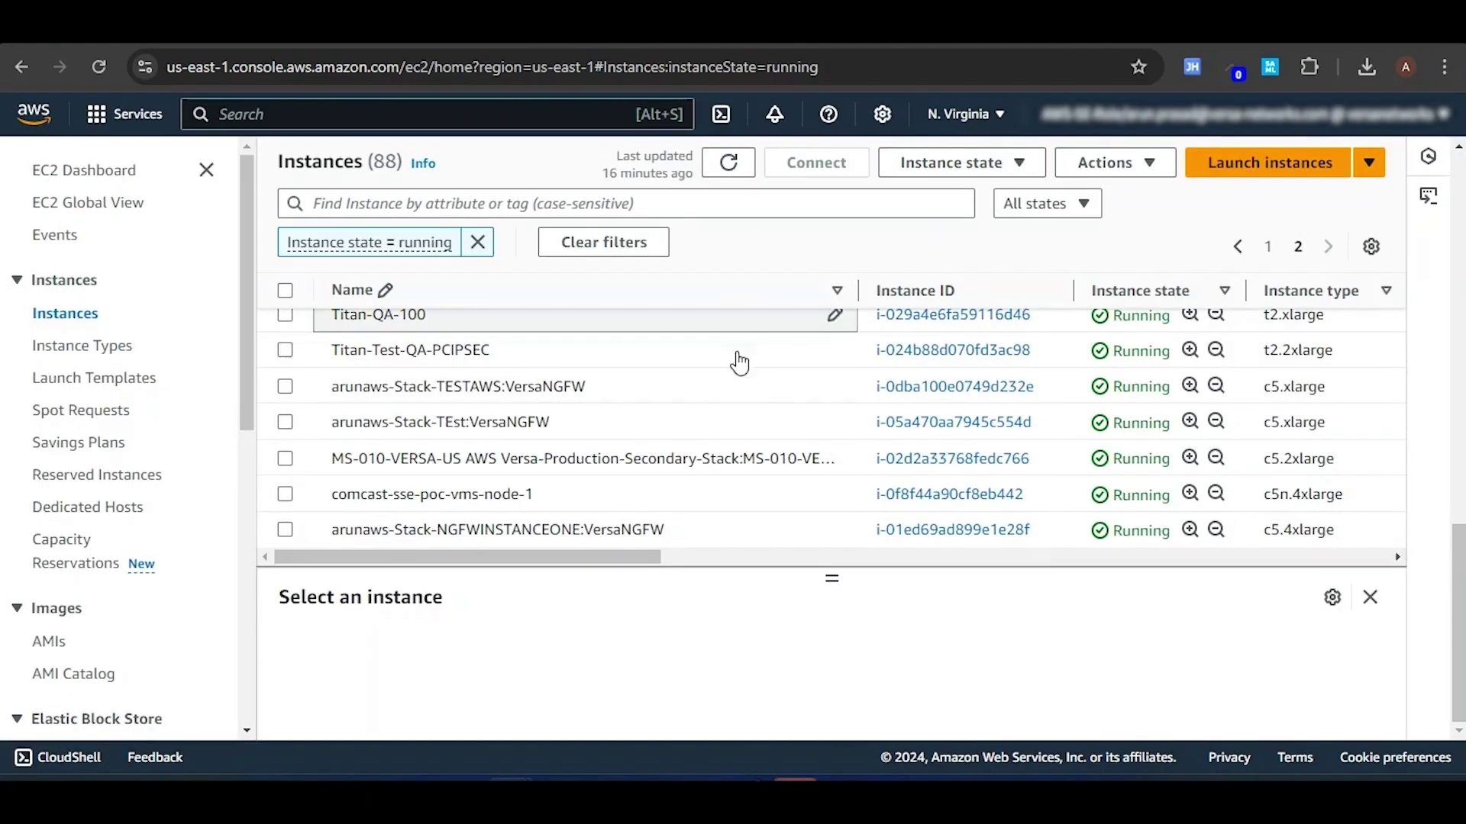
{"action": "left_click", "coordinate": [287, 531]}
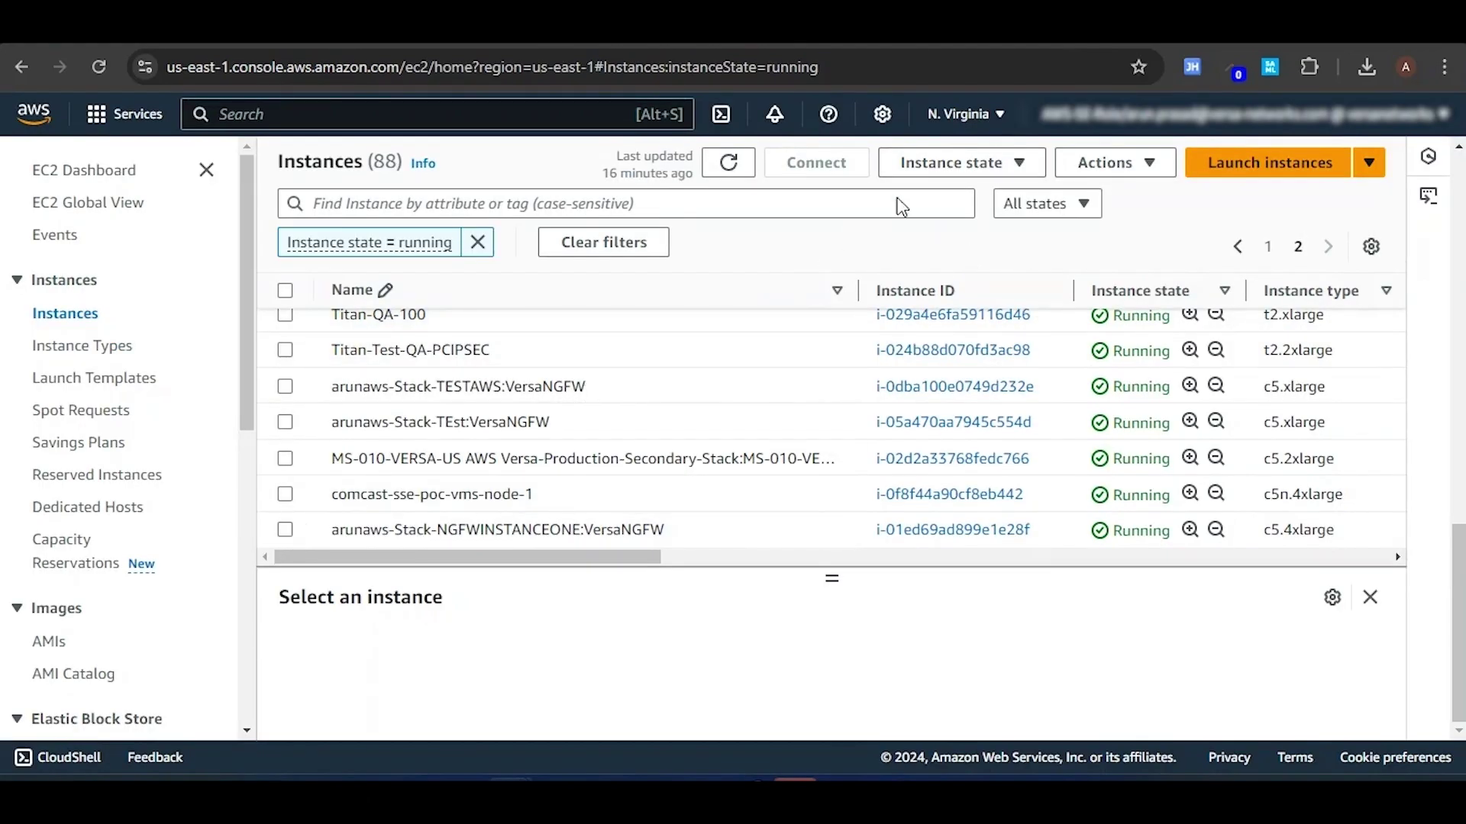
{"action": "left_click", "coordinate": [943, 164]}
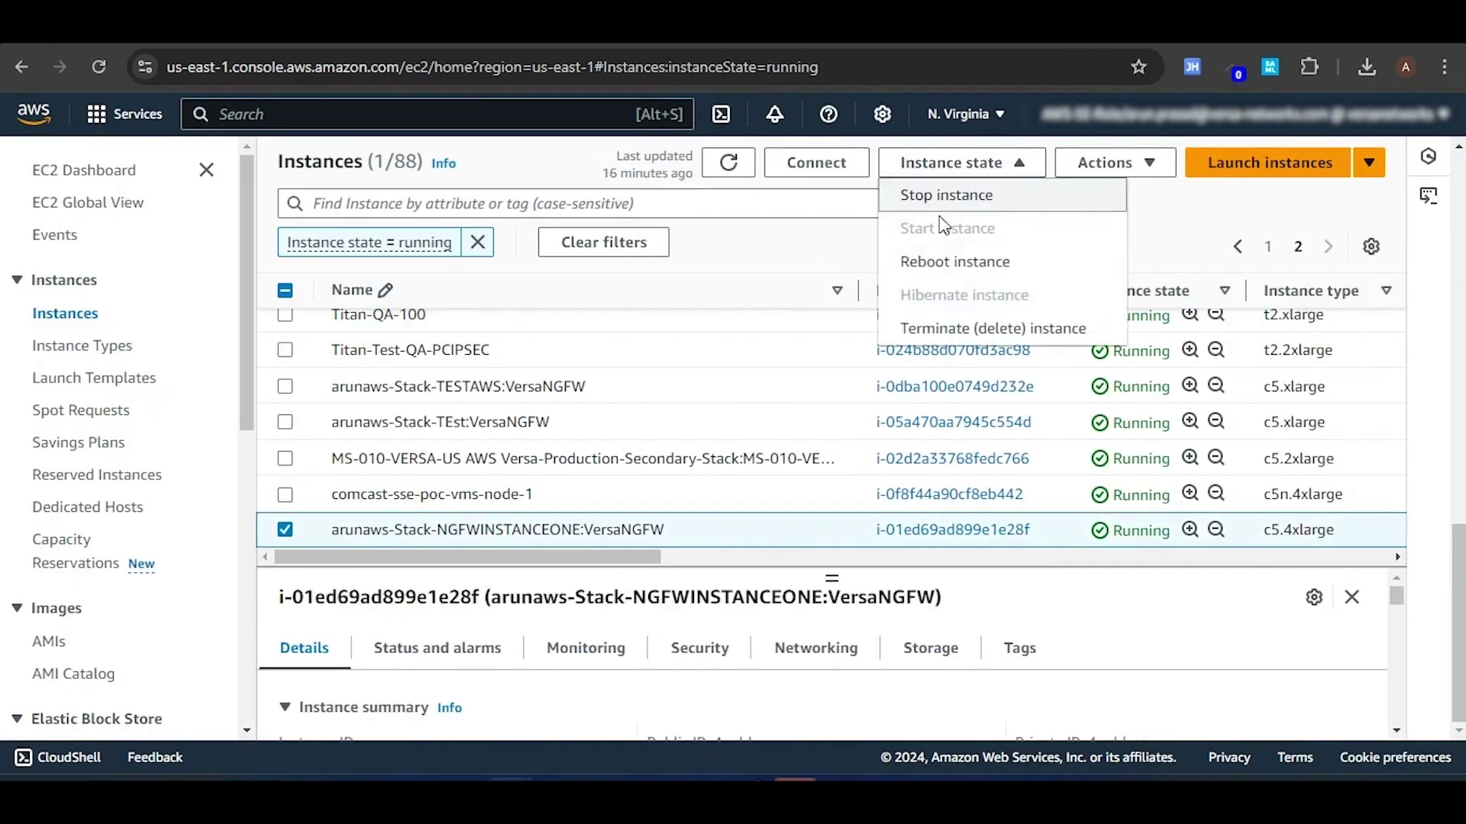